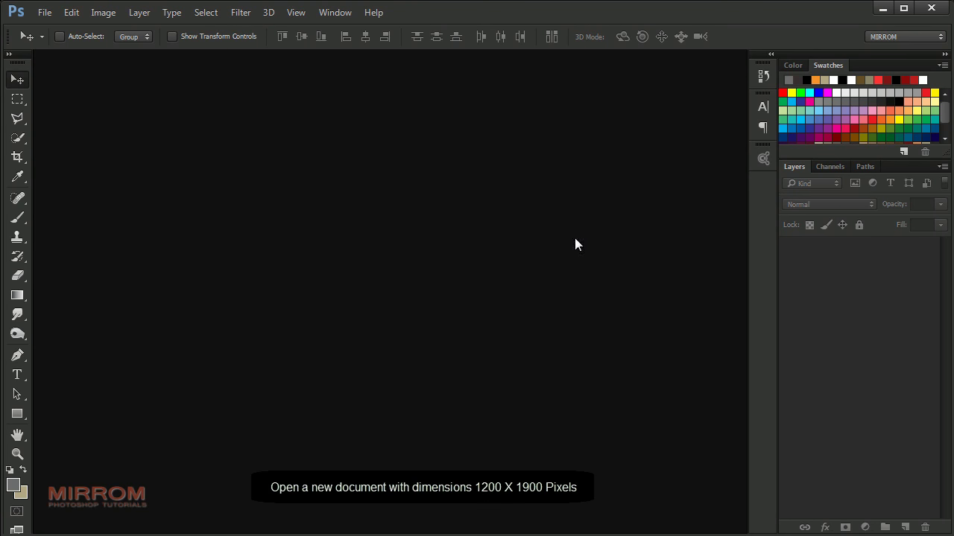
# Step: Create a 1200 × 1900 pixel document named 'The Building Movie Poster Design'
pyautogui.click(45, 12)
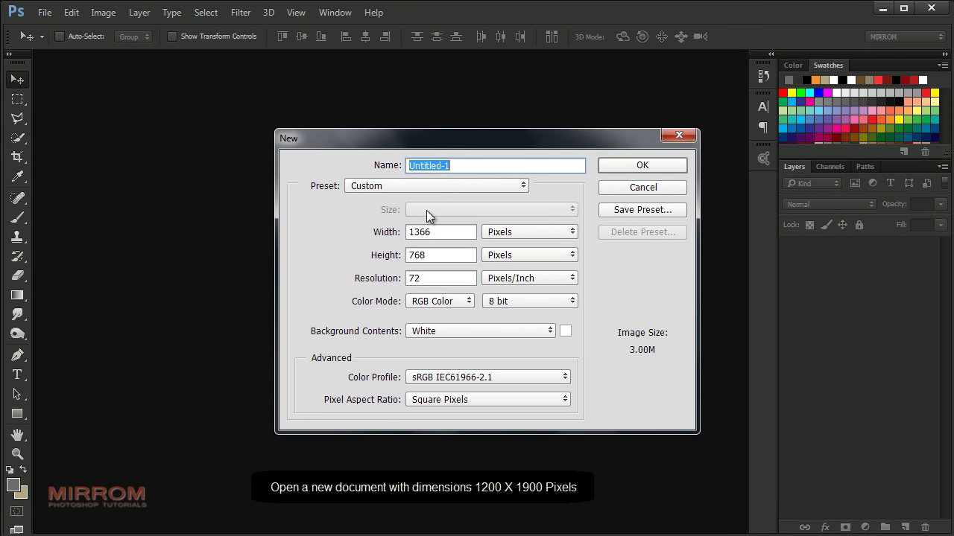
pyautogui.click(529, 231)
pyautogui.doubleClick(447, 232)
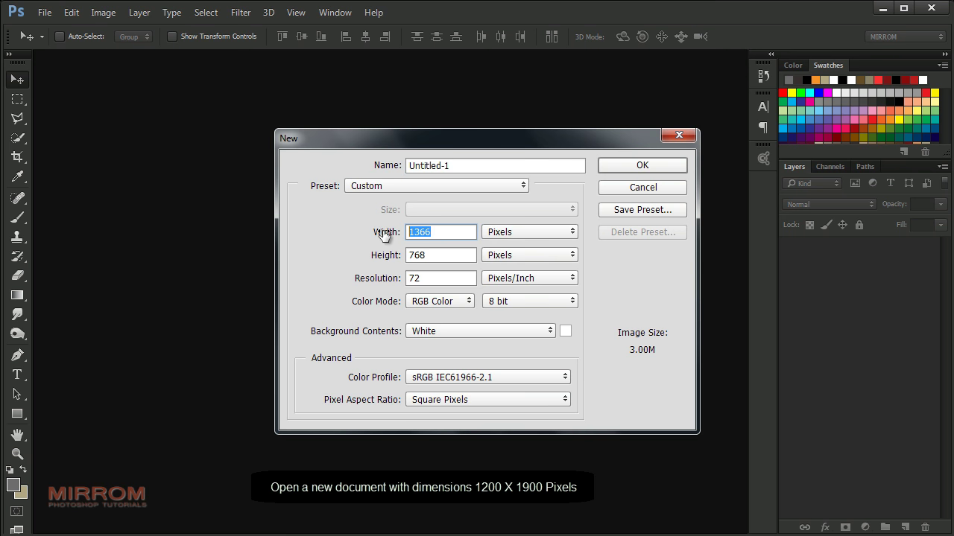
pyautogui.write('1200')
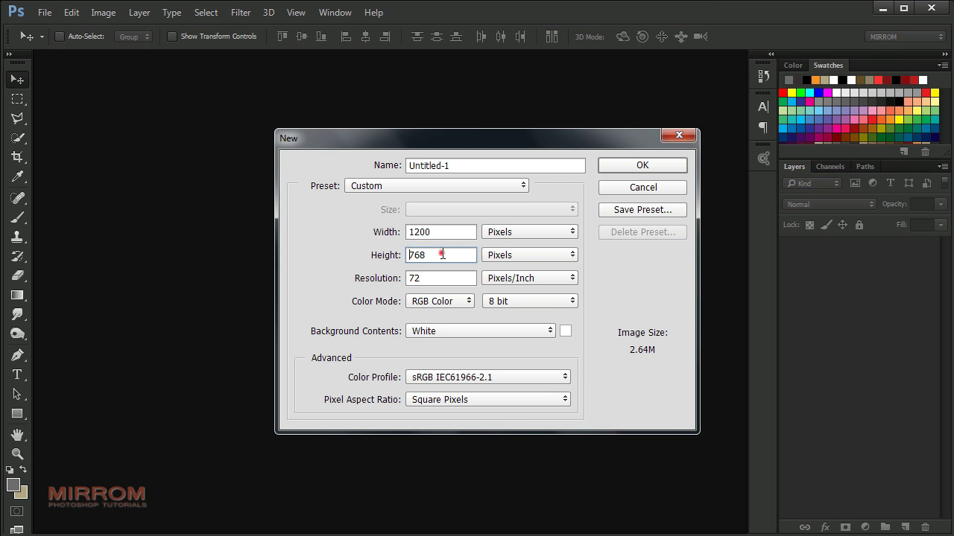
pyautogui.moveTo(437, 255); pyautogui.dragTo(392, 255)
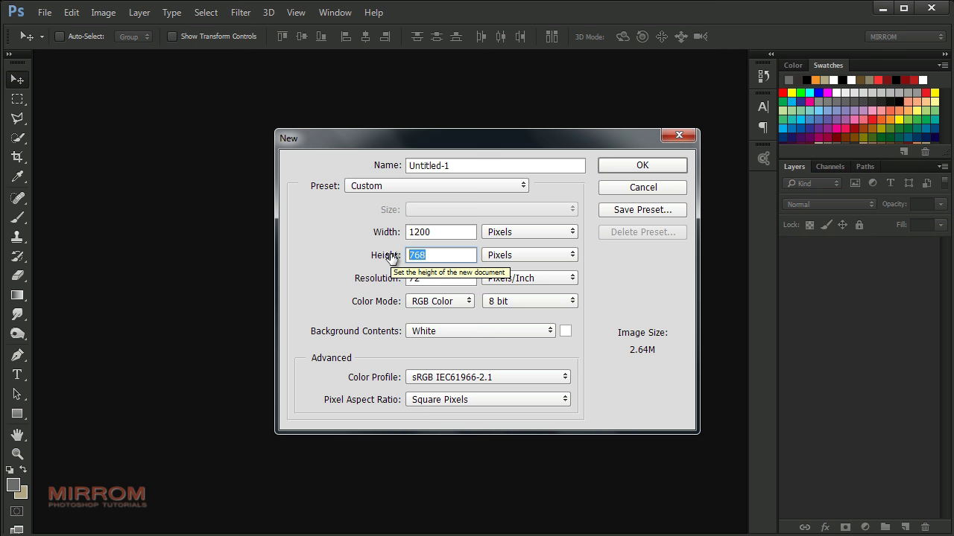
pyautogui.write('1900')
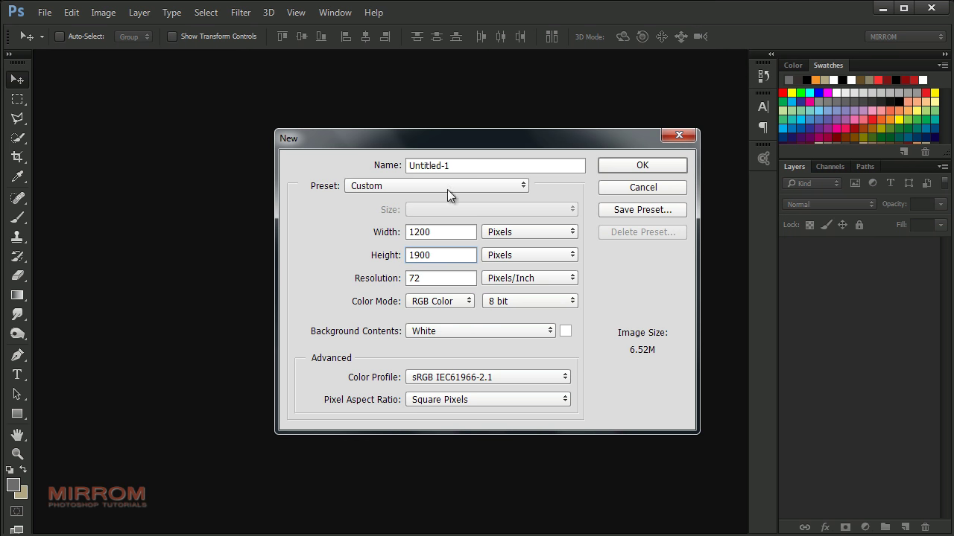
pyautogui.moveTo(453, 165); pyautogui.dragTo(374, 164)
pyautogui.write('The B')
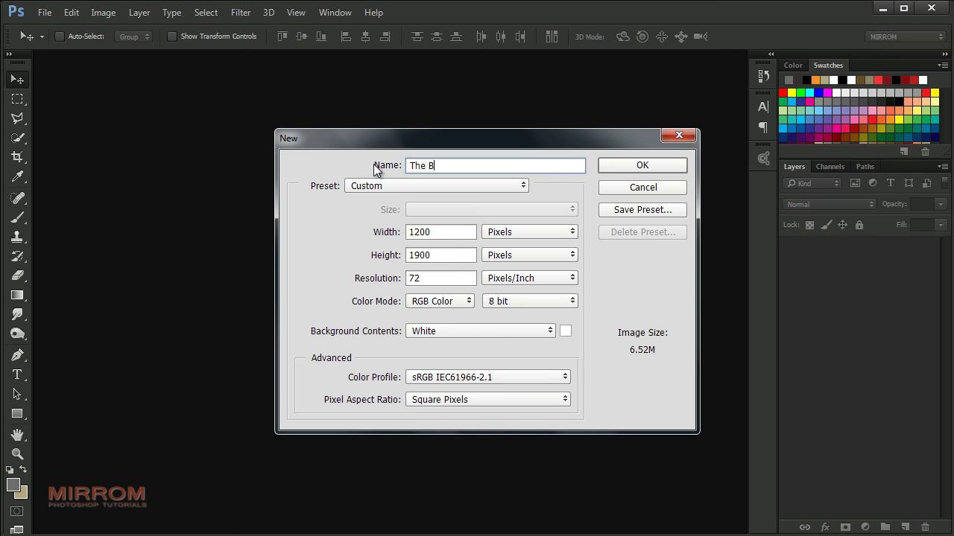
pyautogui.write('uilding Movie Poster Design')
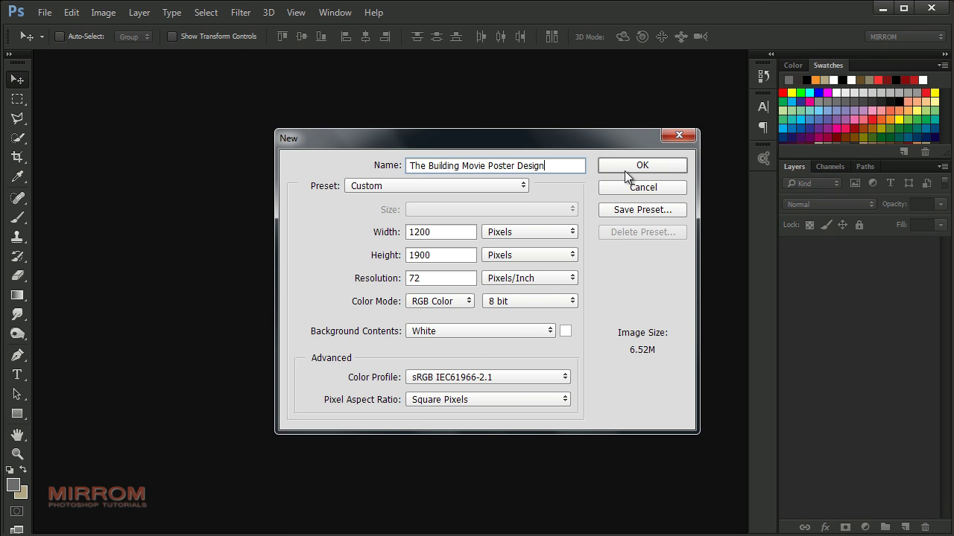
pyautogui.click(625, 171)
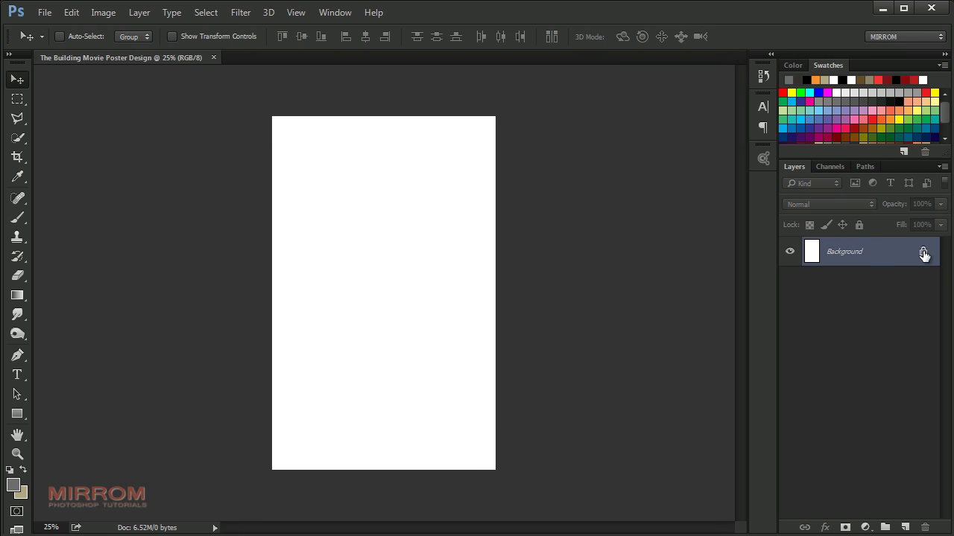
# Step: Unlock the Background layer and set the foreground colour to #1a1919
pyautogui.click(923, 254)
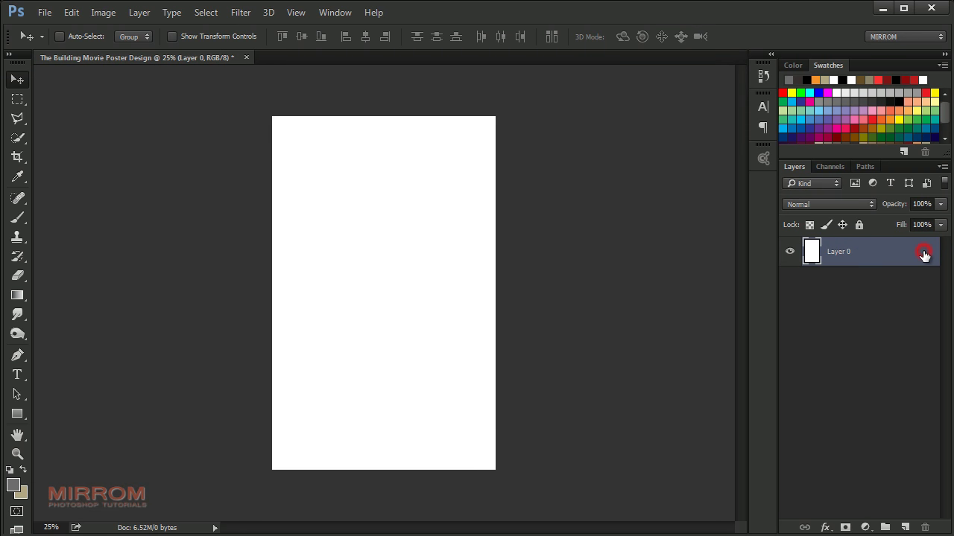
pyautogui.click(13, 486)
pyautogui.moveTo(430, 263)
pyautogui.mouseDown()
pyautogui.moveTo(417, 284)
pyautogui.moveTo(427, 291)
pyautogui.mouseUp()
pyautogui.write('1a1919')
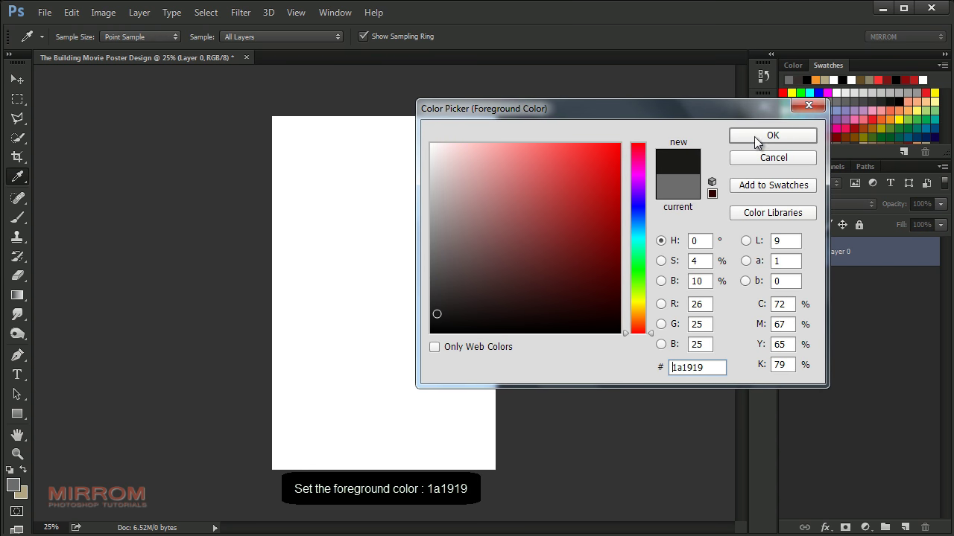
pyautogui.click(755, 136)
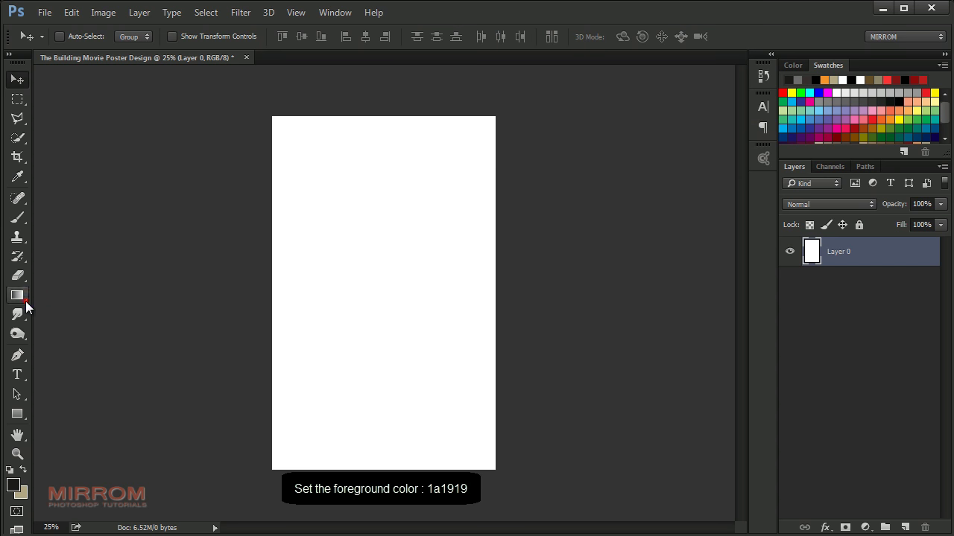
# Step: Fill the whole canvas with the dark colour using the Paint Bucket Tool
pyautogui.rightClick(25, 303)
pyautogui.click(108, 307)
pyautogui.click(336, 292)
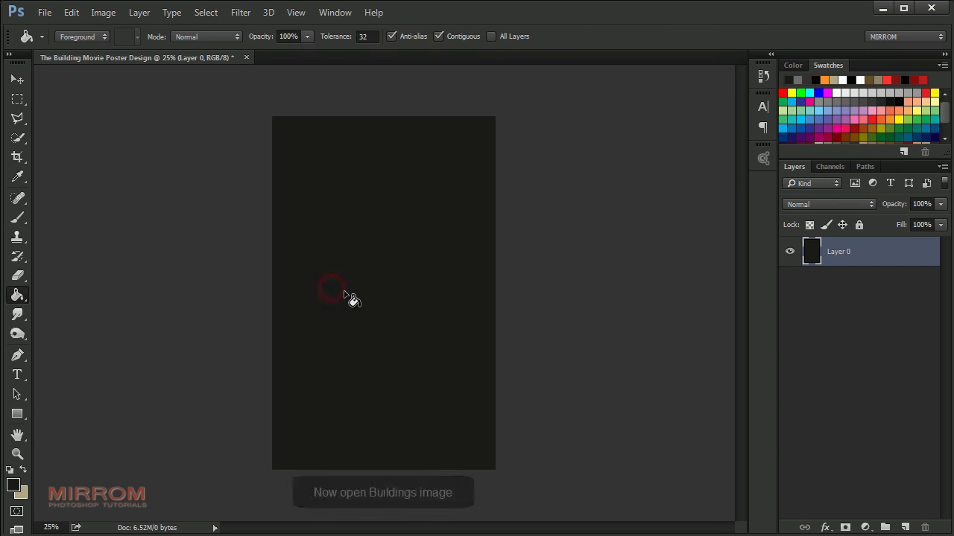
pyautogui.press('v')
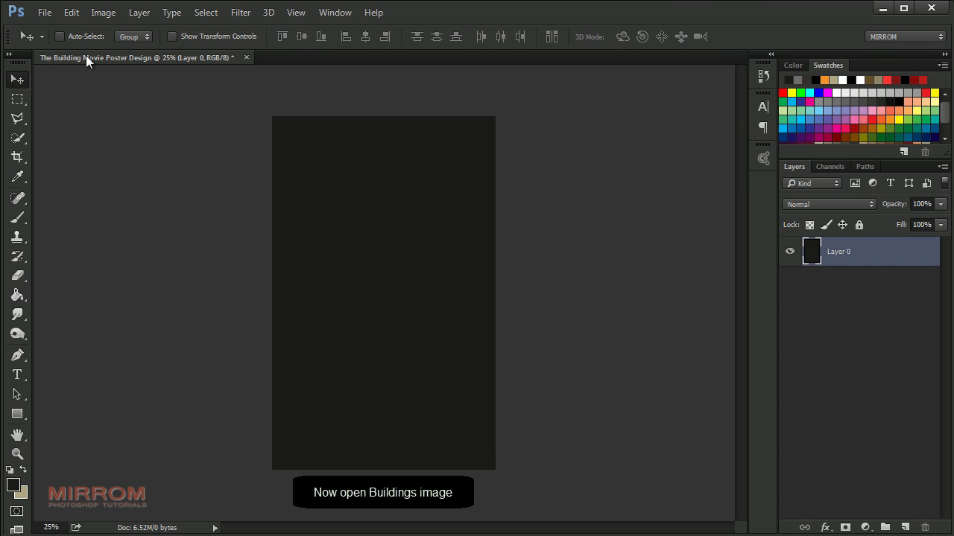
pyautogui.click(45, 13)
# Step: Open the buildings photo and crop it narrower from the left
pyautogui.click(61, 43)
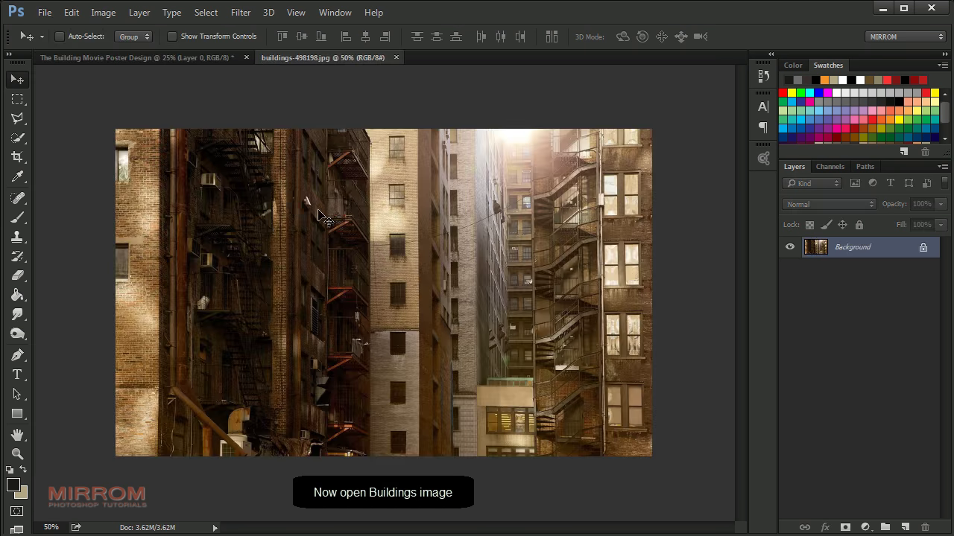
pyautogui.click(17, 156)
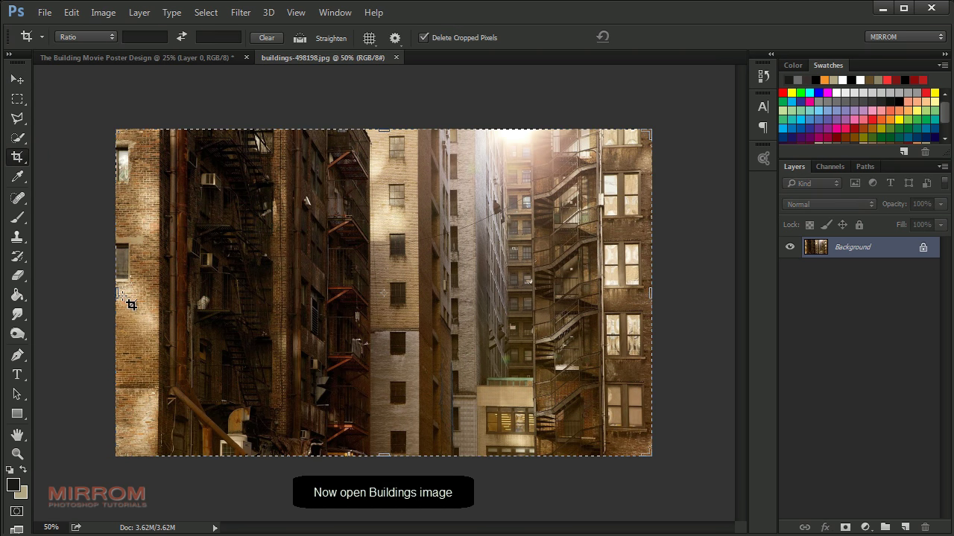
pyautogui.moveTo(117, 293); pyautogui.dragTo(212, 310)
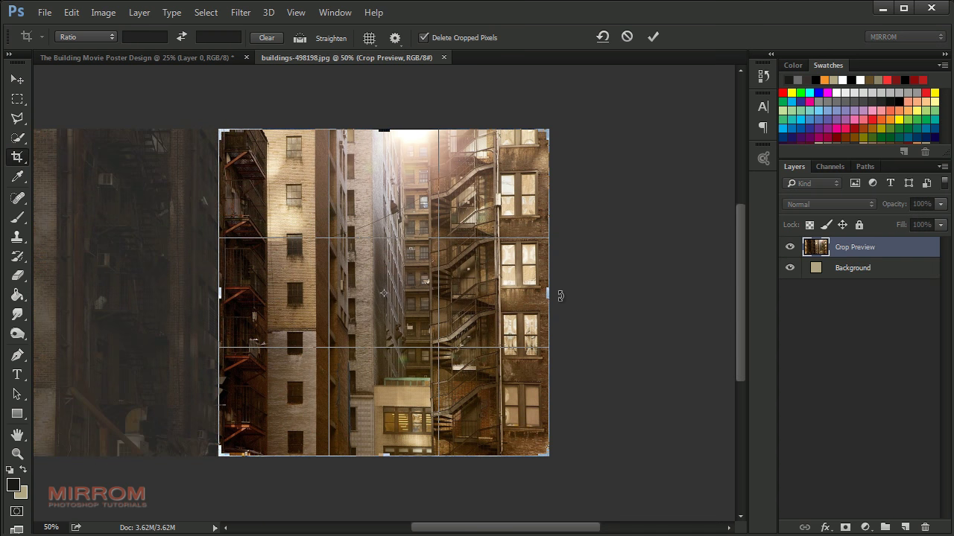
pyautogui.click(652, 37)
# Step: Copy the cropped buildings photo into the poster, close it, and move it to the top
pyautogui.press('v')
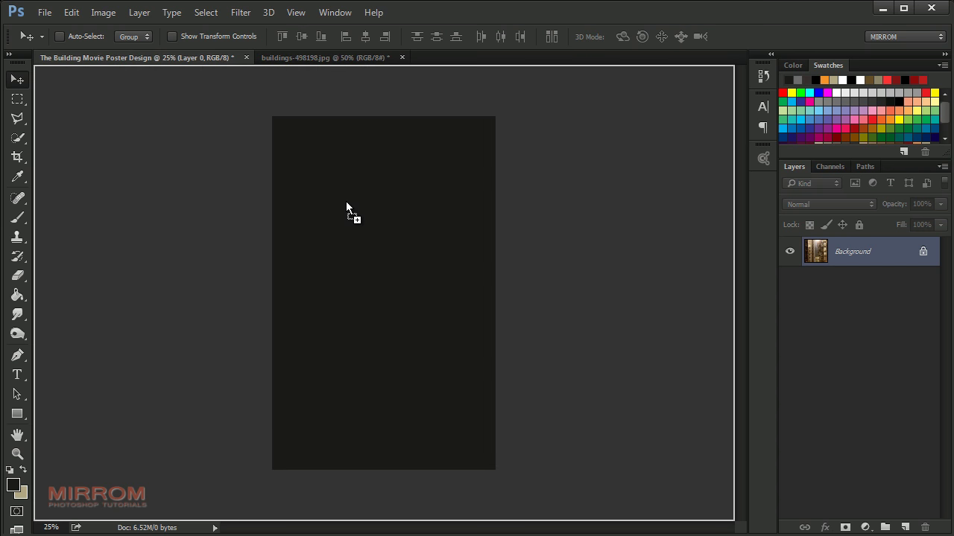
pyautogui.moveTo(371, 231)
pyautogui.mouseDown()
pyautogui.moveTo(353, 214)
pyautogui.moveTo(383, 238)
pyautogui.mouseUp()
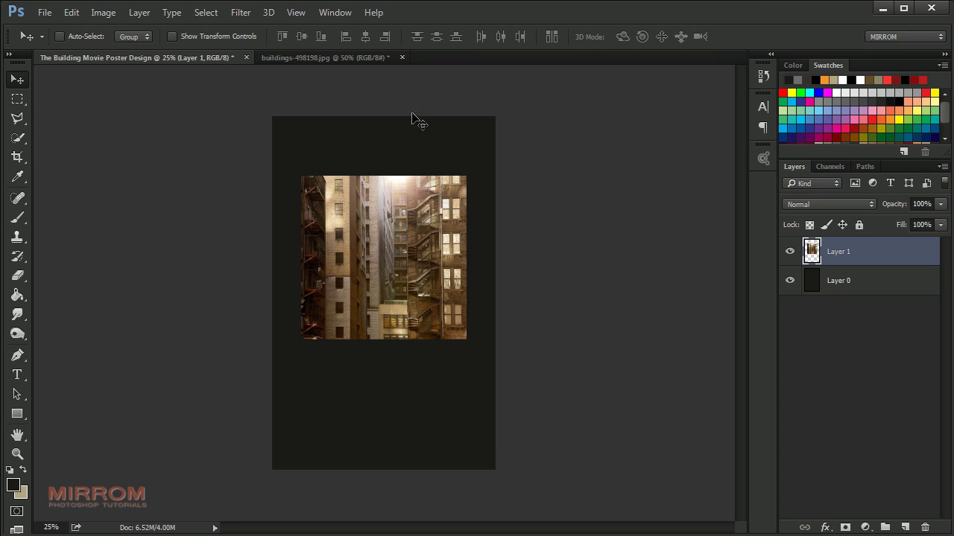
pyautogui.click(401, 57)
pyautogui.click(482, 219)
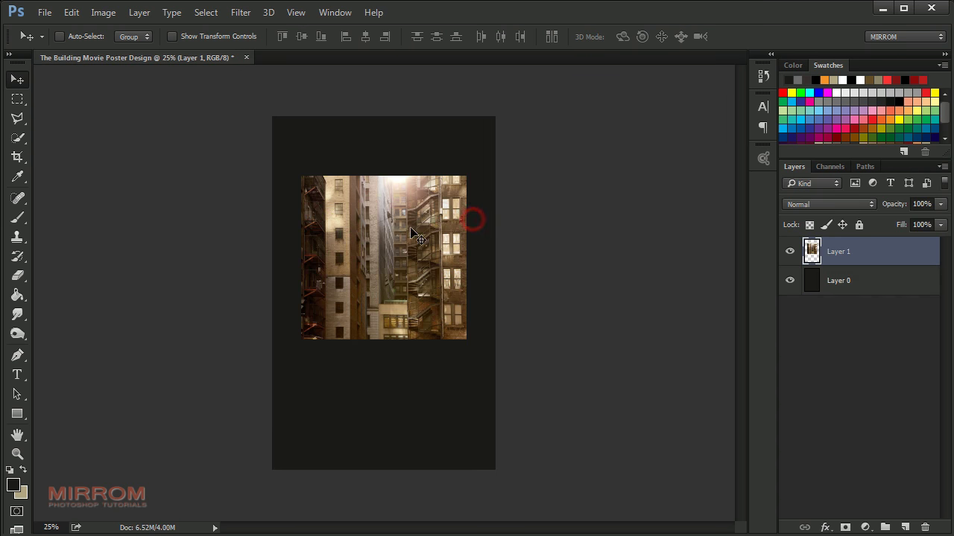
pyautogui.moveTo(411, 234)
pyautogui.mouseDown()
pyautogui.moveTo(410, 252)
pyautogui.moveTo(411, 175)
pyautogui.mouseUp()
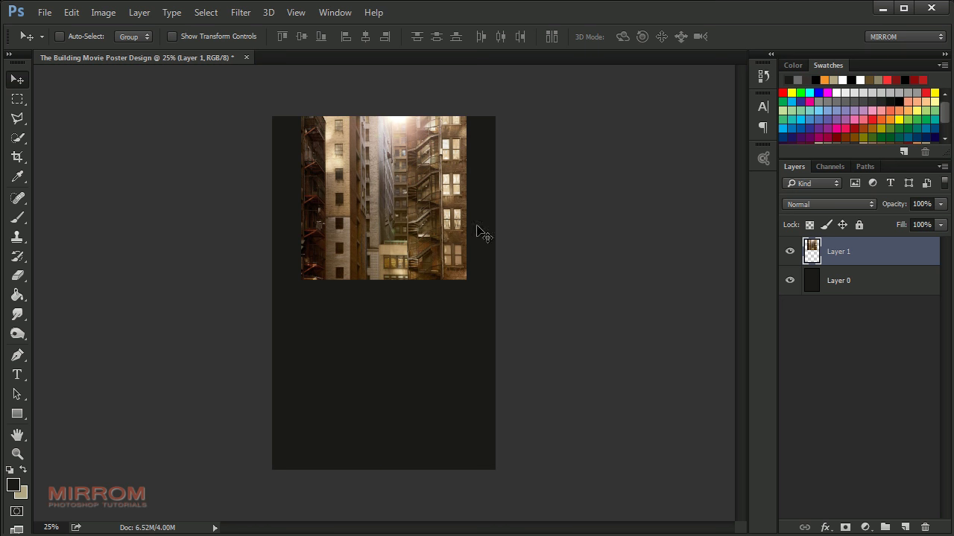
# Step: Rename the photo layer 'Building' and the dark fill layer 'Background'
pyautogui.doubleClick(839, 252)
pyautogui.write('Building')
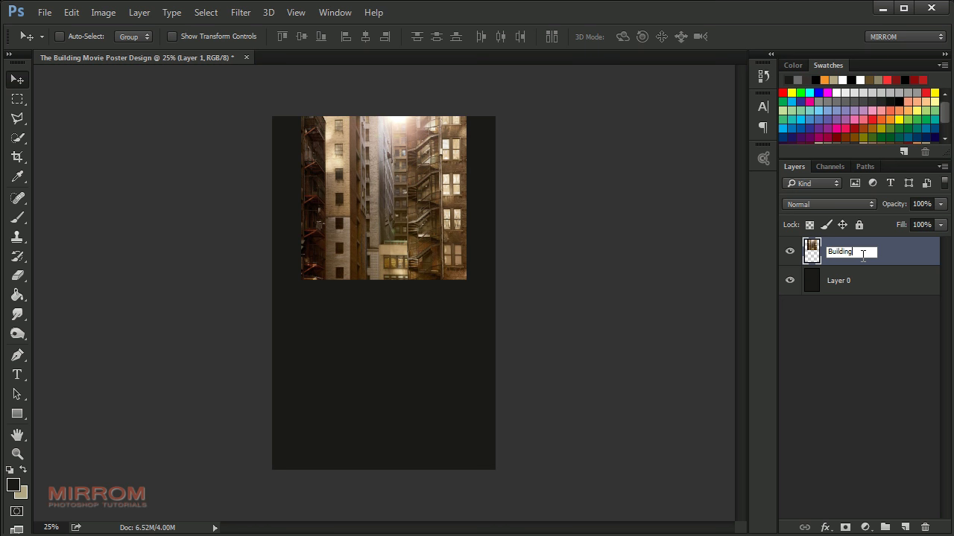
pyautogui.press('Return')
pyautogui.doubleClick(841, 281)
pyautogui.write('B')
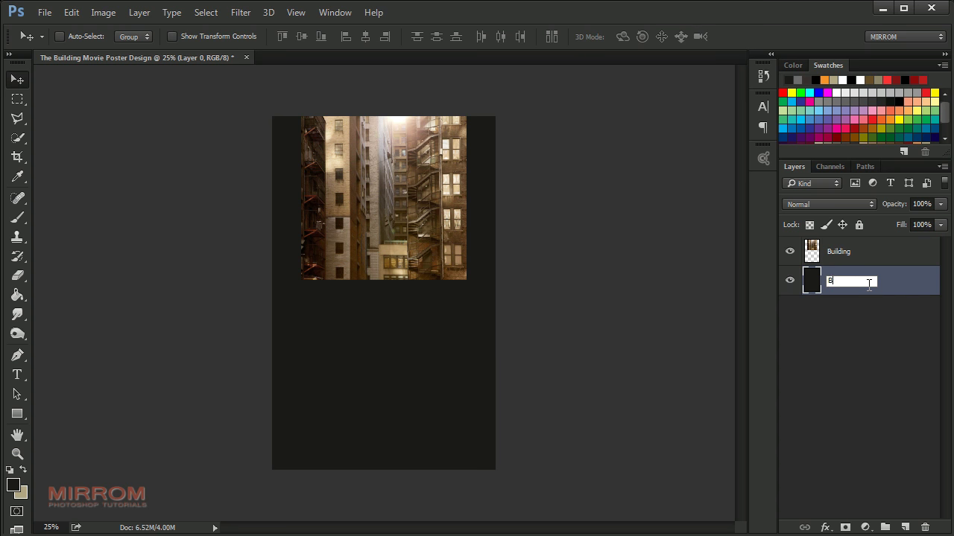
pyautogui.write('und')
pyautogui.press('Return')
# Step: Convert the Building layer to a Smart Object
pyautogui.click(857, 257)
pyautogui.rightClick(885, 255)
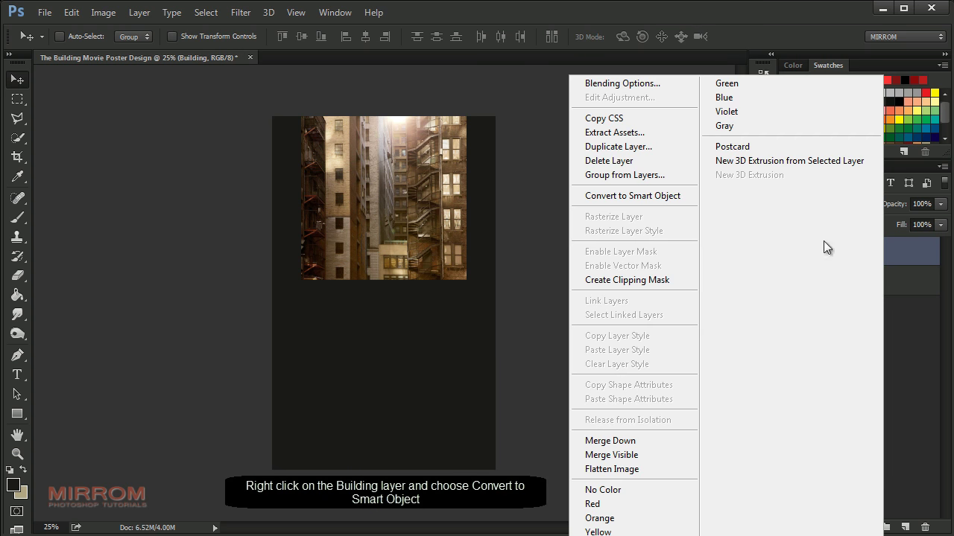
pyautogui.click(680, 195)
# Step: Scale the Building photo to about 200% to fill the poster width, then fit the view
pyautogui.hotkey('ctrl', 't')
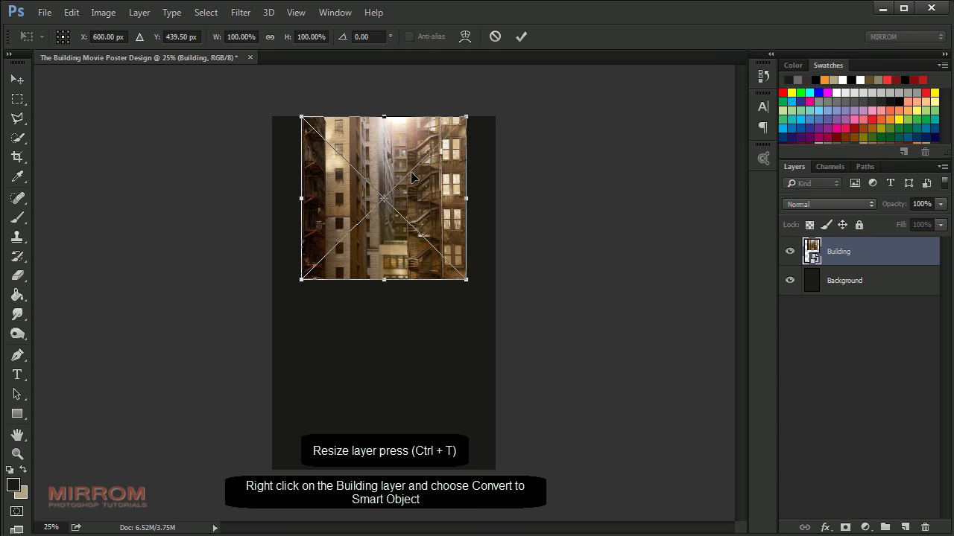
pyautogui.moveTo(302, 280); pyautogui.dragTo(264, 320)
pyautogui.moveTo(467, 320); pyautogui.dragTo(504, 368)
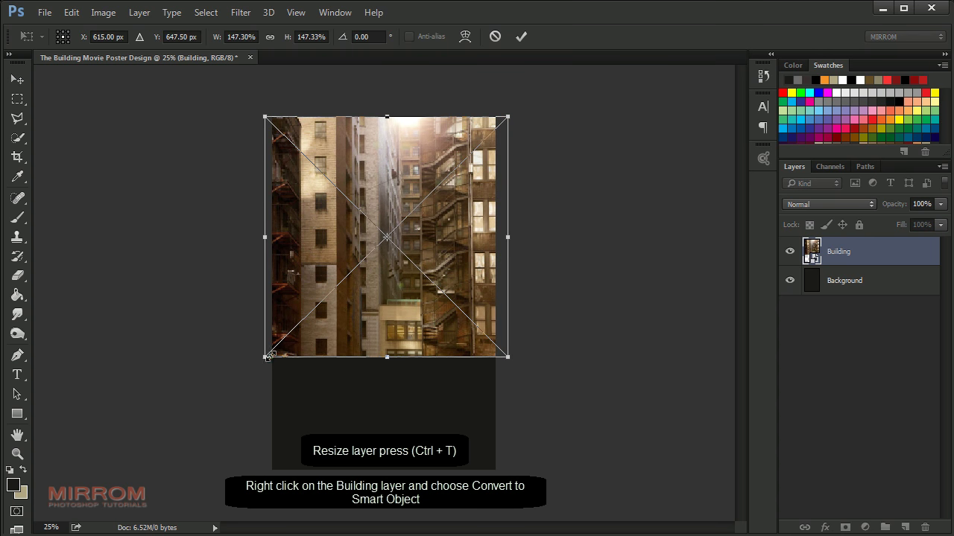
pyautogui.moveTo(267, 357); pyautogui.dragTo(181, 444)
pyautogui.moveTo(502, 453); pyautogui.dragTo(505, 455)
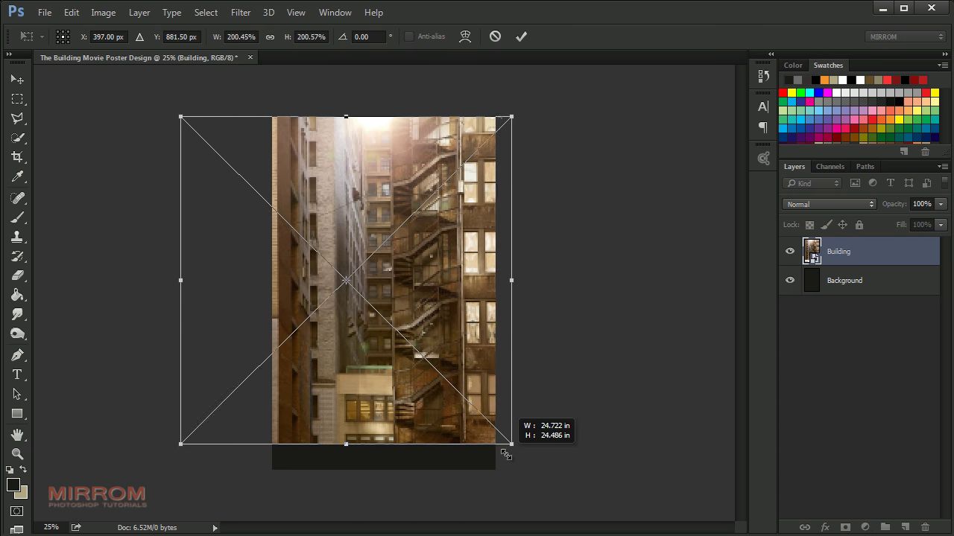
pyautogui.click(521, 37)
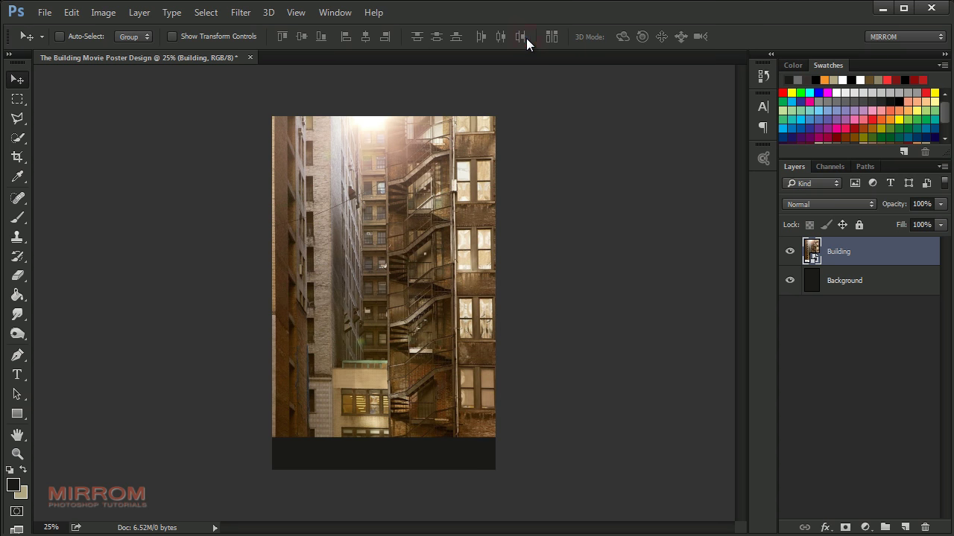
pyautogui.keyDown('ctrl'); pyautogui.keyDown('space'); pyautogui.click(397, 137); pyautogui.keyUp('space'); pyautogui.keyUp('ctrl')
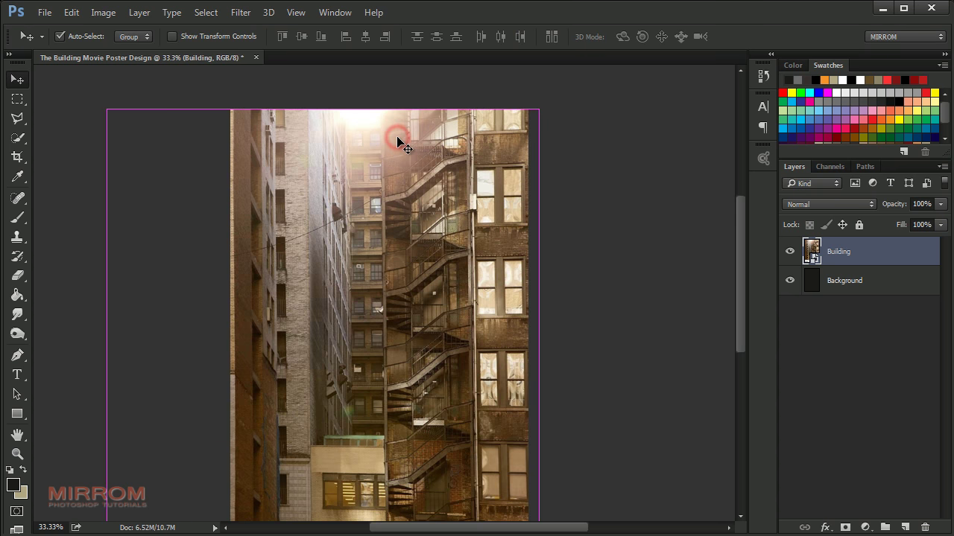
pyautogui.scroll(-2, 485, 213)
pyautogui.scroll(1, 485, 213)
pyautogui.hotkey('ctrl', '0')
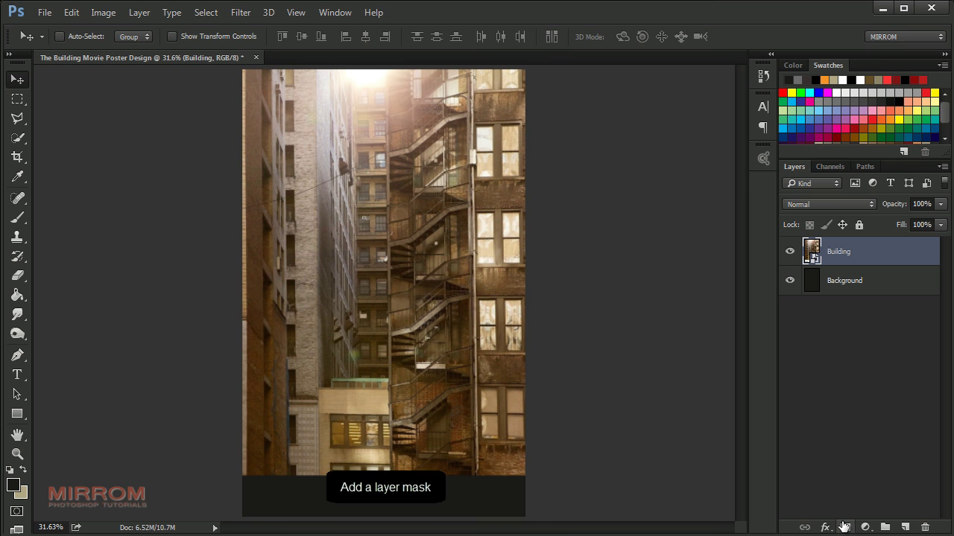
# Step: Mask the Building layer with a gradient so its bottom fades higher into the dark background
pyautogui.click(844, 528)
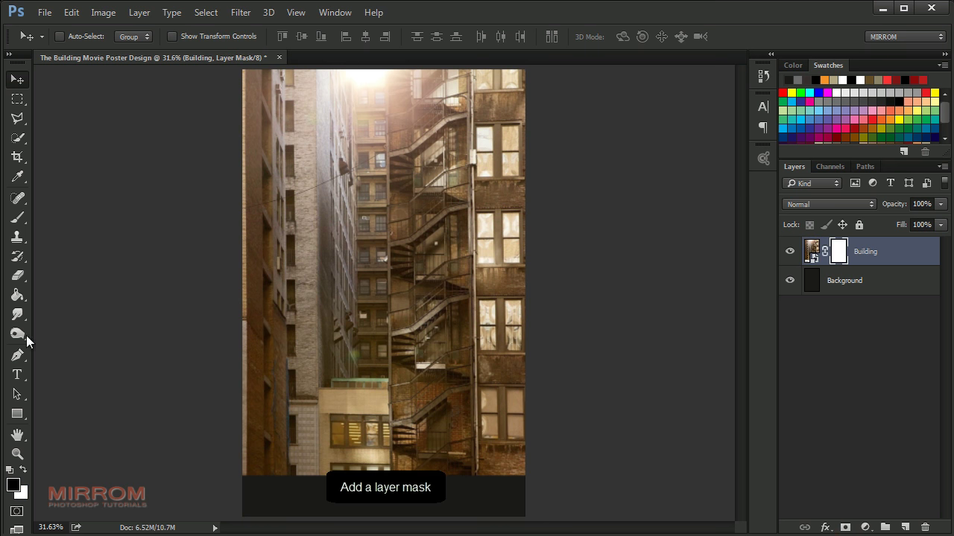
pyautogui.rightClick(22, 297)
pyautogui.click(58, 293)
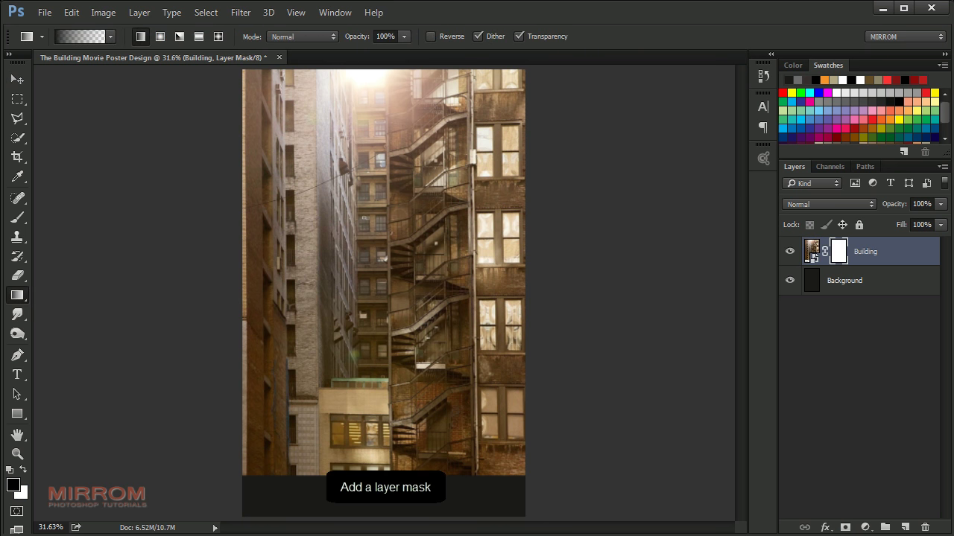
pyautogui.moveTo(418, 488); pyautogui.dragTo(417, 390)
pyautogui.moveTo(414, 510); pyautogui.dragTo(411, 353)
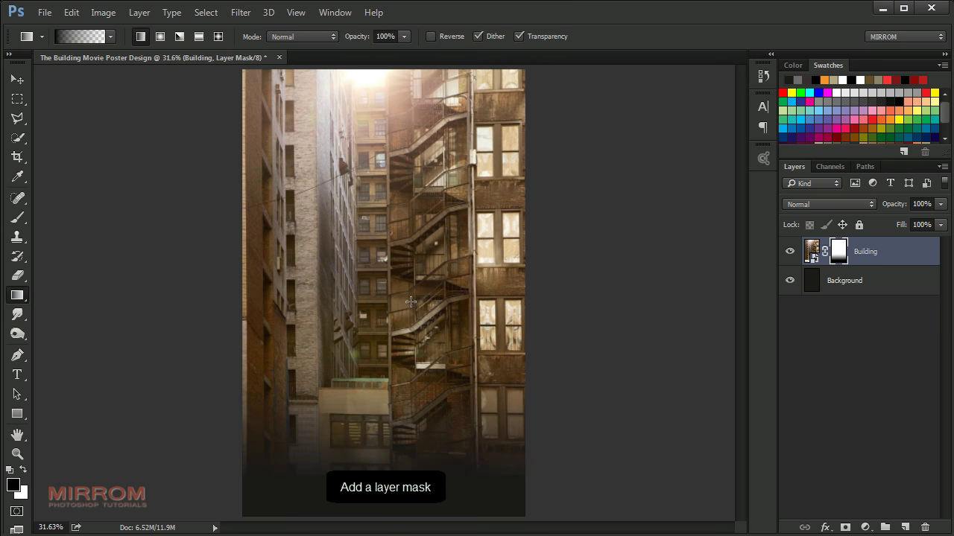
pyautogui.moveTo(417, 455); pyautogui.dragTo(411, 302)
pyautogui.moveTo(423, 484); pyautogui.dragTo(424, 311)
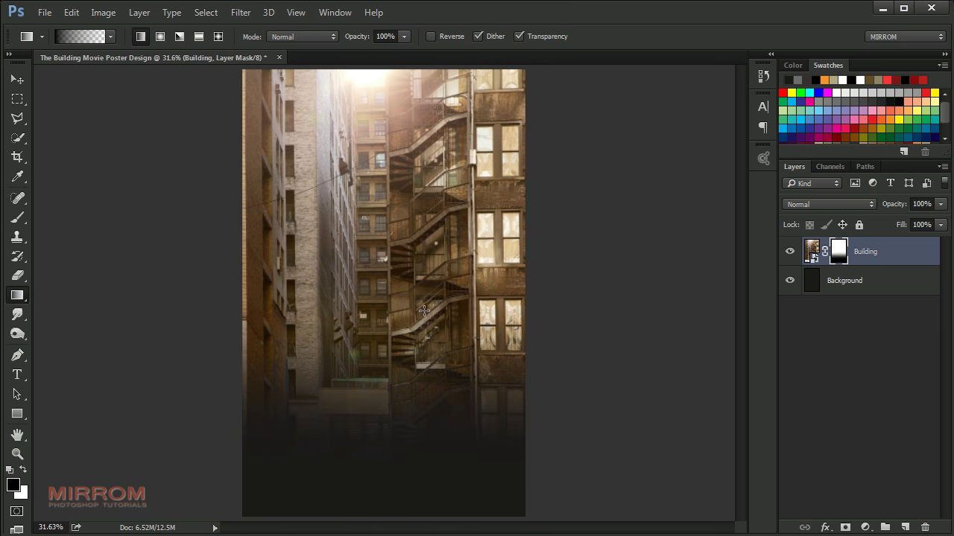
# Step: Add a Hue/Saturation layer clipped to Building with Saturation -62 and Lightness -24
pyautogui.press('v')
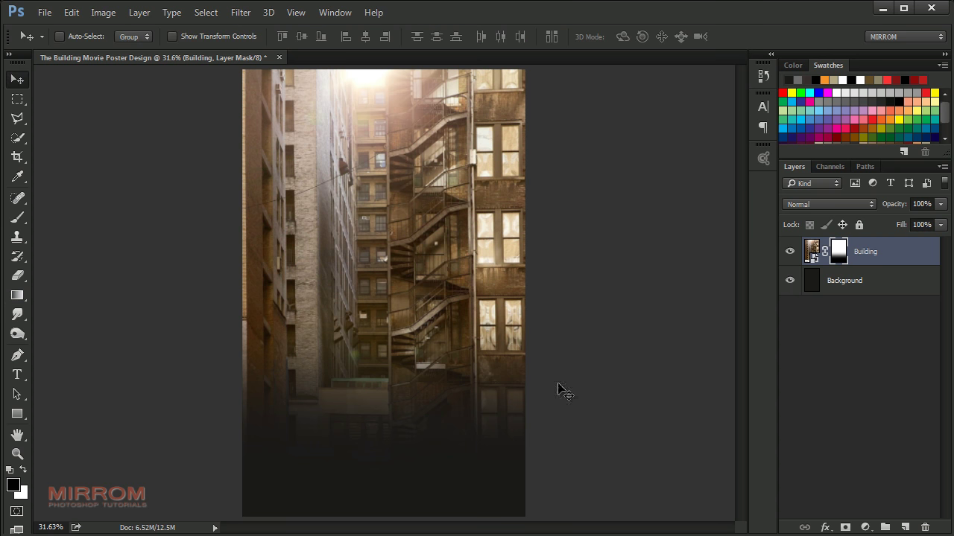
pyautogui.click(865, 526)
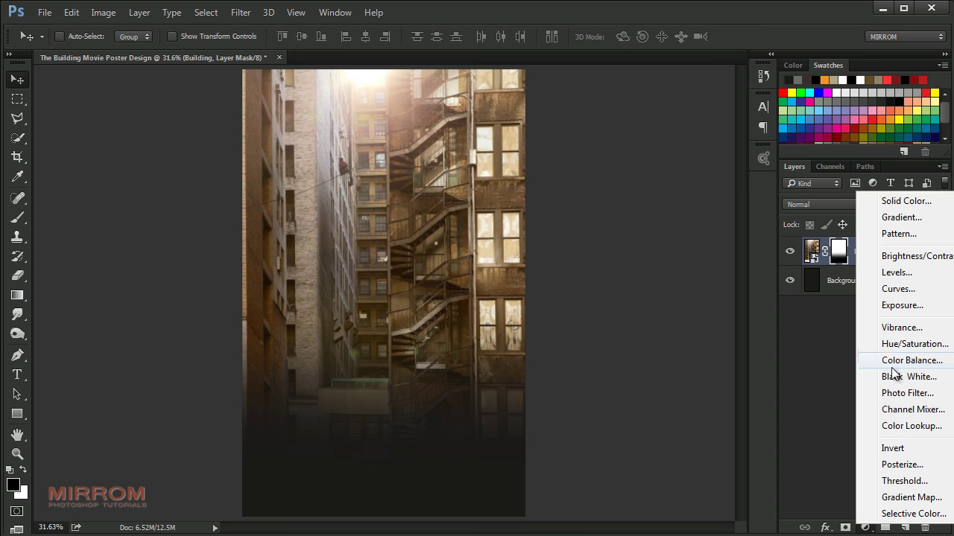
pyautogui.click(888, 344)
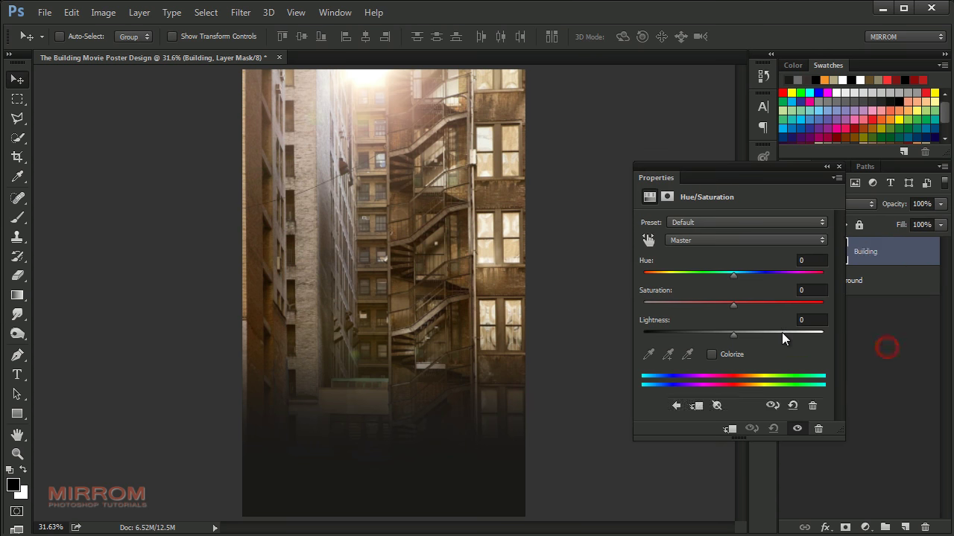
pyautogui.click(731, 429)
pyautogui.moveTo(733, 305); pyautogui.dragTo(681, 307)
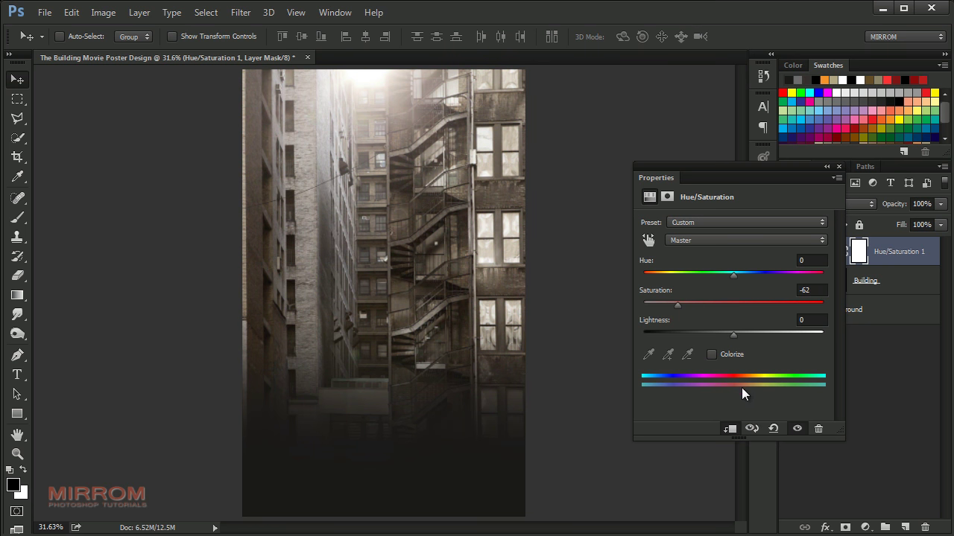
pyautogui.moveTo(732, 339); pyautogui.dragTo(712, 341)
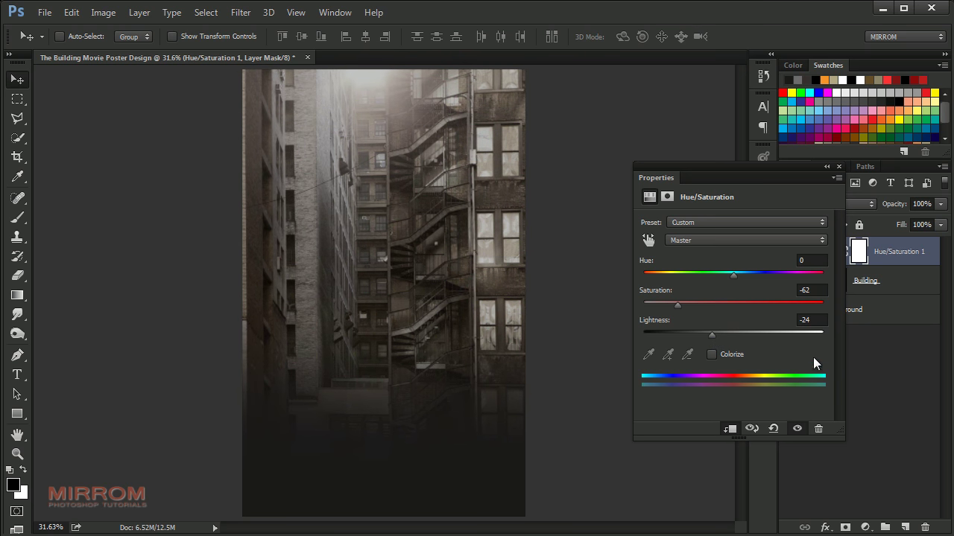
pyautogui.click(838, 167)
pyautogui.click(789, 251)
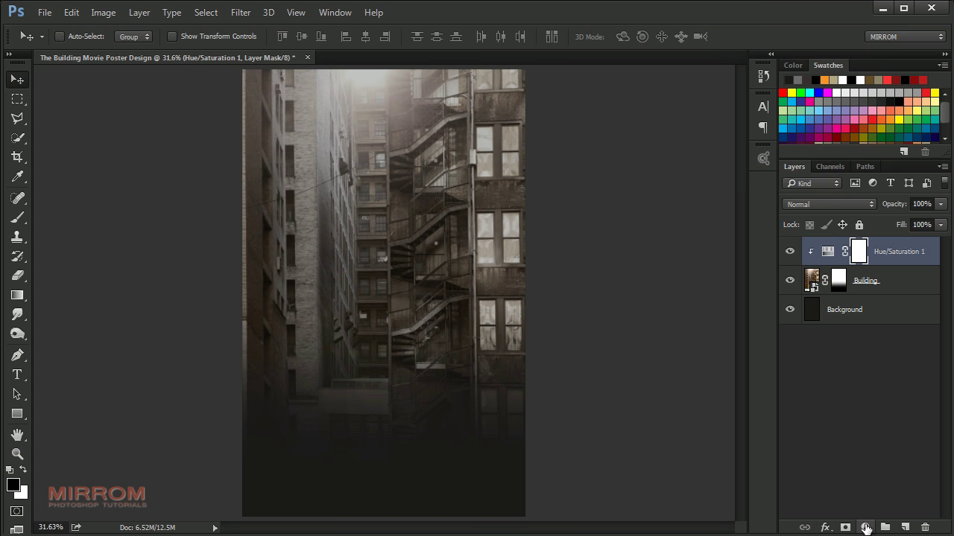
# Step: Add a second clipped Hue/Saturation layer at Lightness -100 in Soft Light blend mode
pyautogui.click(865, 527)
pyautogui.click(909, 347)
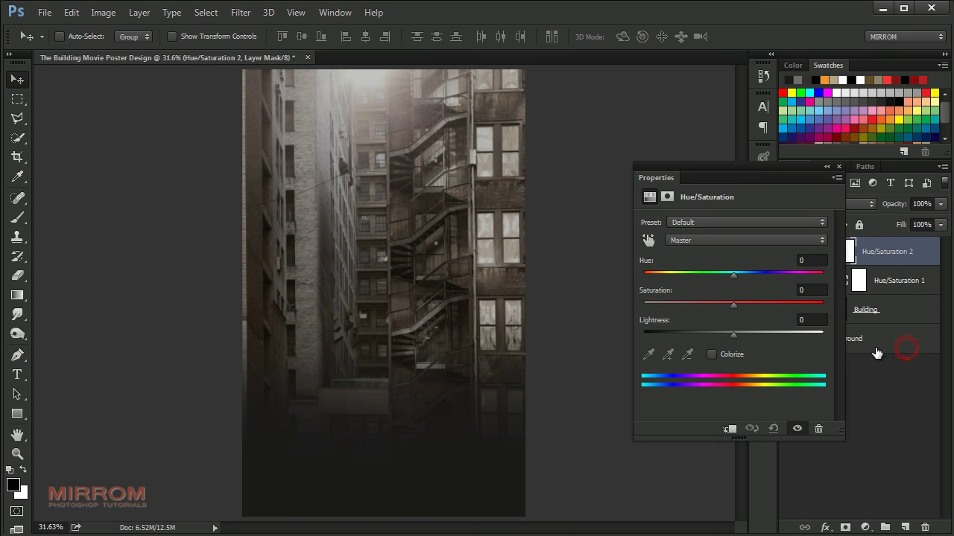
pyautogui.click(733, 429)
pyautogui.moveTo(733, 335); pyautogui.dragTo(631, 335)
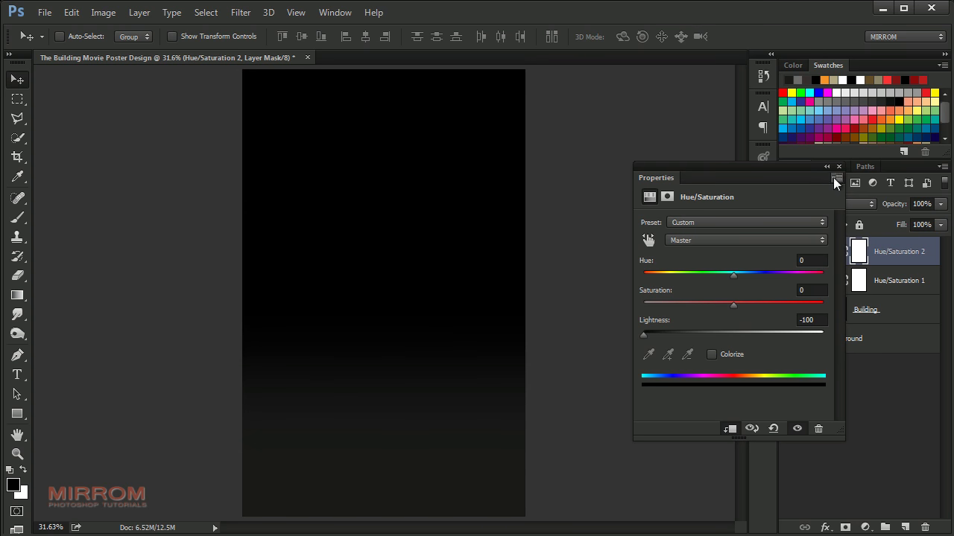
pyautogui.click(839, 167)
pyautogui.click(831, 205)
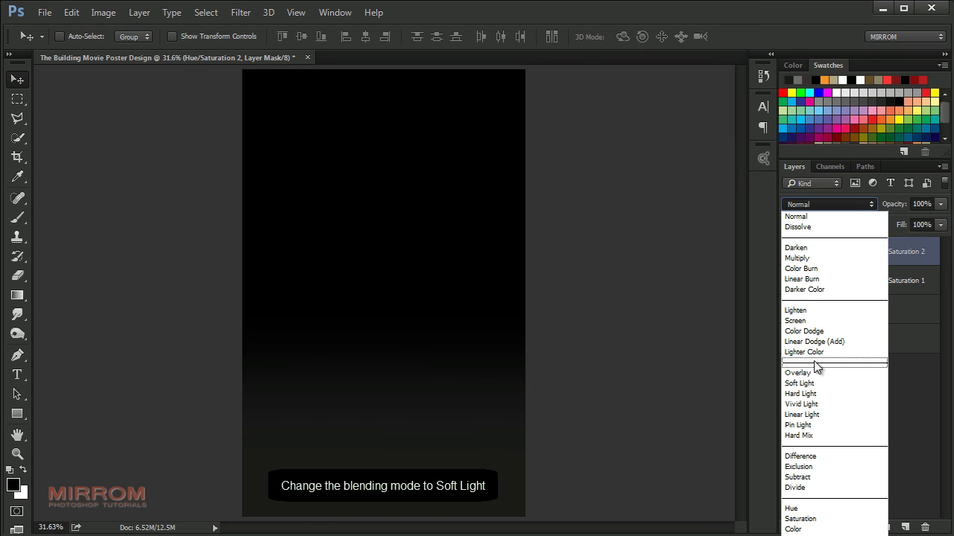
pyautogui.click(819, 383)
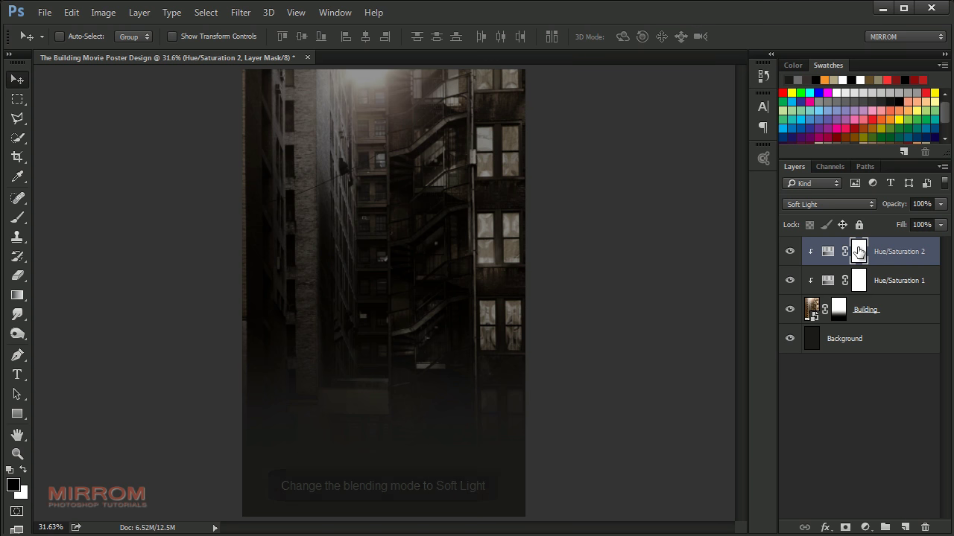
# Step: Gradient-mask the darkening to the lower alley at 87% opacity, then stamp-merge into Layer 1
pyautogui.click(24, 301)
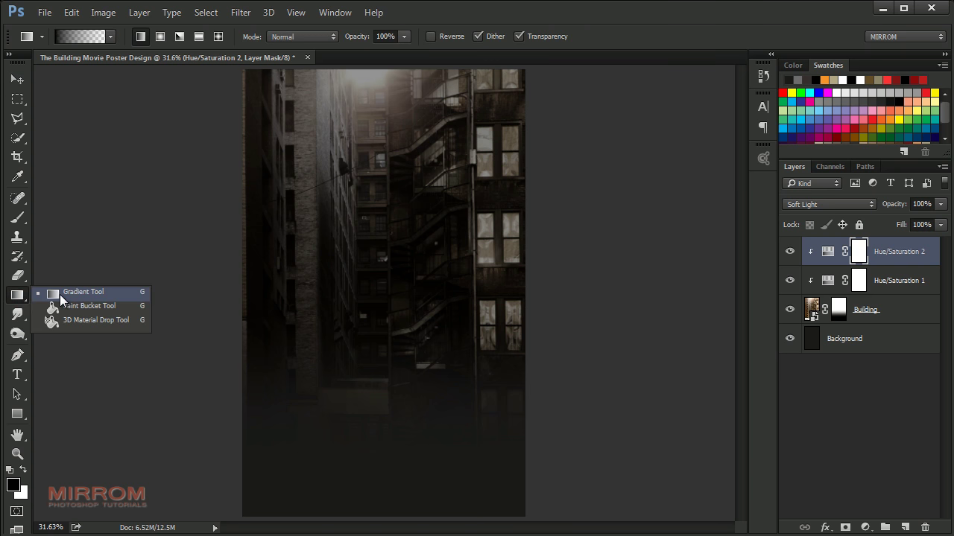
pyautogui.click(59, 294)
pyautogui.moveTo(415, 219); pyautogui.dragTo(414, 360)
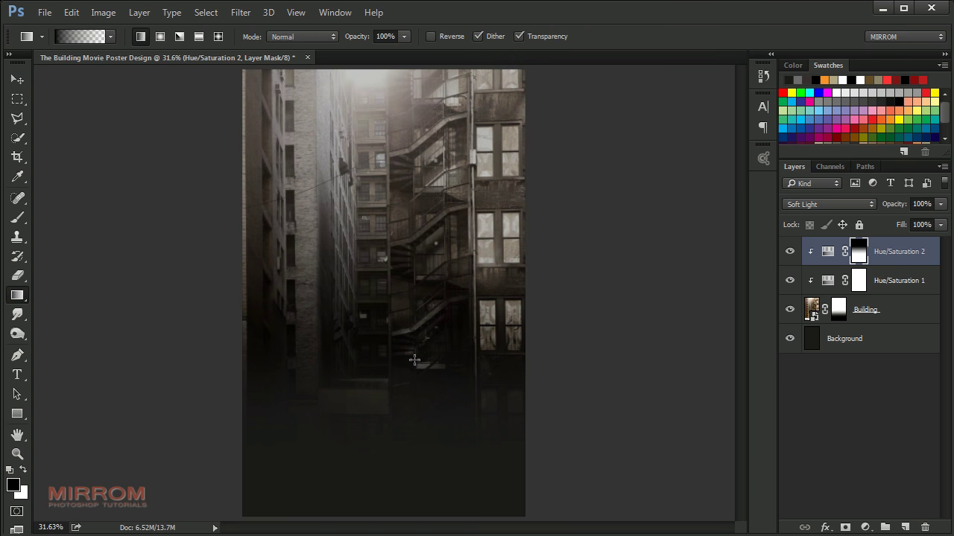
pyautogui.moveTo(479, 115); pyautogui.dragTo(481, 477)
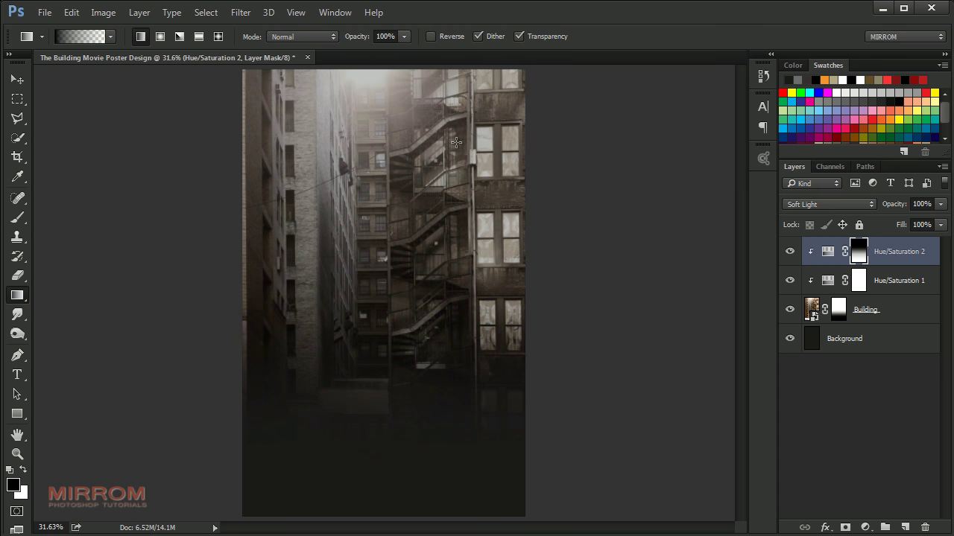
pyautogui.moveTo(941, 206); pyautogui.dragTo(937, 224)
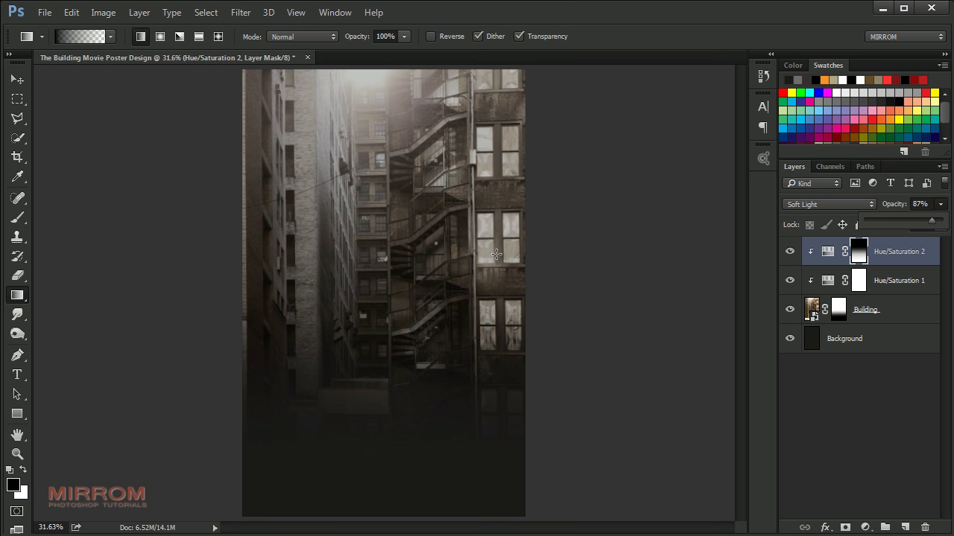
pyautogui.press('v')
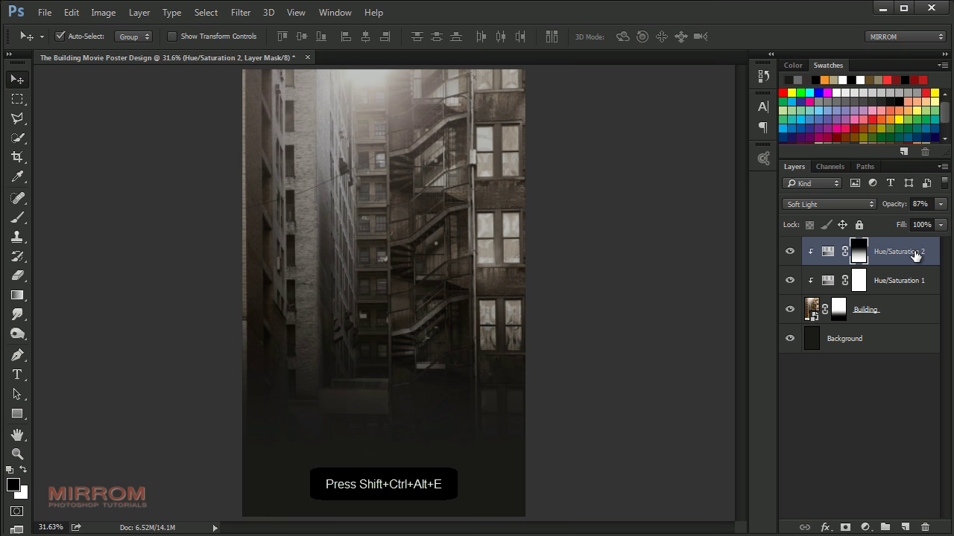
pyautogui.hotkey('shift', 'ctrl', 'alt', 'e')
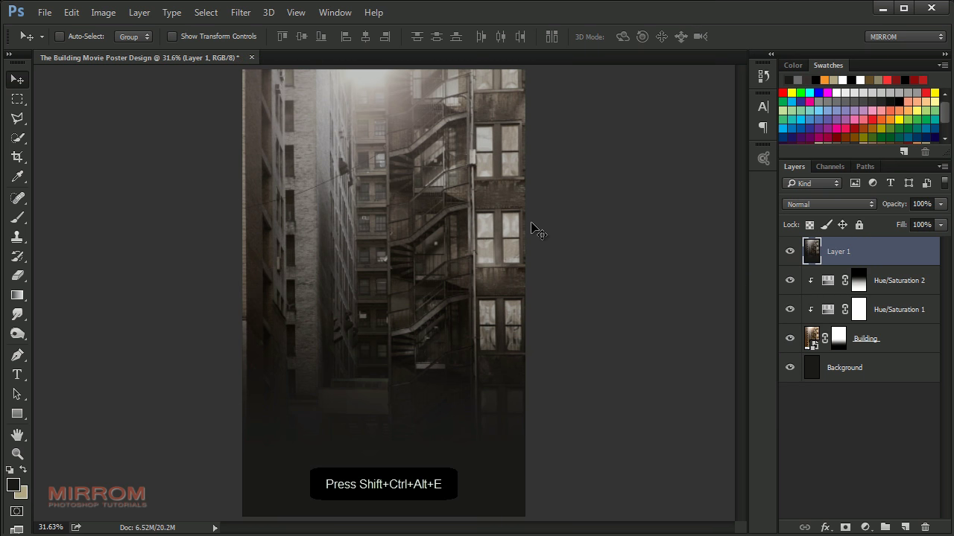
# Step: Apply Lens Correction to Layer 1 with Angle 351.59° and Scale about 92%
pyautogui.click(240, 13)
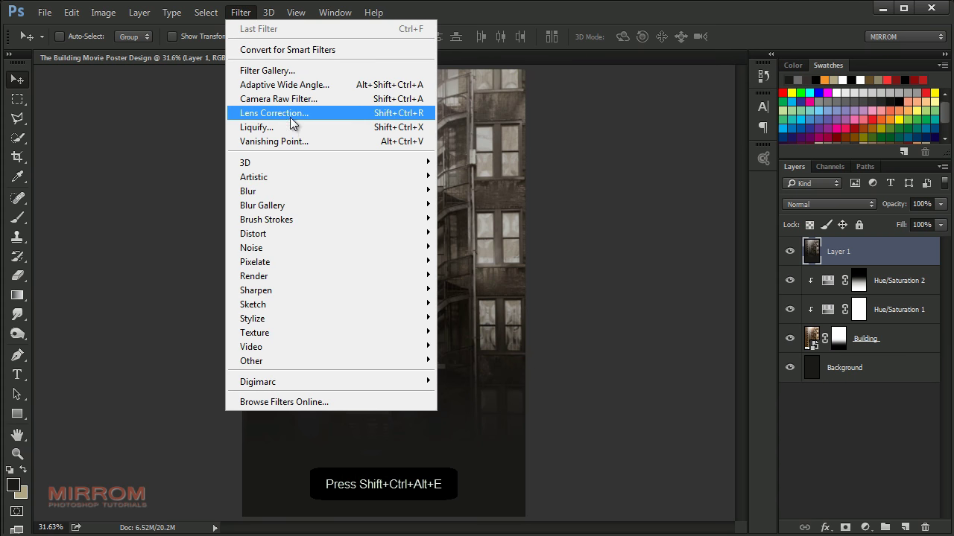
pyautogui.click(312, 113)
pyautogui.click(801, 88)
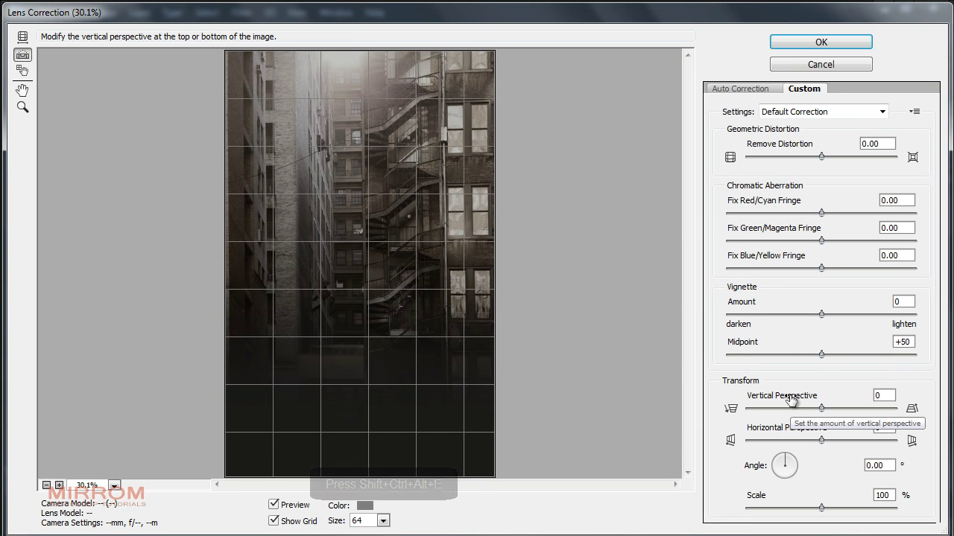
pyautogui.moveTo(790, 456)
pyautogui.mouseDown()
pyautogui.moveTo(779, 452)
pyautogui.moveTo(784, 461)
pyautogui.mouseUp()
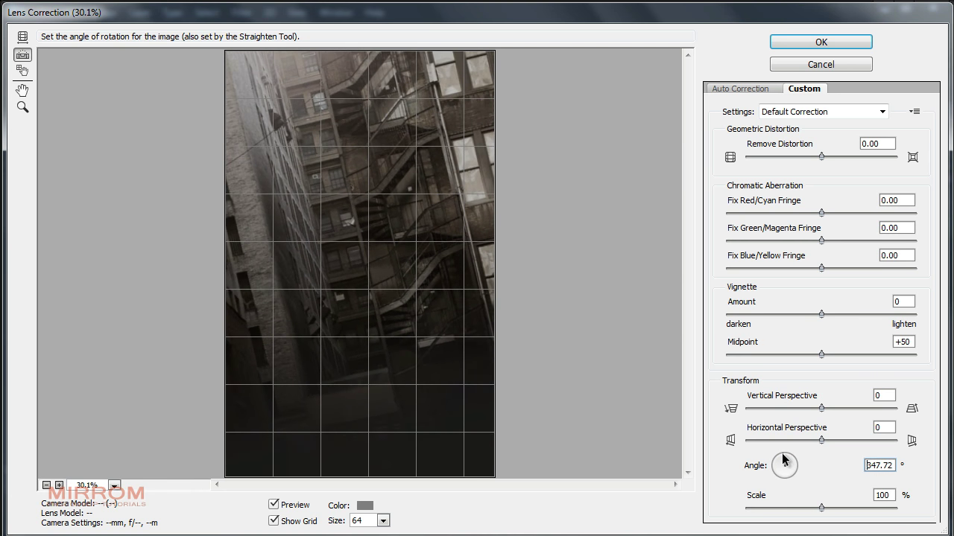
pyautogui.moveTo(821, 508); pyautogui.dragTo(811, 509)
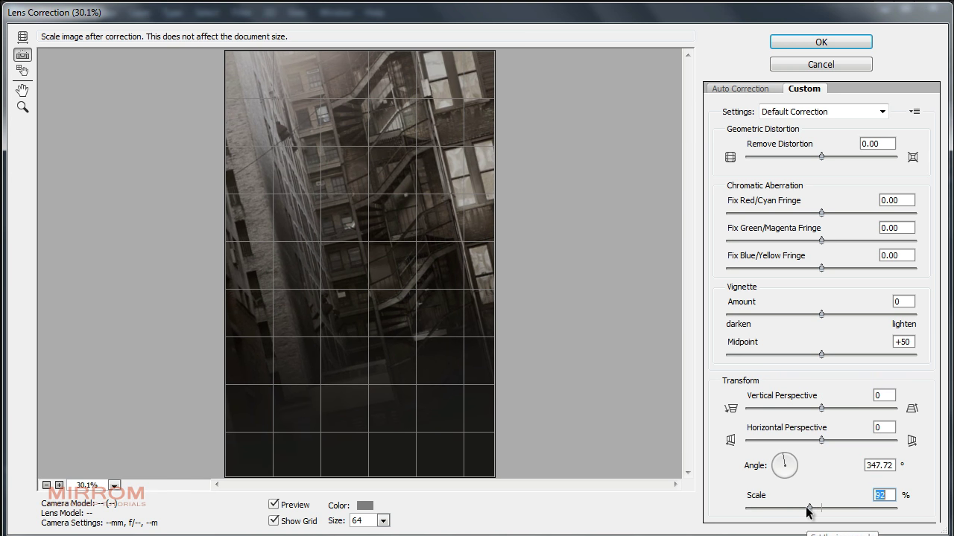
pyautogui.moveTo(783, 460); pyautogui.dragTo(783, 455)
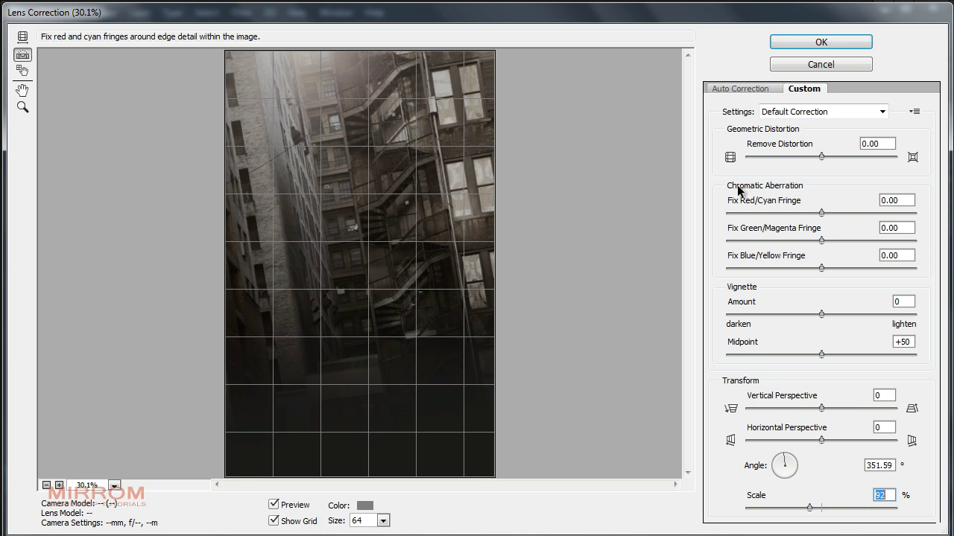
pyautogui.click(821, 42)
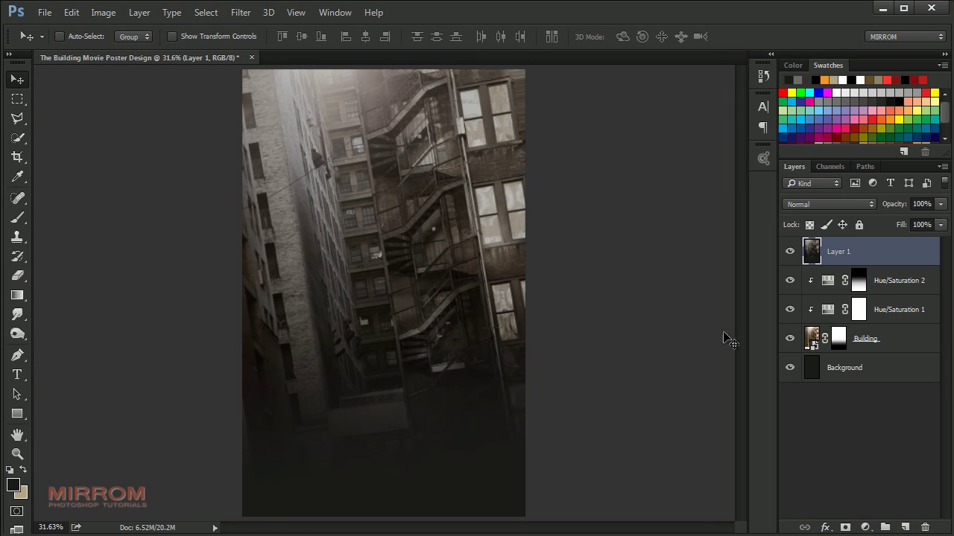
pyautogui.scroll(5, 373, 96)
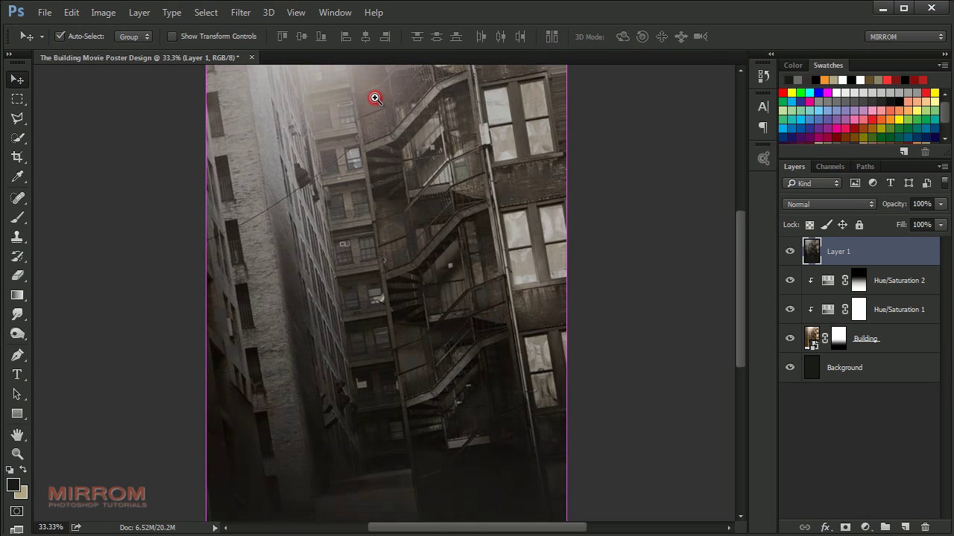
pyautogui.scroll(-3, 423, 189)
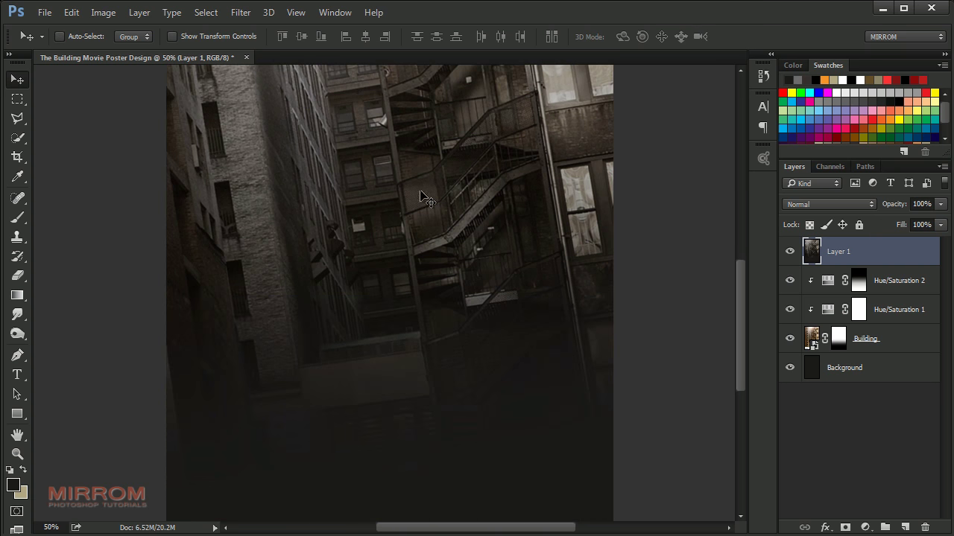
pyautogui.hotkey('ctrl', '0')
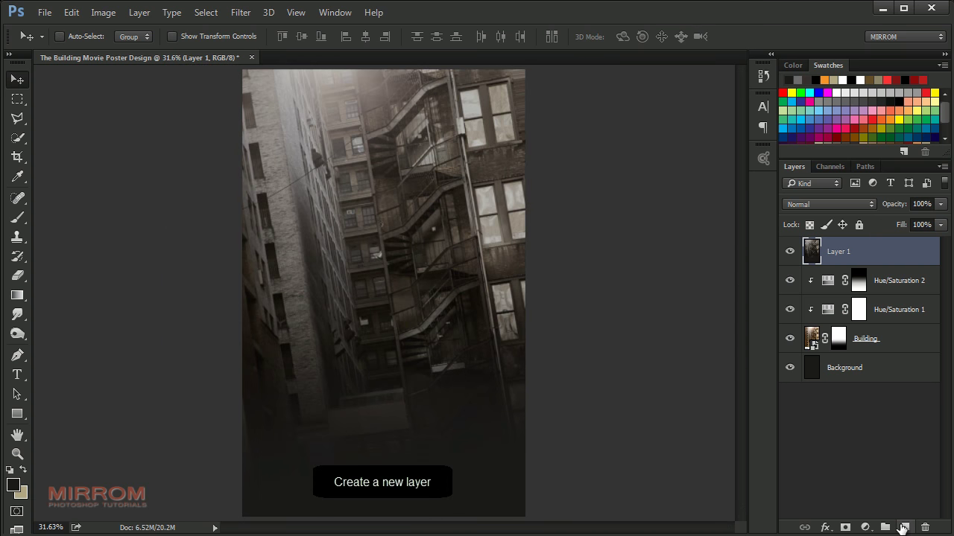
# Step: Add a new empty layer and set the foreground colour to white
pyautogui.click(904, 527)
pyautogui.click(13, 485)
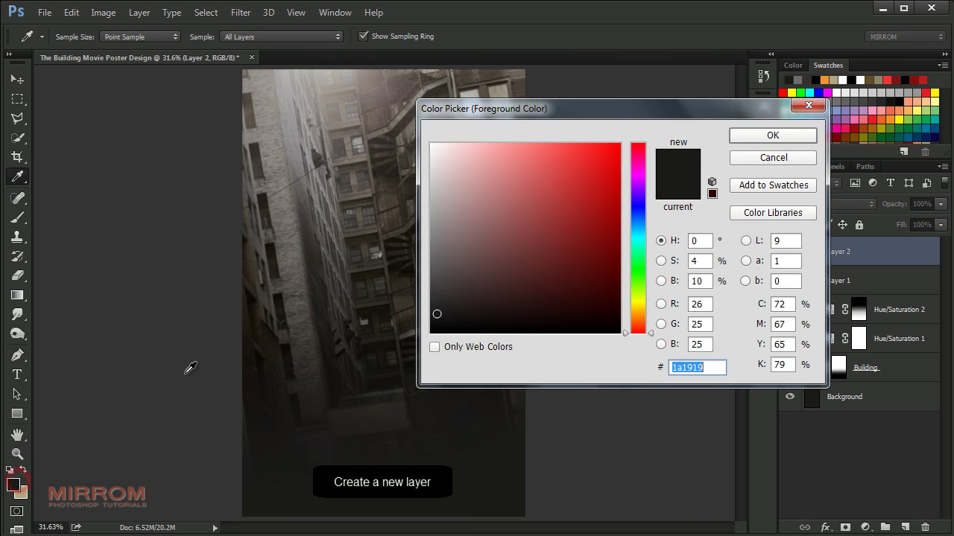
pyautogui.moveTo(433, 149); pyautogui.dragTo(421, 133)
pyautogui.click(772, 135)
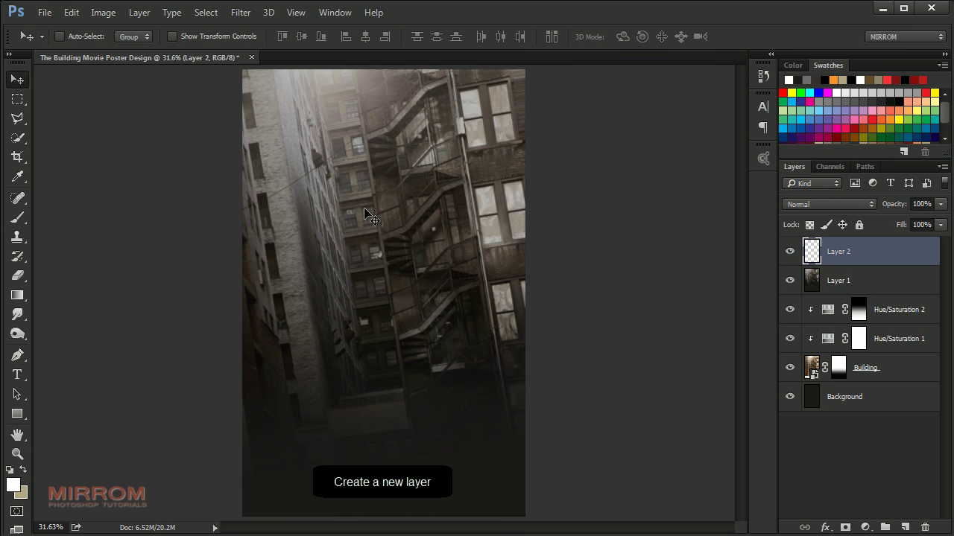
# Step: Paint a white cloud in the lower alley with the 1200 px cloud brush
pyautogui.click(17, 137)
pyautogui.click(17, 217)
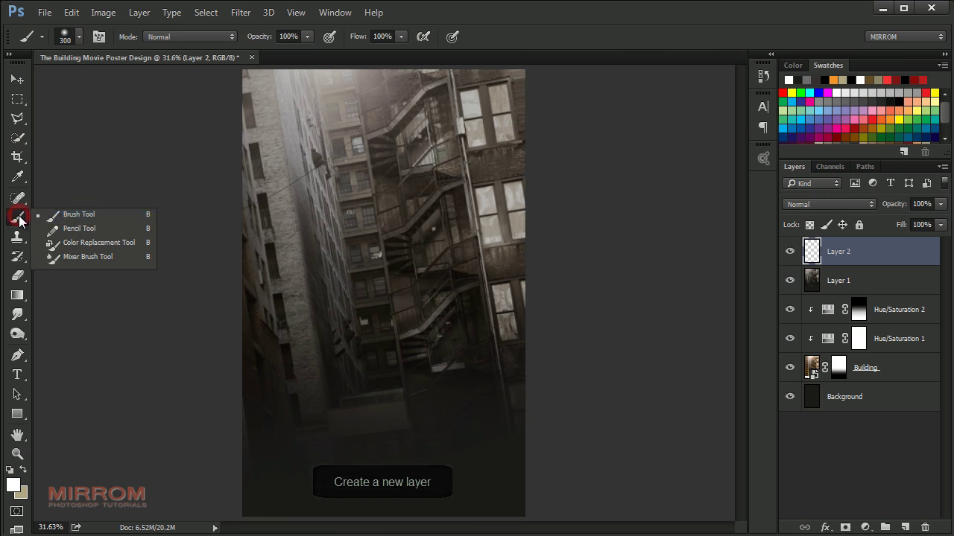
pyautogui.click(79, 36)
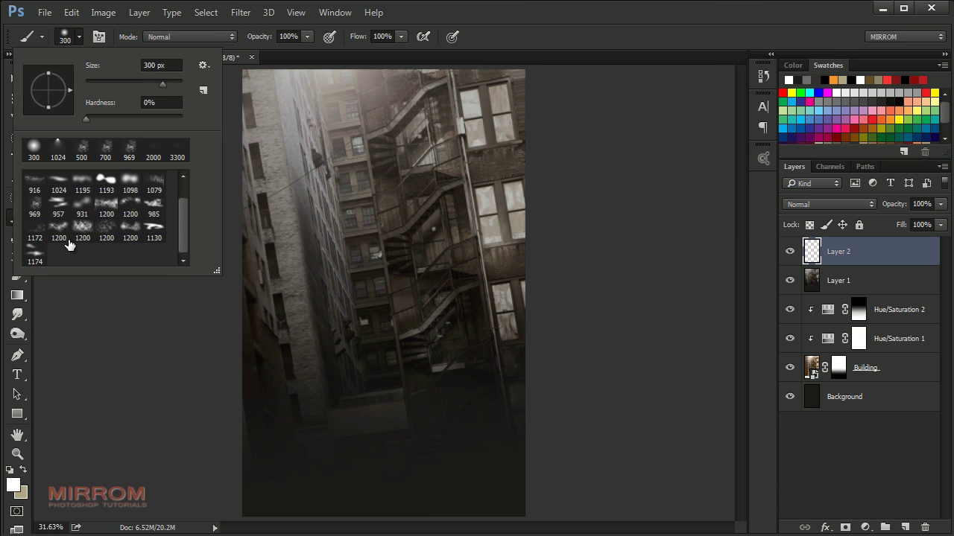
pyautogui.click(66, 237)
pyautogui.click(384, 349)
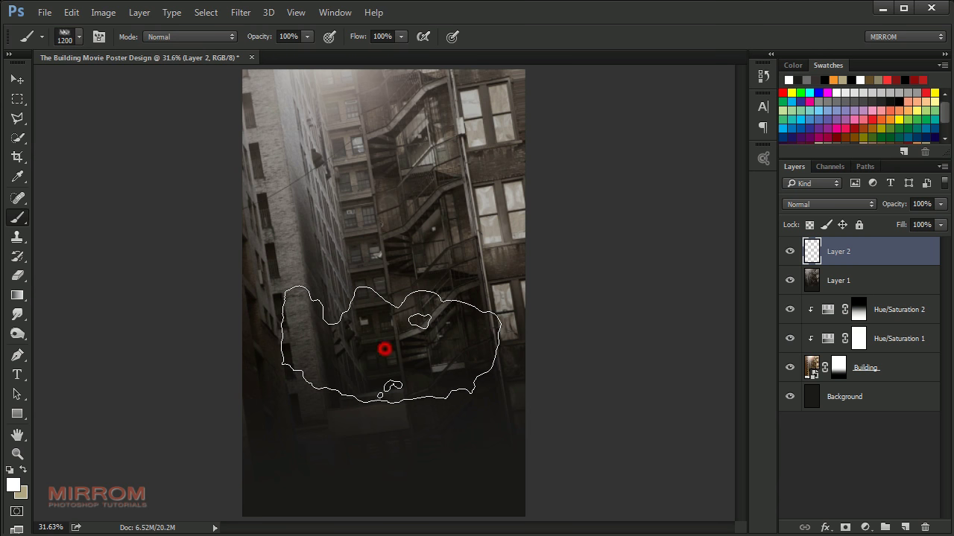
# Step: Move the cloud down and enlarge it about 148.5% to stretch fog across the lower image
pyautogui.press('v')
pyautogui.moveTo(411, 366)
pyautogui.mouseDown()
pyautogui.moveTo(401, 473)
pyautogui.moveTo(417, 485)
pyautogui.mouseUp()
pyautogui.hotkey('ctrl', 't')
pyautogui.moveTo(532, 330)
pyautogui.mouseDown()
pyautogui.moveTo(605, 287)
pyautogui.moveTo(654, 217)
pyautogui.mouseUp()
pyautogui.moveTo(172, 217); pyautogui.dragTo(171, 276)
pyautogui.press('Return')
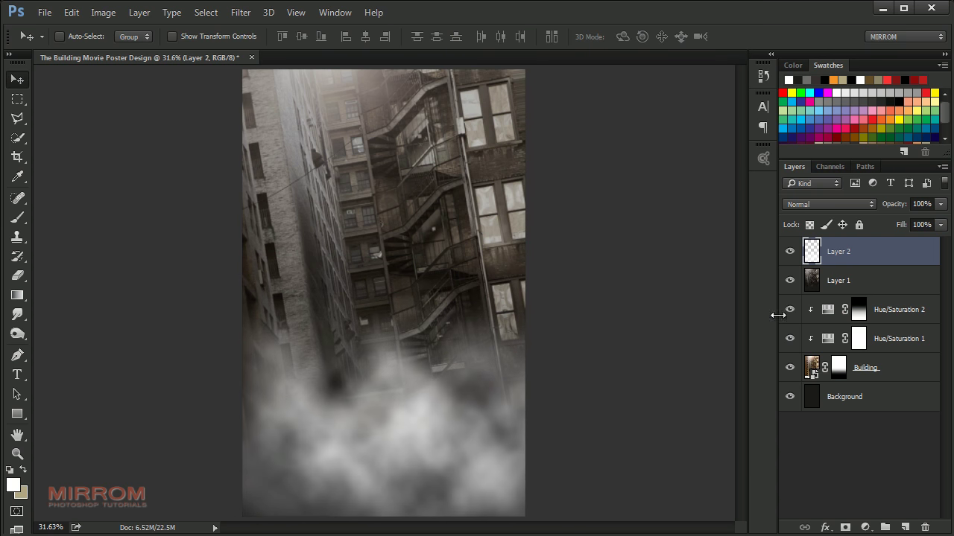
# Step: Shrink the cloud layer's height to 94%, fade it to 82% opacity, and add a layer above
pyautogui.hotkey('alt', 'space')
pyautogui.hotkey('ctrl', '-')
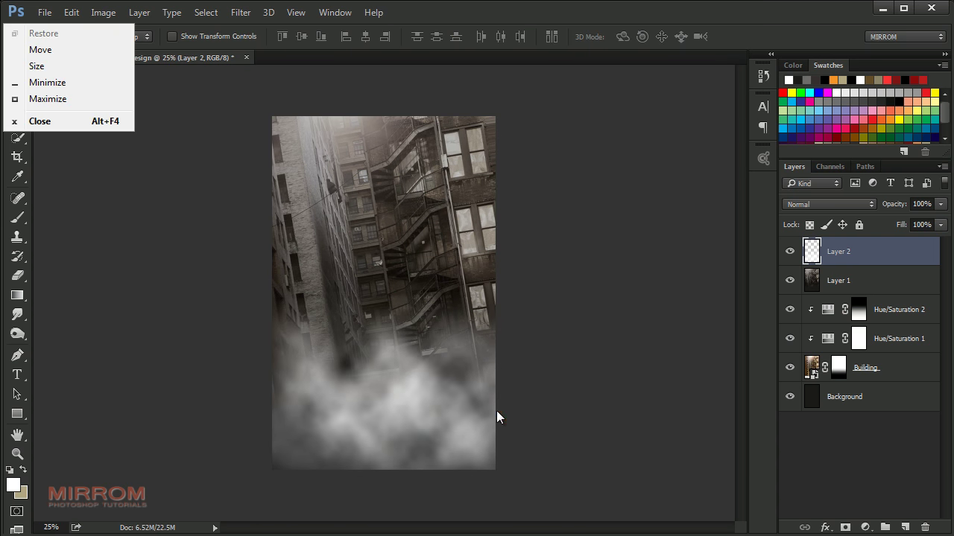
pyautogui.click(558, 406)
pyautogui.hotkey('ctrl', 't')
pyautogui.moveTo(410, 520); pyautogui.dragTo(411, 505)
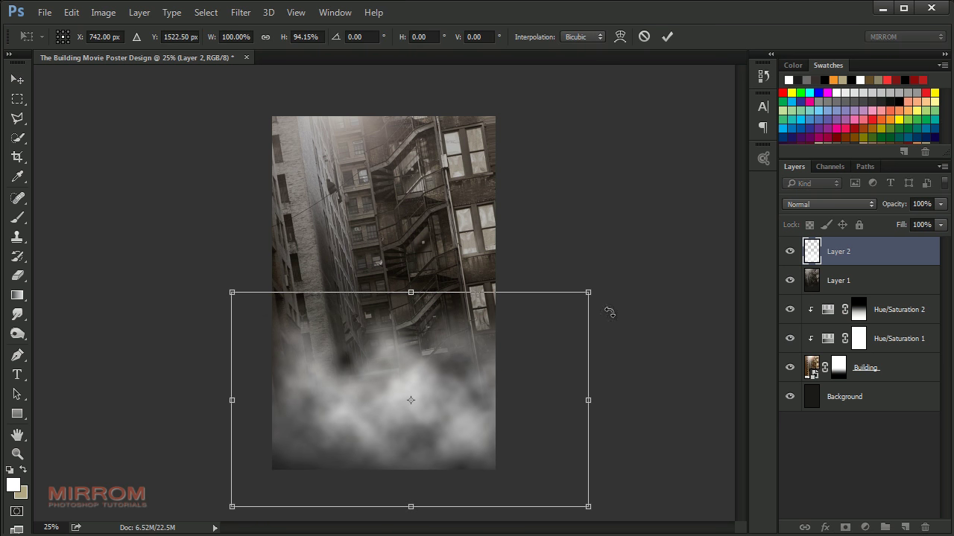
pyautogui.press('Return')
pyautogui.moveTo(891, 209); pyautogui.dragTo(877, 211)
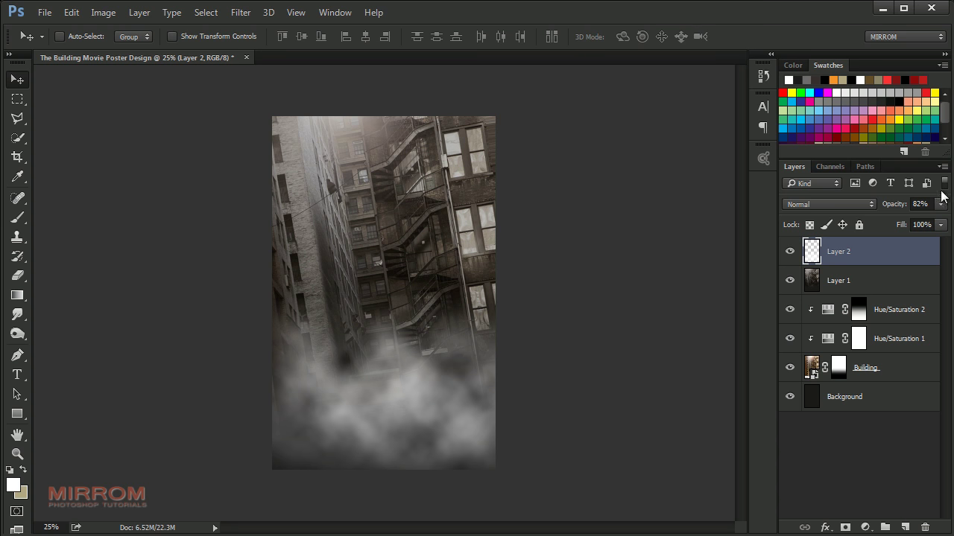
pyautogui.click(905, 528)
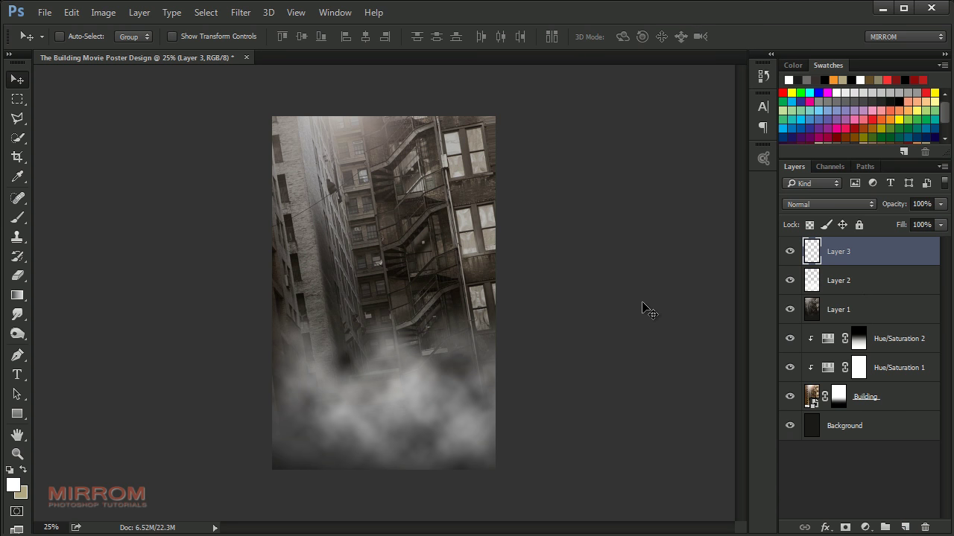
# Step: Set the foreground colour to greyish-tan #b2a582 from the swatches
pyautogui.click(944, 118)
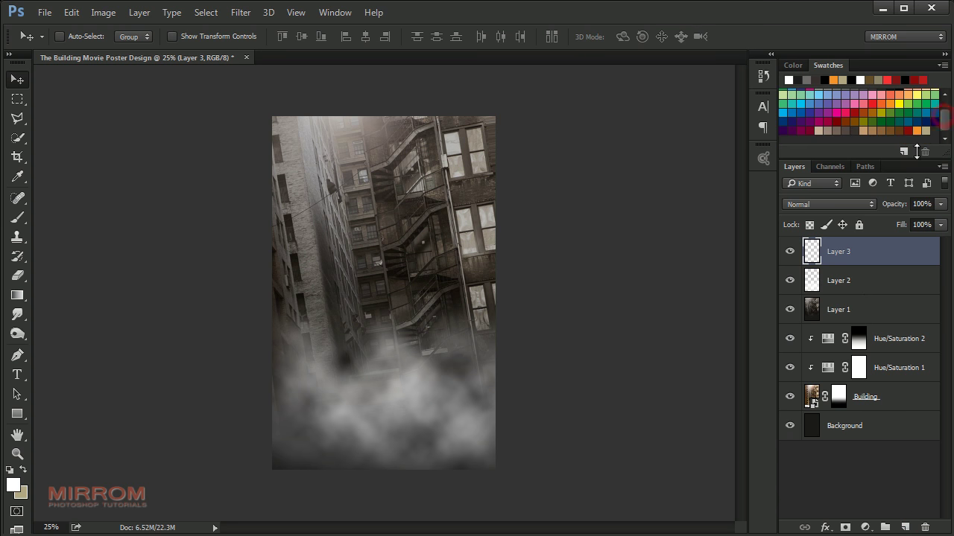
pyautogui.click(18, 487)
pyautogui.click(889, 131)
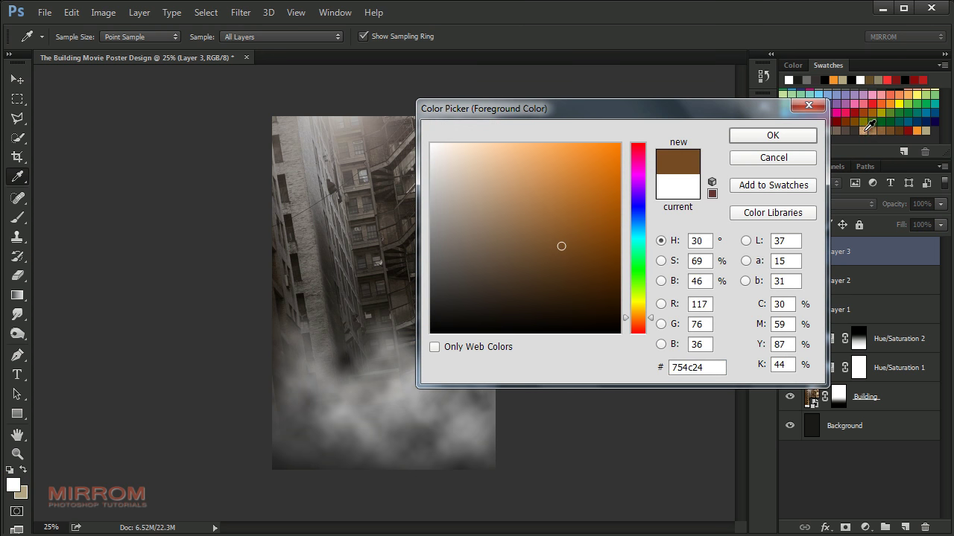
pyautogui.click(865, 131)
pyautogui.click(925, 130)
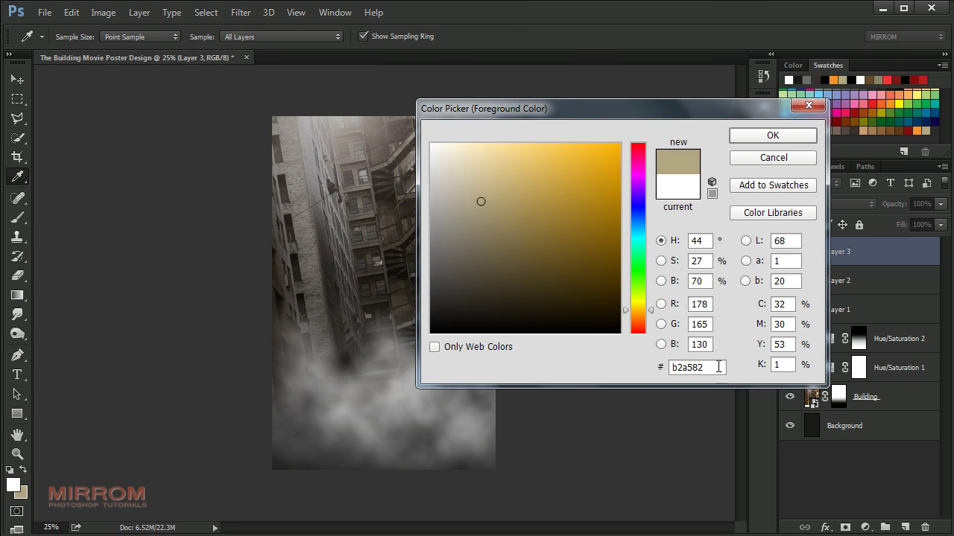
pyautogui.click(772, 135)
# Step: Paint tan fog across the alley with the 969 px cloud brush sized to 1500 px
pyautogui.press('v')
pyautogui.press('b')
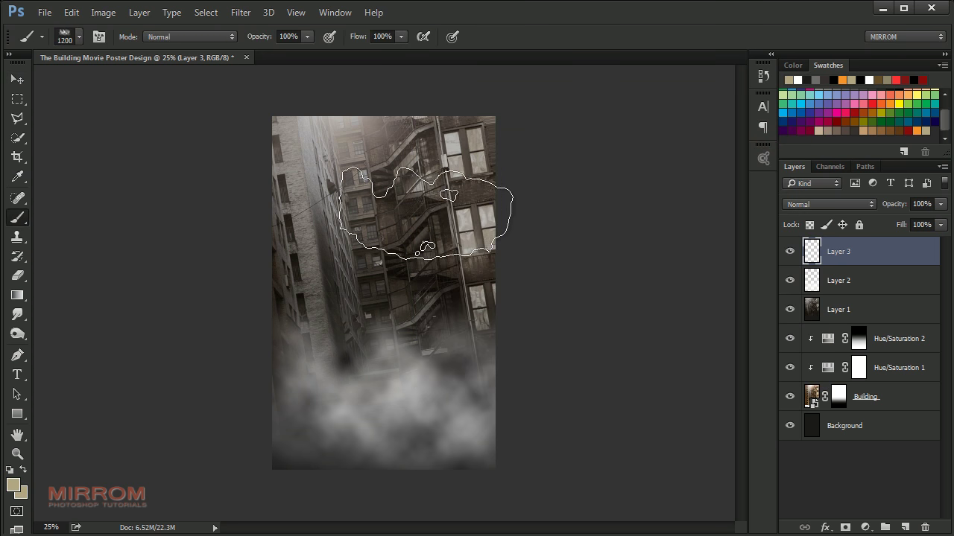
pyautogui.rightClick(380, 218)
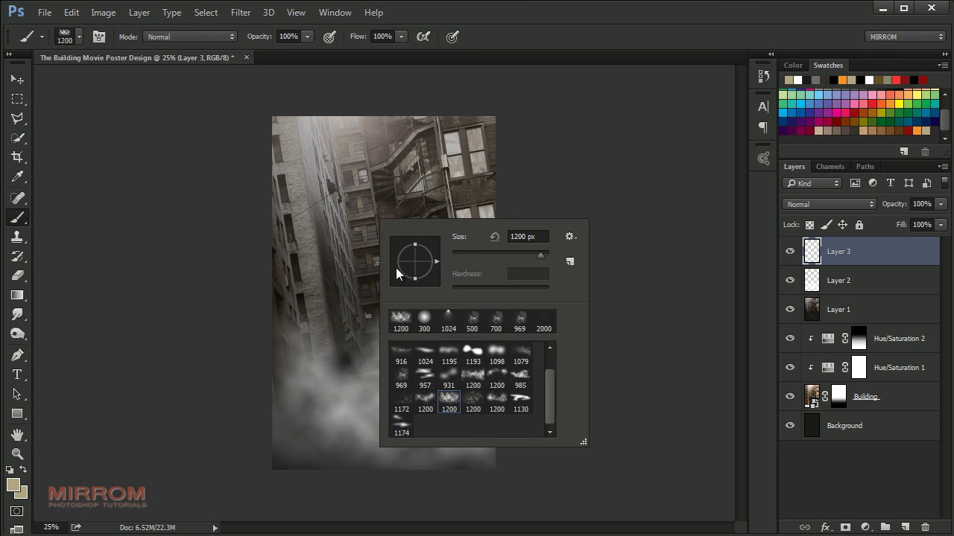
pyautogui.click(401, 376)
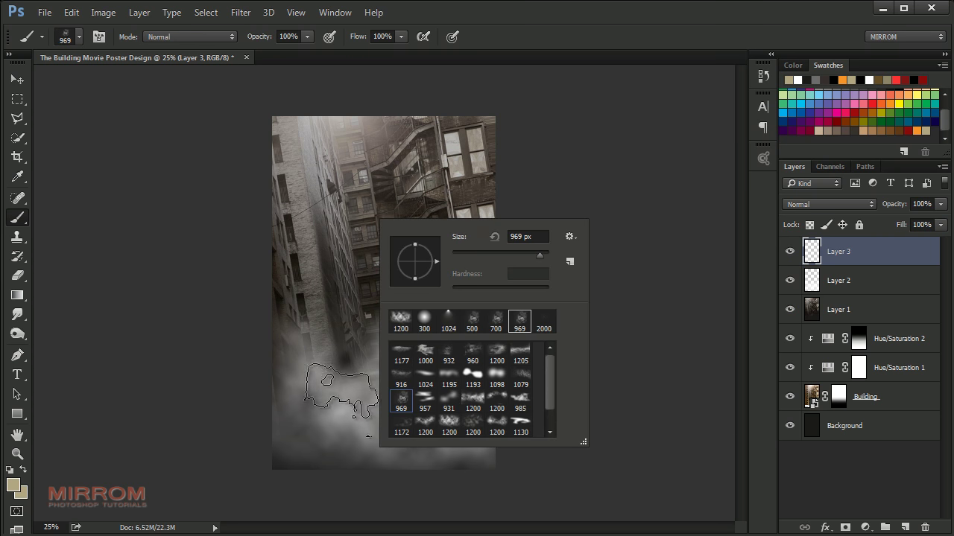
pyautogui.click(324, 328)
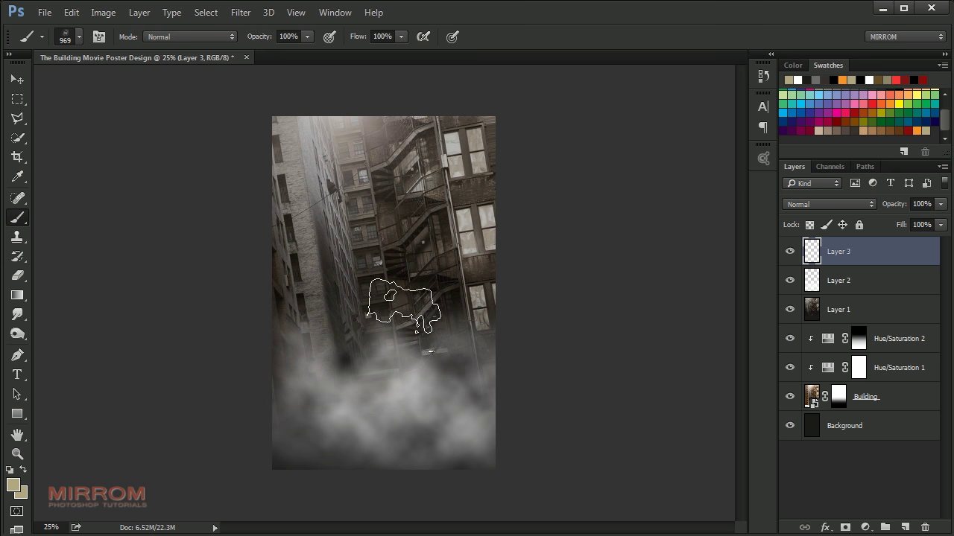
pyautogui.press(']')
pyautogui.press(']')
pyautogui.press(']')
pyautogui.press('[')
pyautogui.moveTo(570, 347)
pyautogui.mouseDown()
pyautogui.moveTo(393, 276)
pyautogui.moveTo(415, 294)
pyautogui.moveTo(410, 393)
pyautogui.mouseUp()
# Step: Reduce the brush to 1000 px and add another empty layer for more fog
pyautogui.rightClick(423, 267)
pyautogui.press('[')
pyautogui.press('[')
pyautogui.press('[')
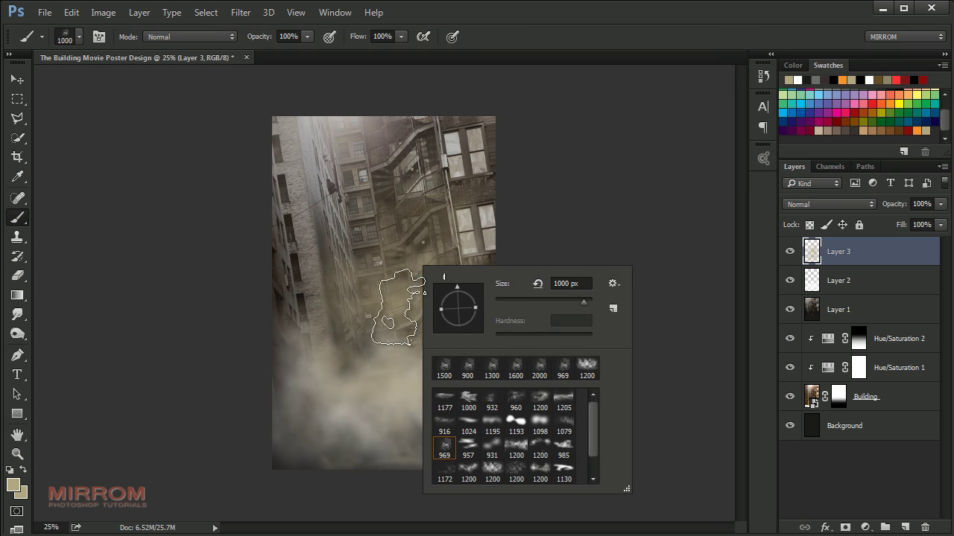
pyautogui.press('Escape')
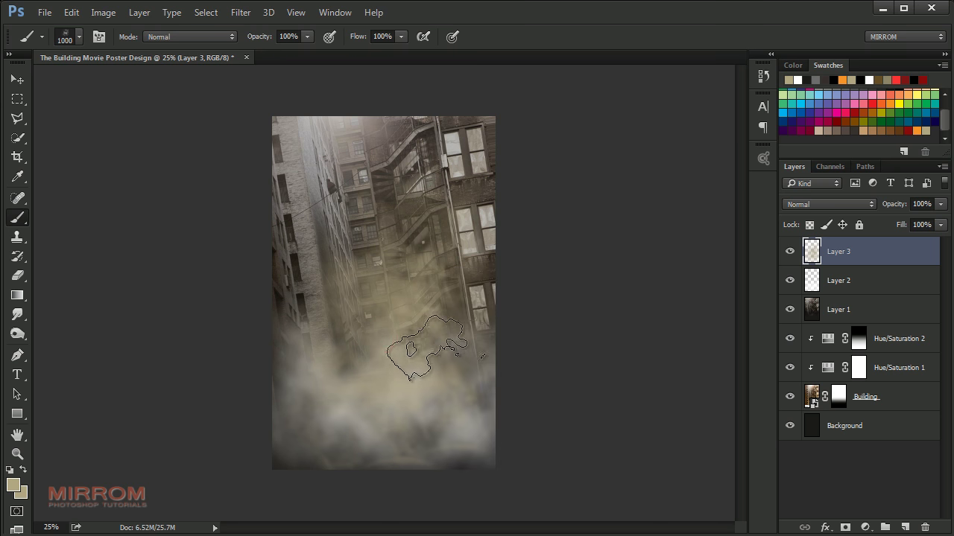
pyautogui.press('v')
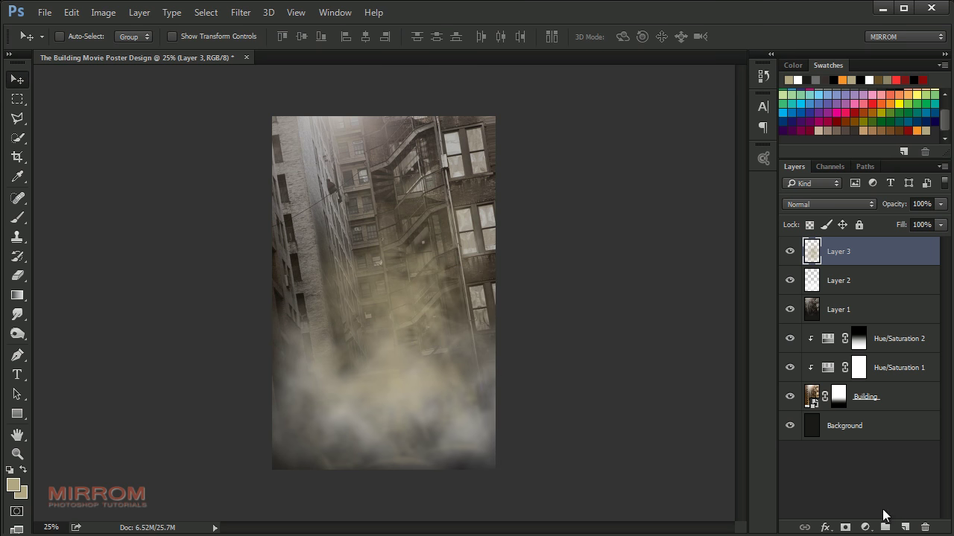
pyautogui.click(905, 527)
# Step: Set the foreground to near-white and choose a cloud-shaped brush
pyautogui.press('b')
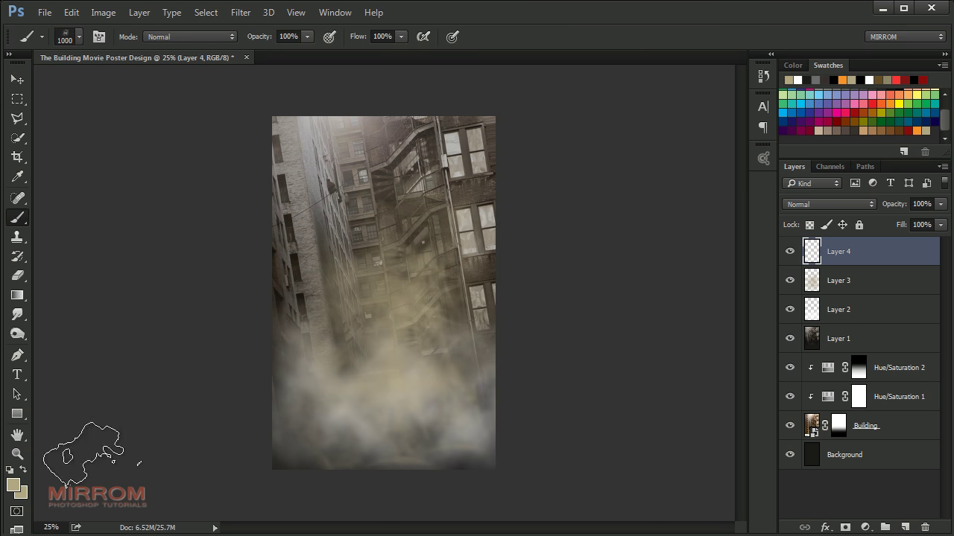
pyautogui.click(12, 485)
pyautogui.click(429, 157)
pyautogui.moveTo(428, 157); pyautogui.dragTo(421, 130)
pyautogui.press('Return')
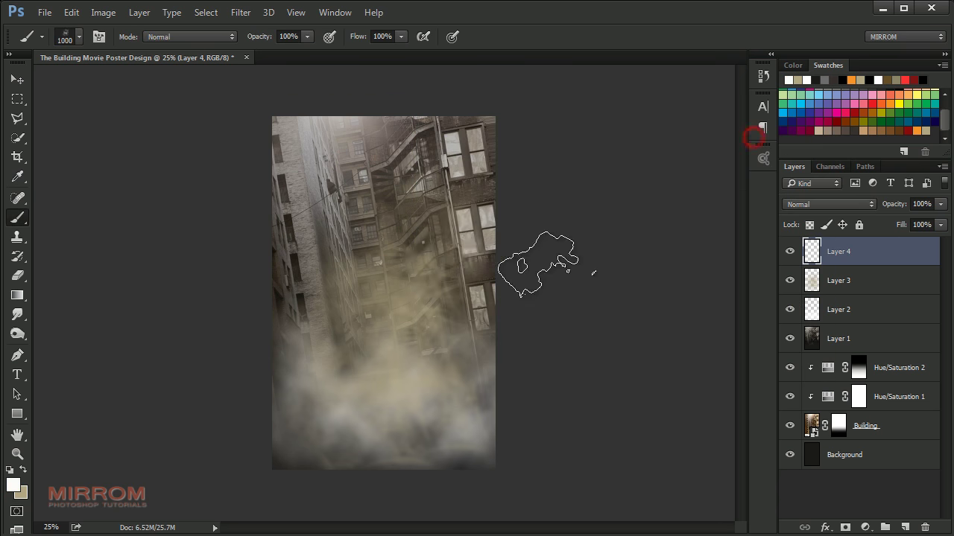
pyautogui.rightClick(417, 263)
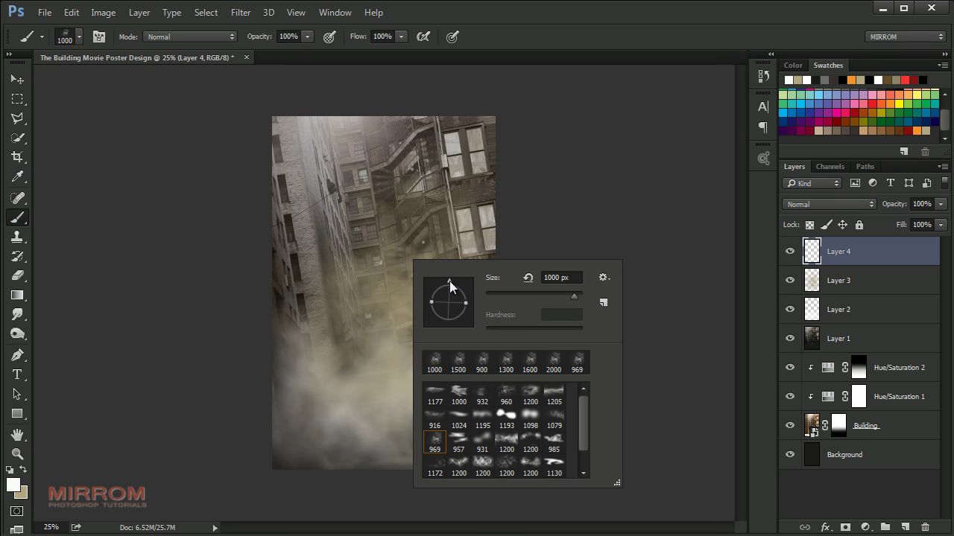
pyautogui.click(432, 364)
# Step: Paint white fog across the alley on Layer 4 and lower its opacity to 65%
pyautogui.moveTo(335, 357); pyautogui.dragTo(412, 339)
pyautogui.hotkey('ctrl', 'z')
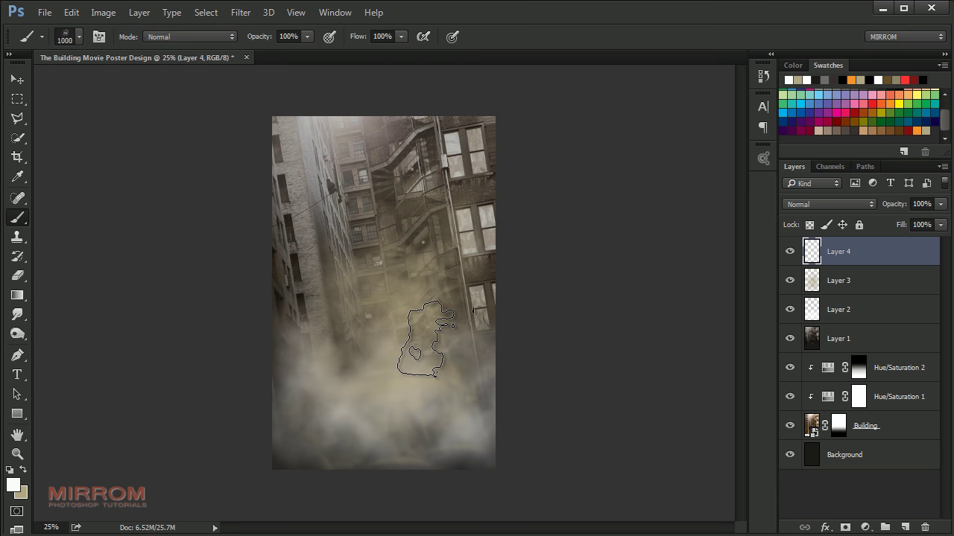
pyautogui.press(']')
pyautogui.press(']')
pyautogui.press(']')
pyautogui.press(']')
pyautogui.press(']')
pyautogui.press(']')
pyautogui.press(']')
pyautogui.press('[')
pyautogui.press('[')
pyautogui.click(432, 313)
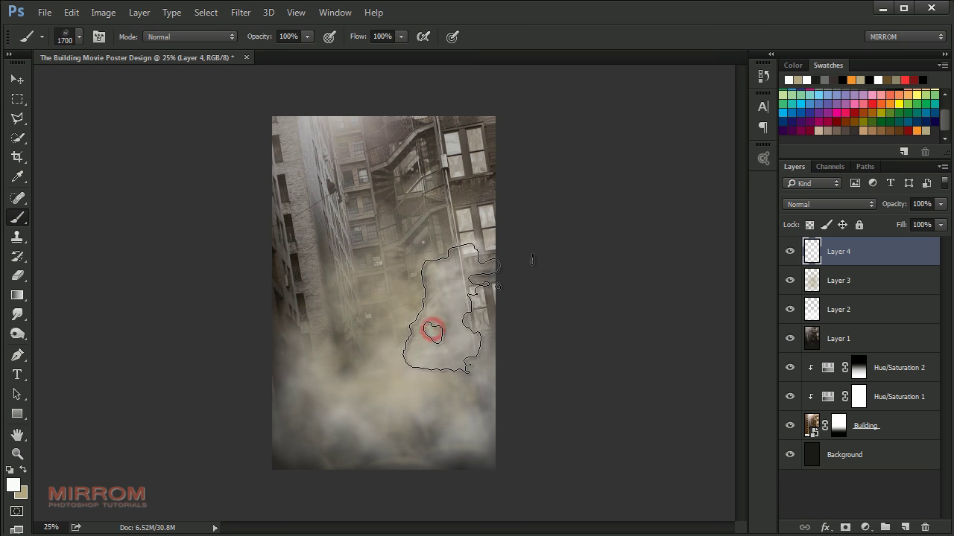
pyautogui.moveTo(383, 341); pyautogui.dragTo(515, 365)
pyautogui.rightClick(469, 365)
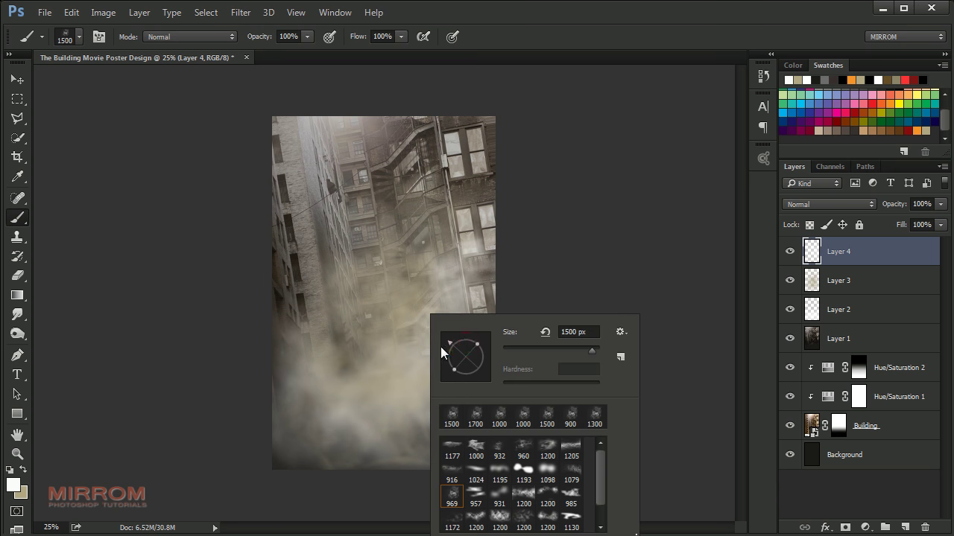
pyautogui.click(393, 370)
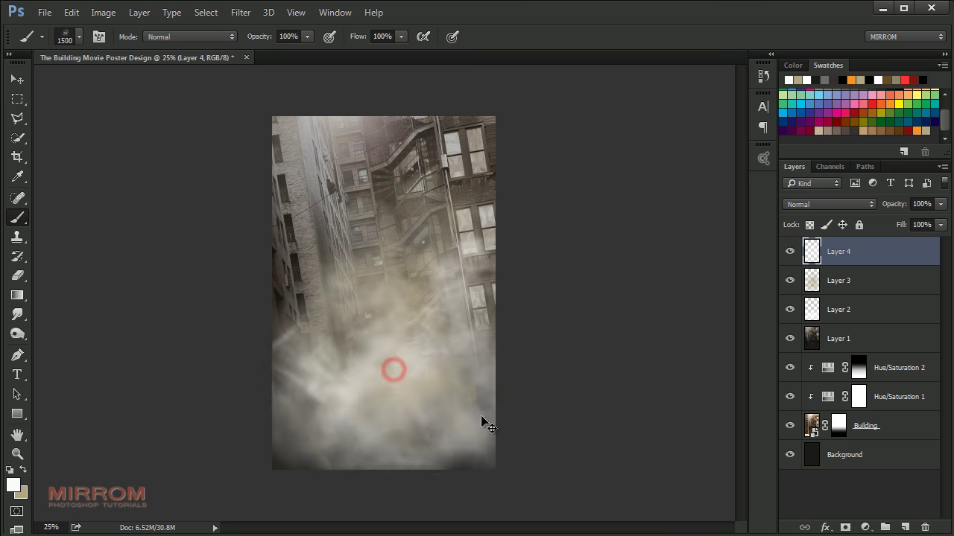
pyautogui.hotkey('ctrl', 'z')
pyautogui.press('[')
pyautogui.press('[')
pyautogui.press('[')
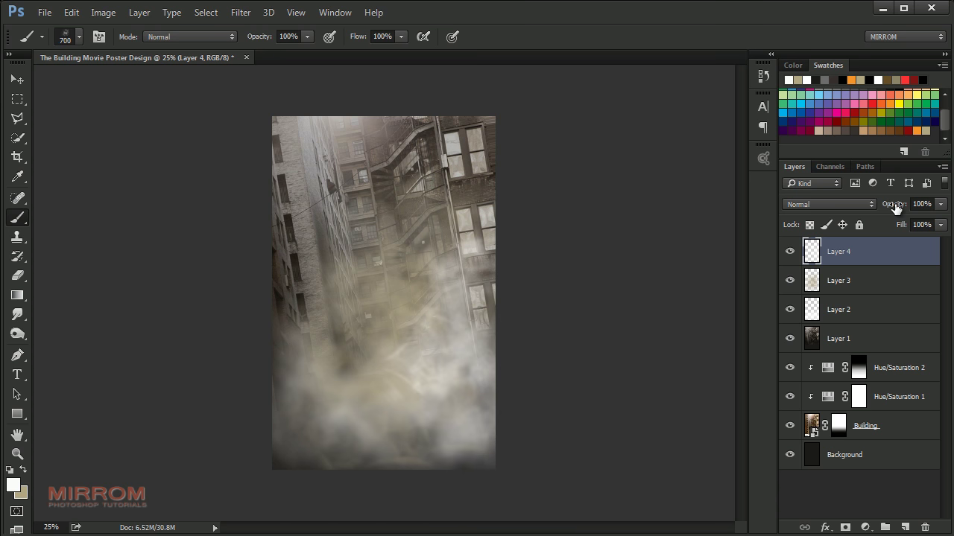
pyautogui.moveTo(882, 208); pyautogui.dragTo(879, 209)
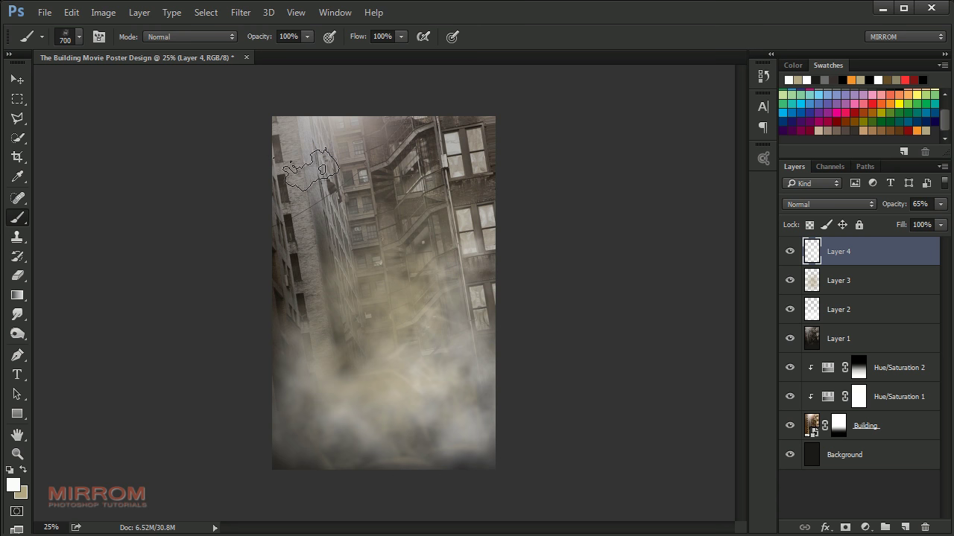
# Step: Group fog Layers 2–4 into a group named Fog
pyautogui.press('v')
pyautogui.doubleClick(790, 252)
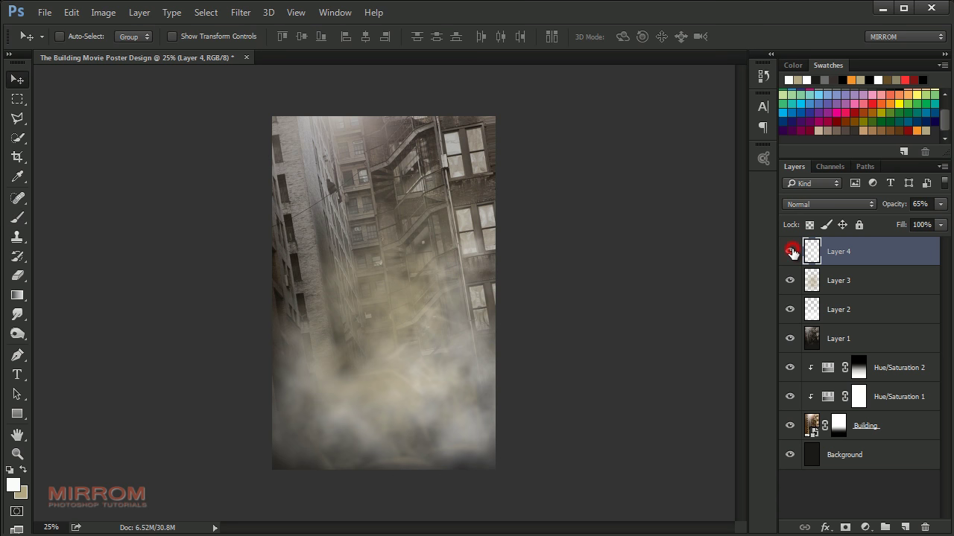
pyautogui.keyDown('shift'); pyautogui.click(850, 309); pyautogui.keyUp('shift')
pyautogui.hotkey('ctrl', 'g')
pyautogui.doubleClick(840, 246)
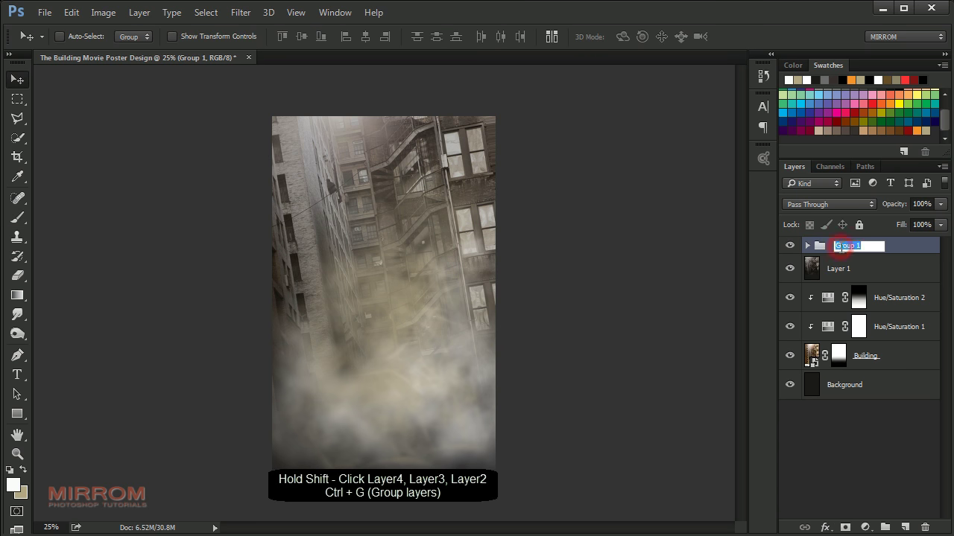
pyautogui.write('Fog')
pyautogui.press('Return')
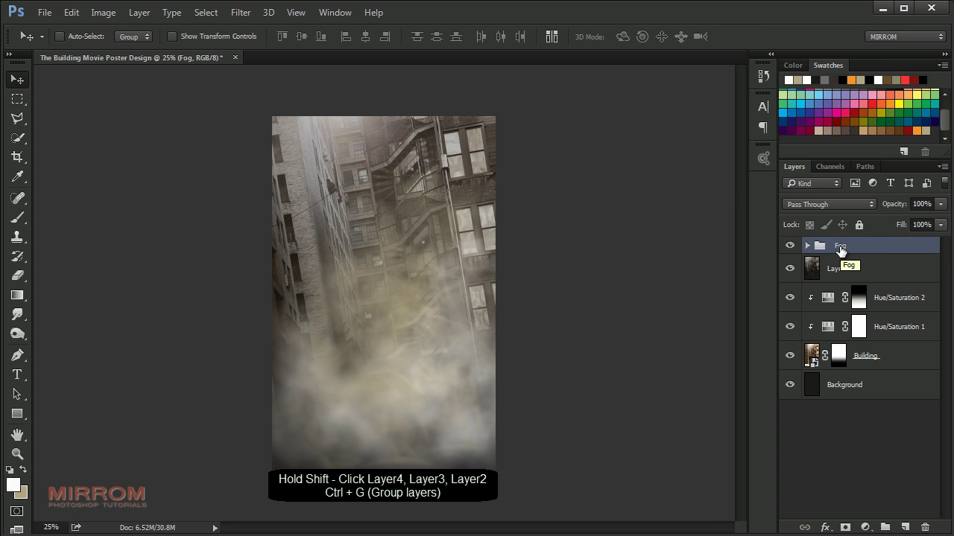
pyautogui.click(790, 246)
# Step: Add a Levels 1 adjustment layer with input levels 41 / 0.71 / 255 and output 25–255
pyautogui.click(865, 527)
pyautogui.click(897, 274)
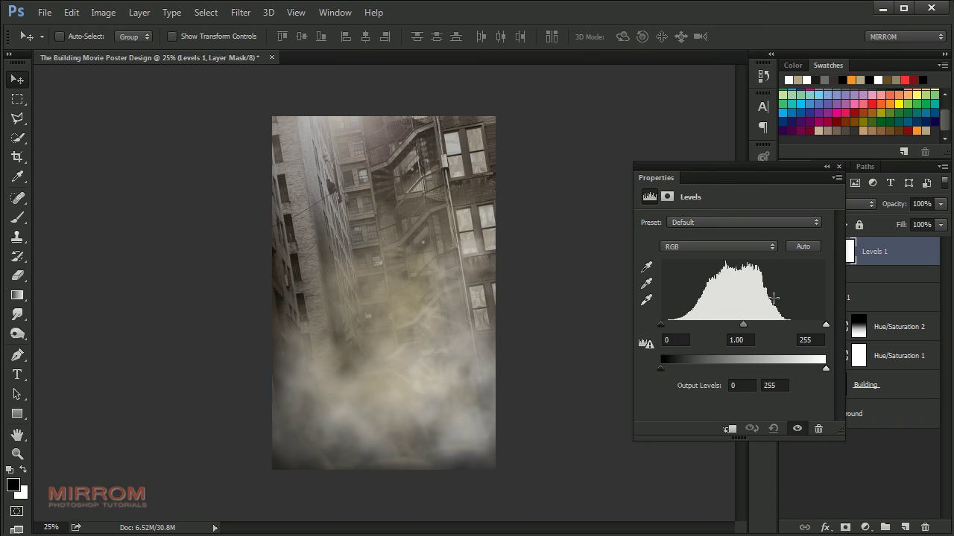
pyautogui.moveTo(668, 329); pyautogui.dragTo(686, 330)
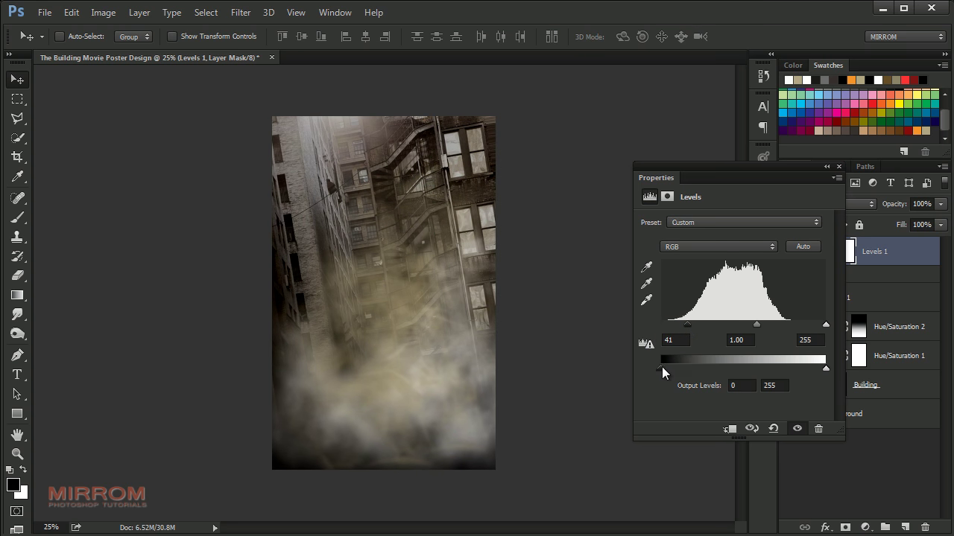
pyautogui.moveTo(662, 369); pyautogui.dragTo(670, 368)
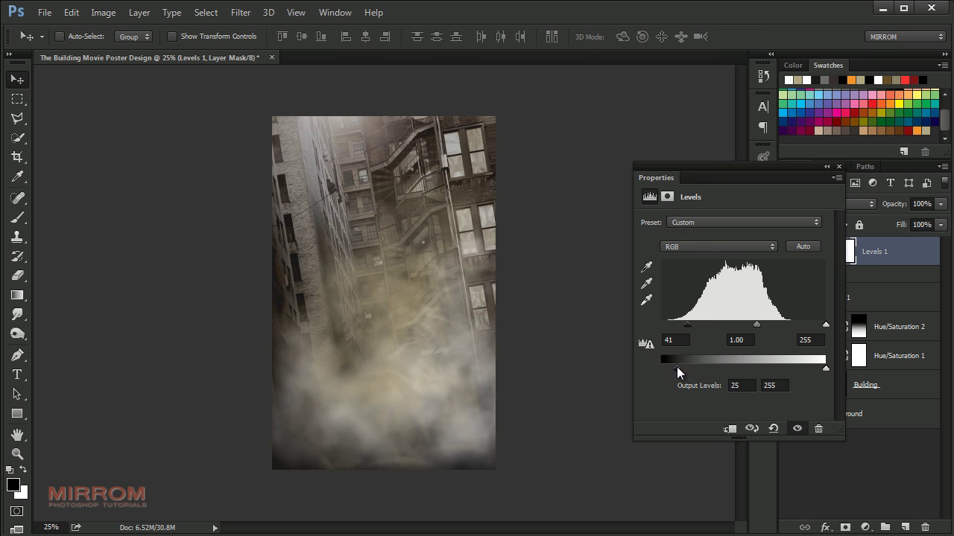
pyautogui.moveTo(756, 325); pyautogui.dragTo(763, 328)
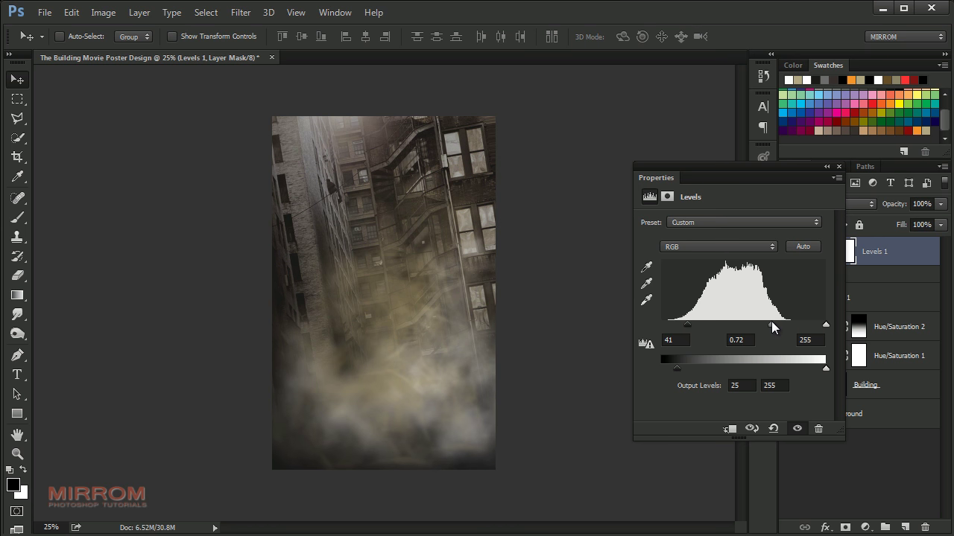
pyautogui.click(746, 339)
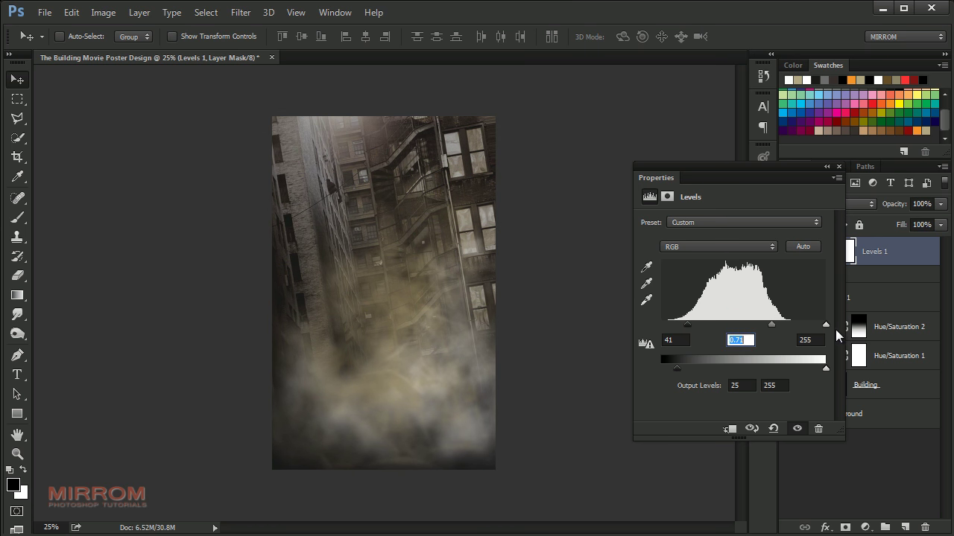
pyautogui.click(838, 167)
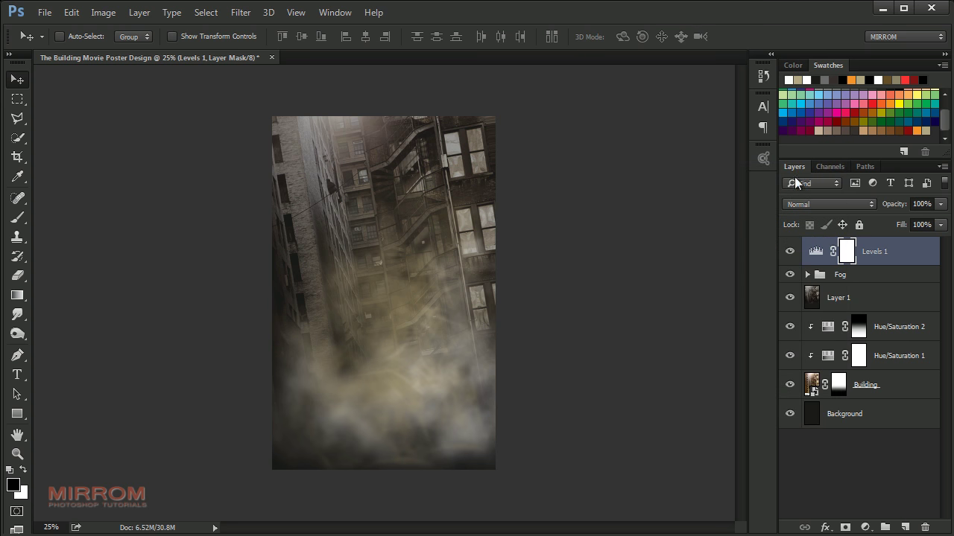
pyautogui.click(790, 251)
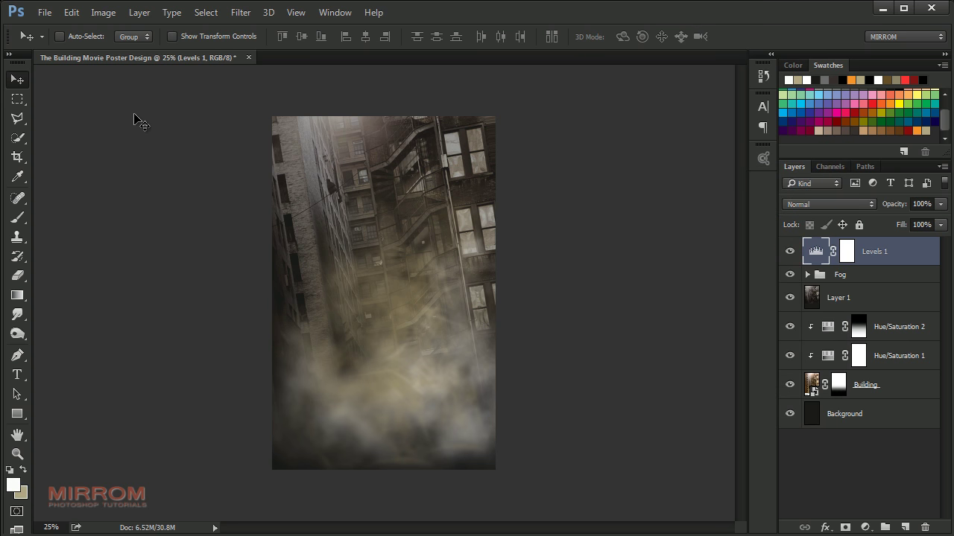
# Step: Open the model photo cod_stock_g_3_by_coswisemagazine-da2xa23.jpg
pyautogui.hotkey('ctrl', '0')
pyautogui.click(44, 12)
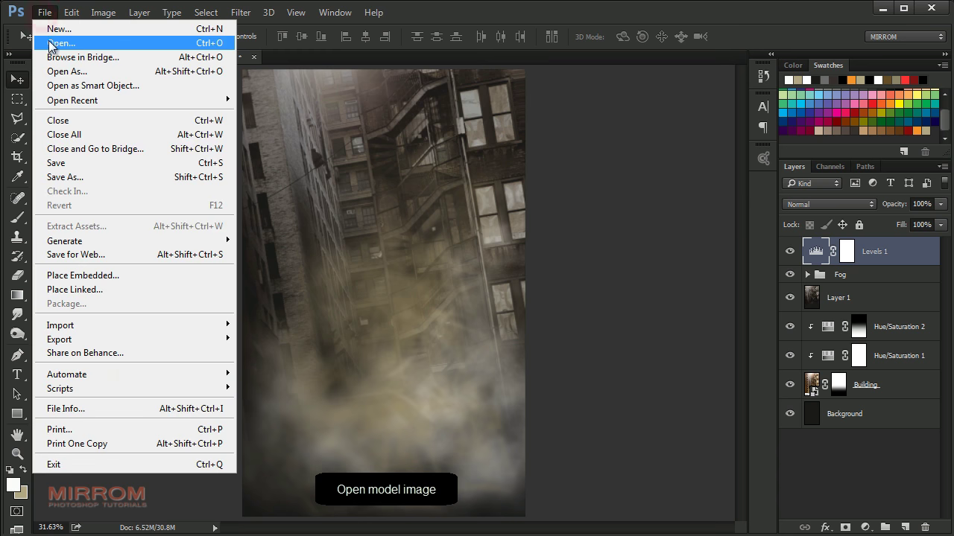
pyautogui.click(34, 40)
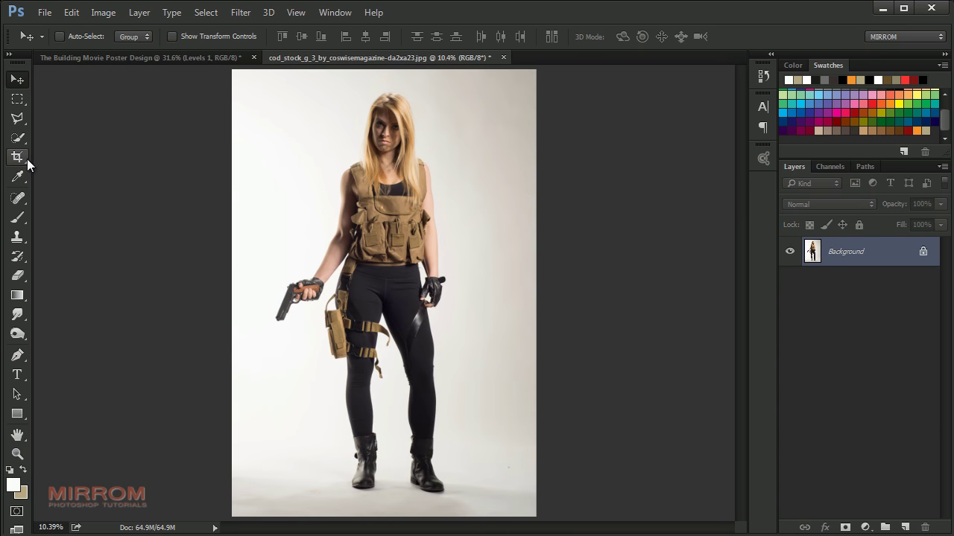
# Step: Crop the photo above the knees, trimming both sides and the top
pyautogui.click(25, 159)
pyautogui.moveTo(384, 516); pyautogui.dragTo(385, 441)
pyautogui.moveTo(534, 293); pyautogui.dragTo(483, 297)
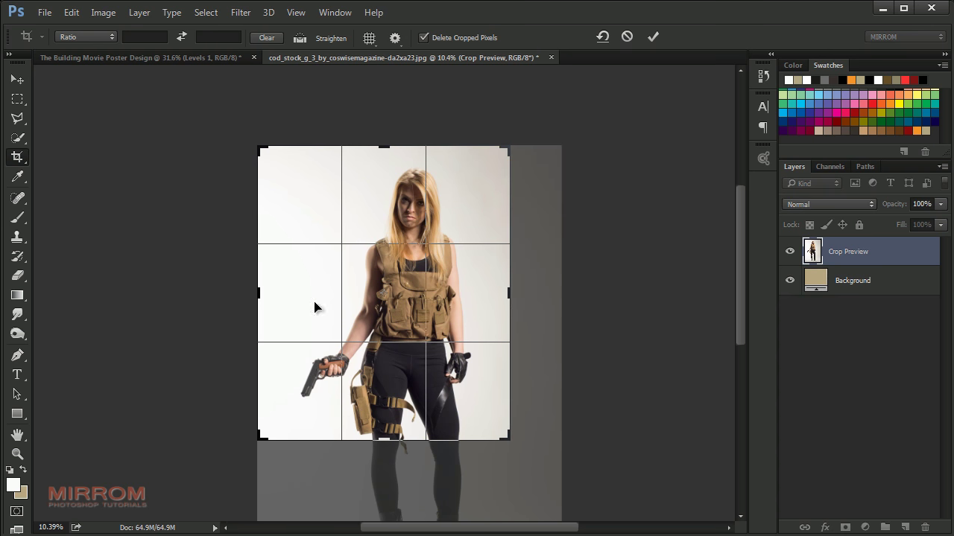
pyautogui.moveTo(258, 293); pyautogui.dragTo(289, 292)
pyautogui.moveTo(384, 146); pyautogui.dragTo(383, 163)
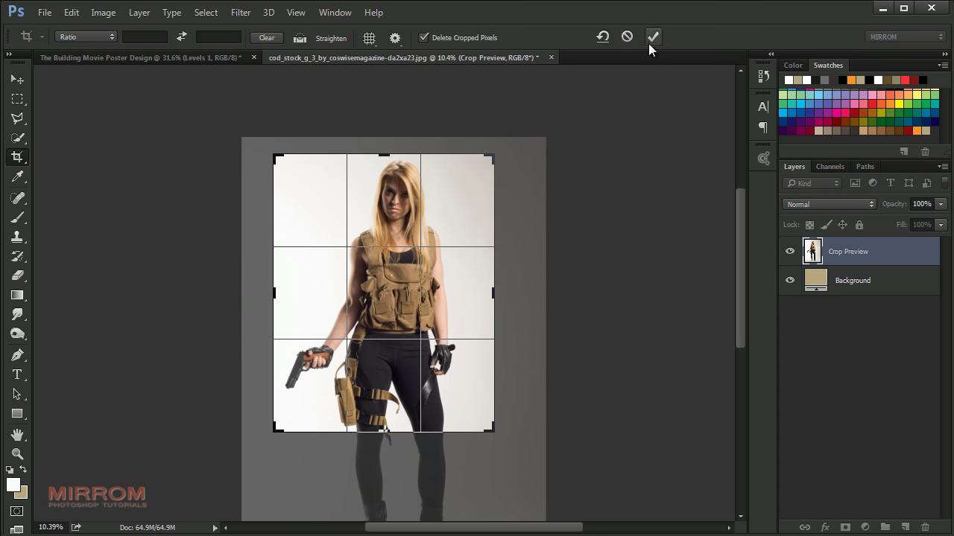
pyautogui.click(652, 37)
# Step: Fit the cropped photo in the window and start a Select > Color Range selection
pyautogui.press('v')
pyautogui.hotkey('ctrl', '0')
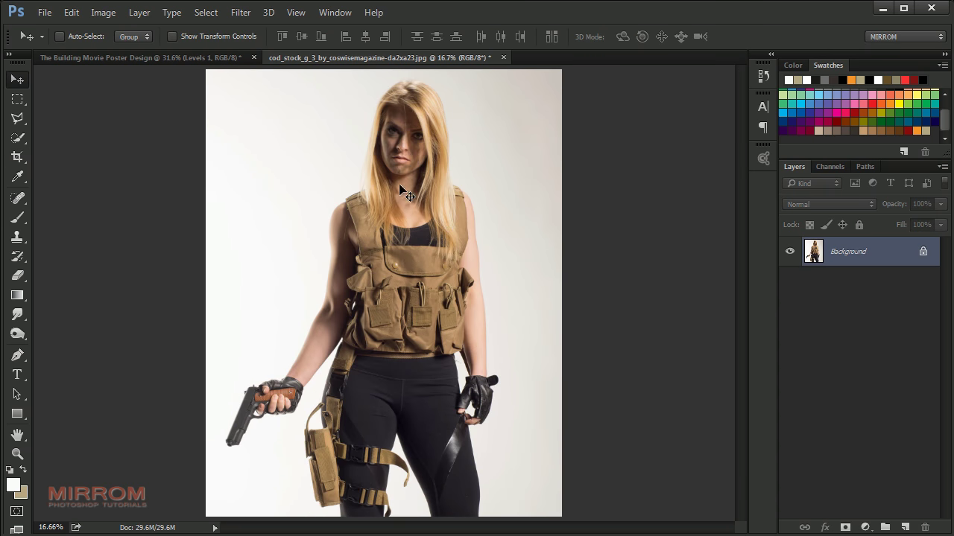
pyautogui.click(205, 13)
pyautogui.click(282, 154)
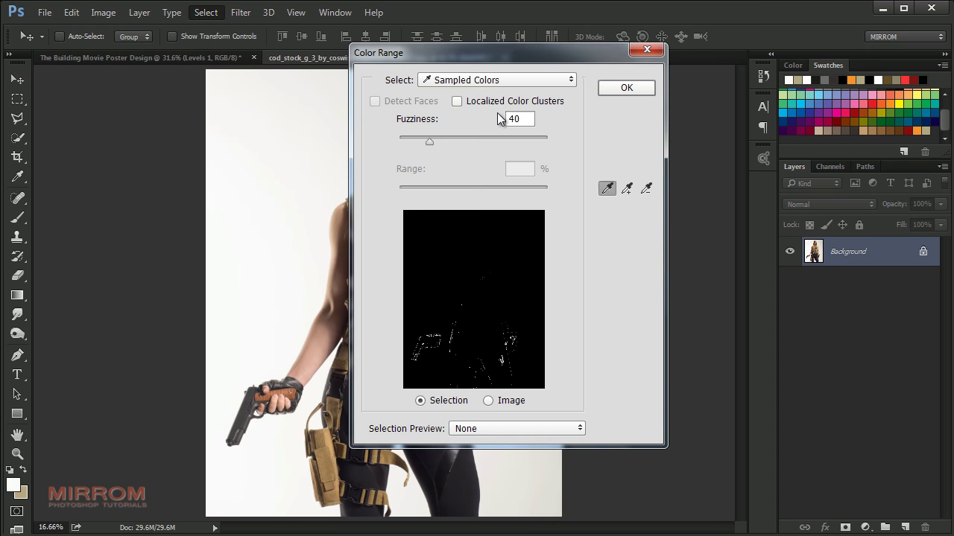
# Step: Sample the white and grey backdrop in Color Range with lower Fuzziness and accept it
pyautogui.moveTo(491, 55); pyautogui.dragTo(650, 56)
pyautogui.click(785, 188)
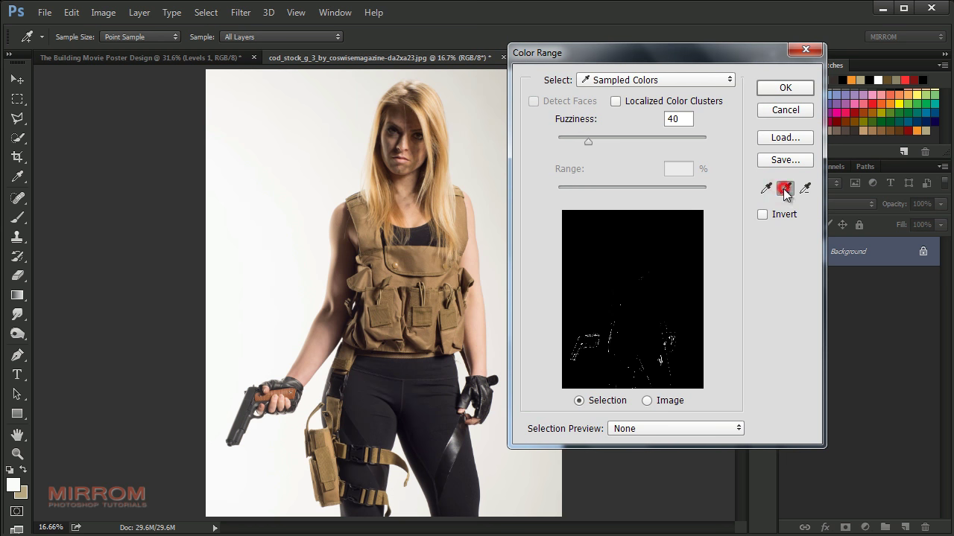
pyautogui.click(489, 158)
pyautogui.click(342, 114)
pyautogui.click(253, 262)
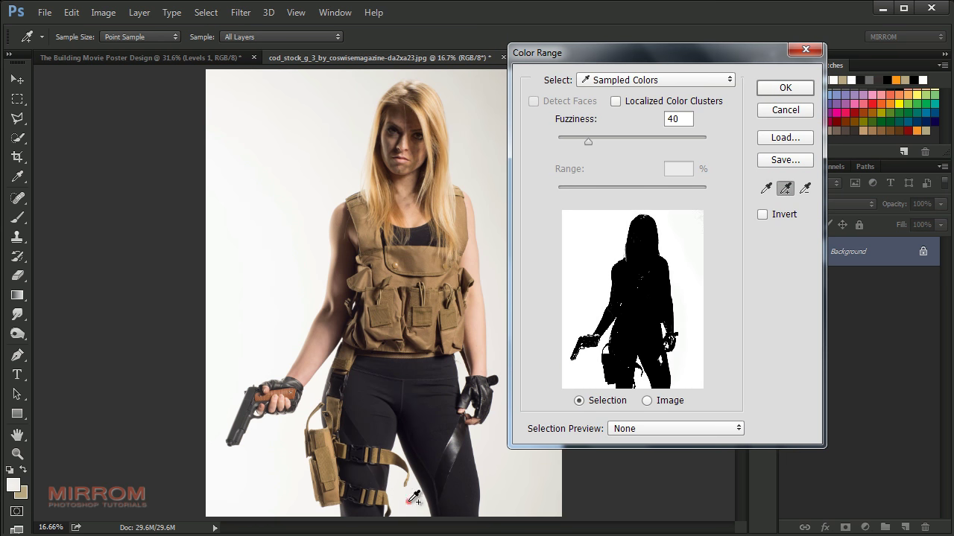
pyautogui.moveTo(589, 141); pyautogui.dragTo(561, 141)
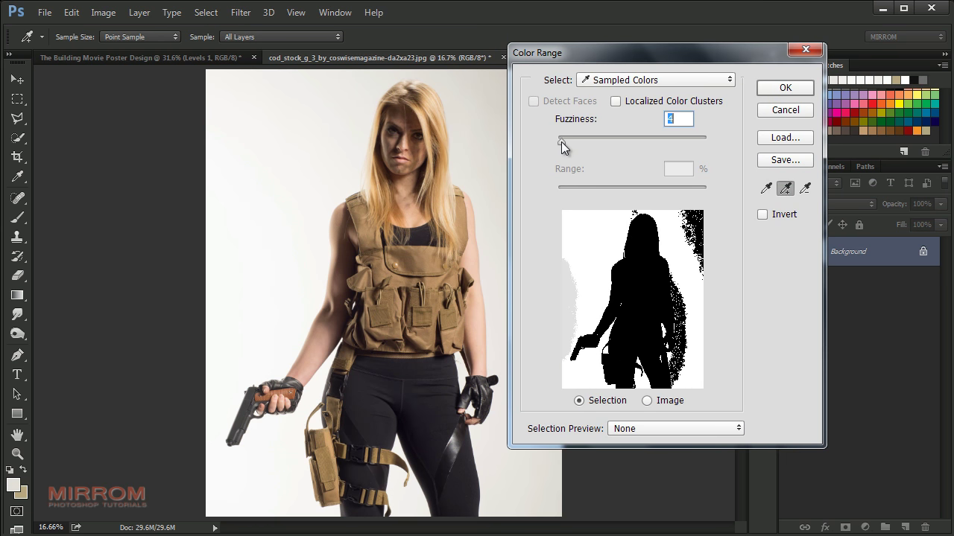
pyautogui.click(220, 286)
pyautogui.click(218, 415)
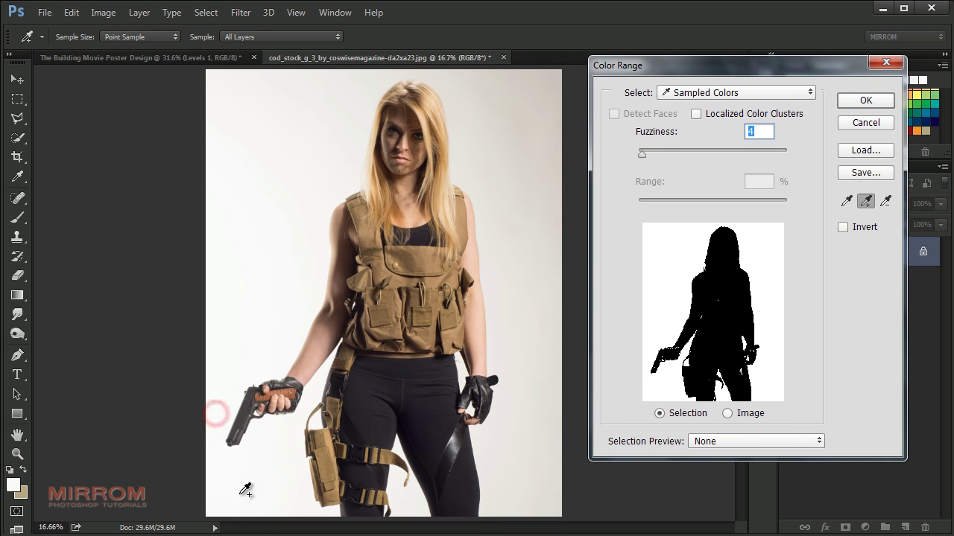
pyautogui.click(281, 500)
pyautogui.click(284, 450)
pyautogui.click(403, 498)
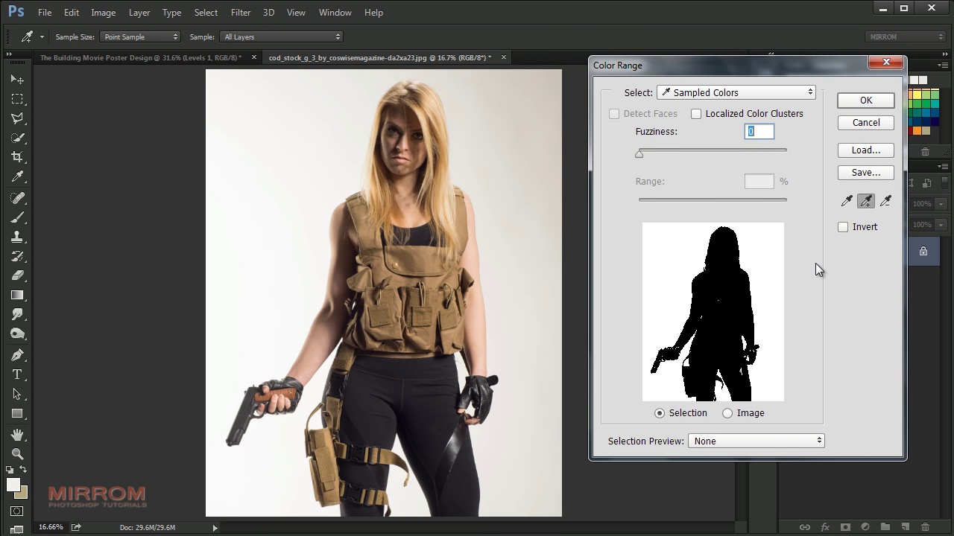
pyautogui.click(858, 102)
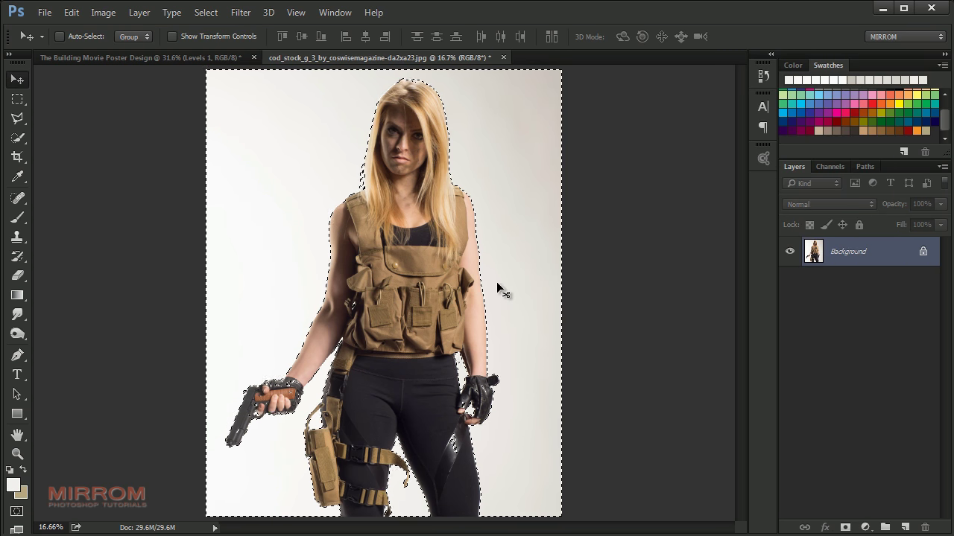
# Step: Subtract edge areas with Quick Selection, then mask the layer with the background selection
pyautogui.hotkey('ctrl', '+')
pyautogui.hotkey('ctrl', '+')
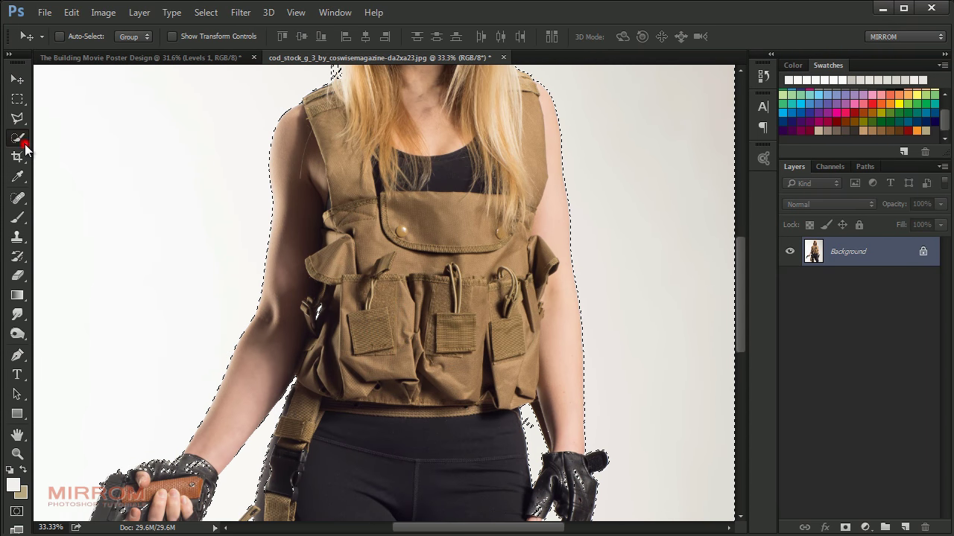
pyautogui.click(25, 143)
pyautogui.click(75, 132)
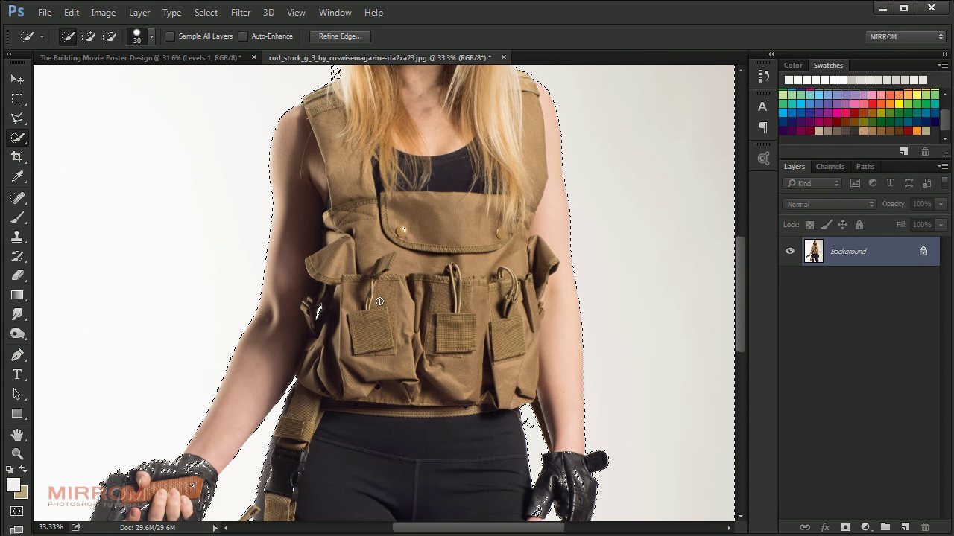
pyautogui.scroll(10, 380, 301)
pyautogui.press('alt')
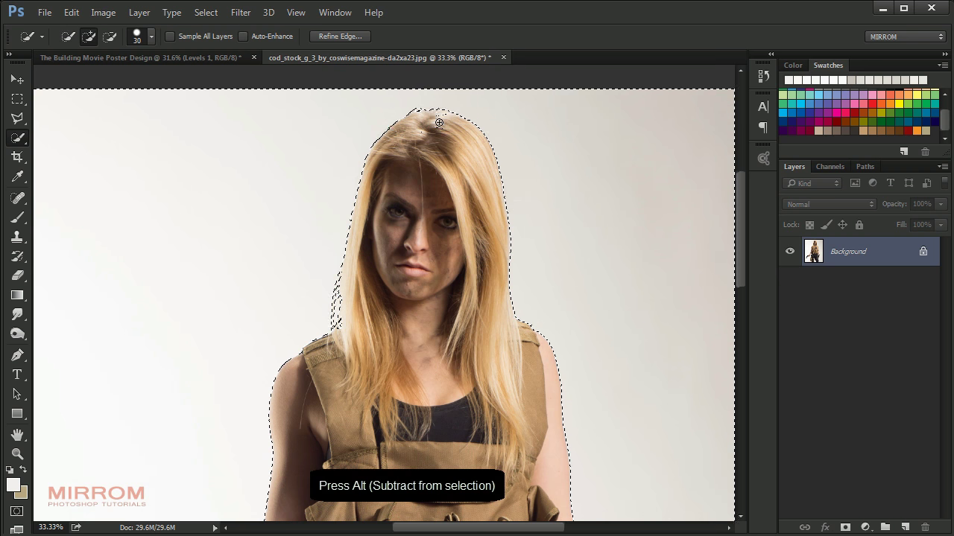
pyautogui.press('alt')
pyautogui.scroll(-5, 744, 283)
pyautogui.scroll(-2, 744, 277)
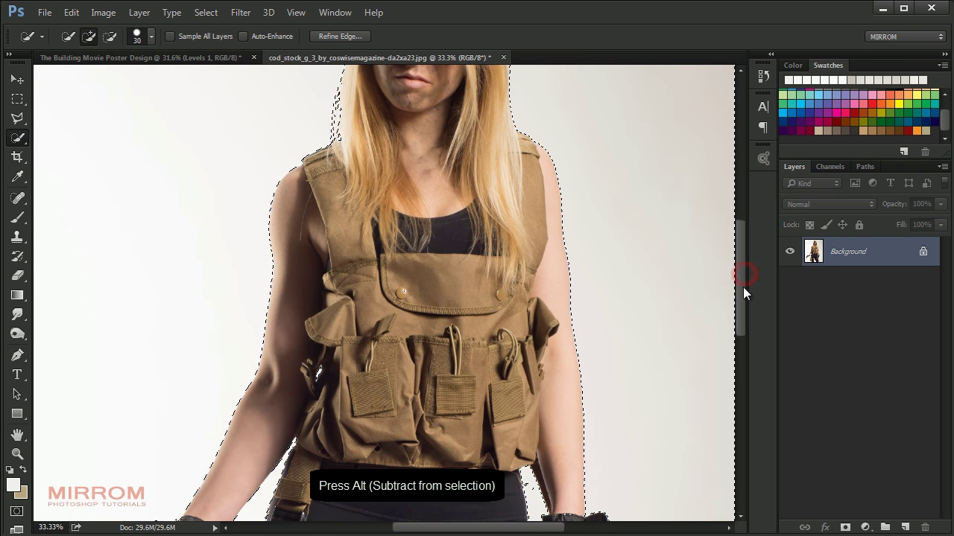
pyautogui.moveTo(743, 312); pyautogui.dragTo(738, 351)
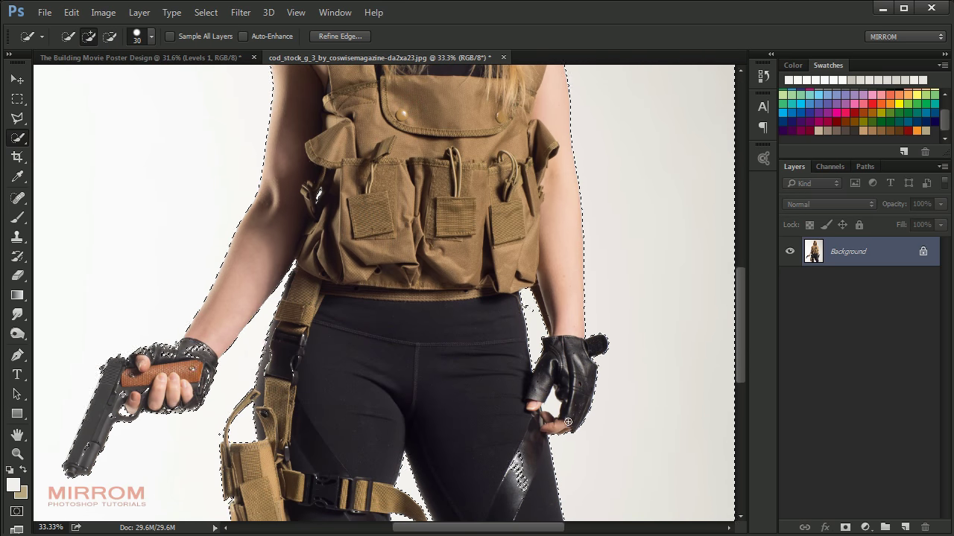
pyautogui.scroll(-2, 521, 335)
pyautogui.scroll(-2, 186, 298)
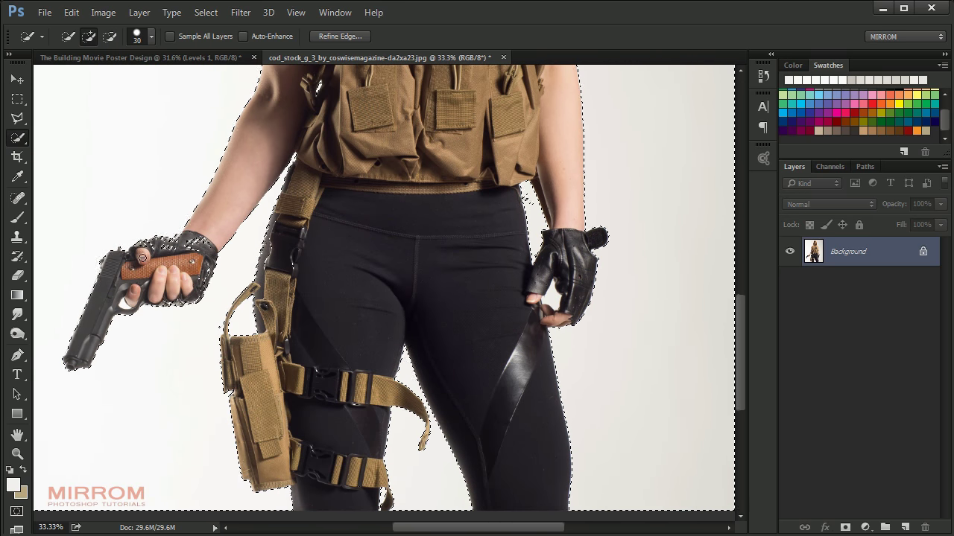
pyautogui.scroll(5, 450, 233)
pyautogui.scroll(5, 450, 232)
pyautogui.hotkey('ctrl', '0')
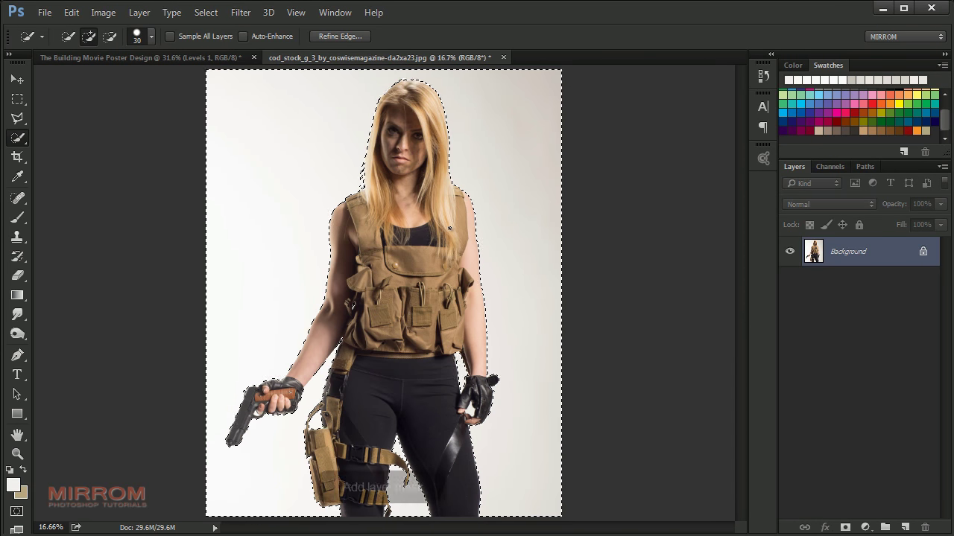
pyautogui.click(847, 527)
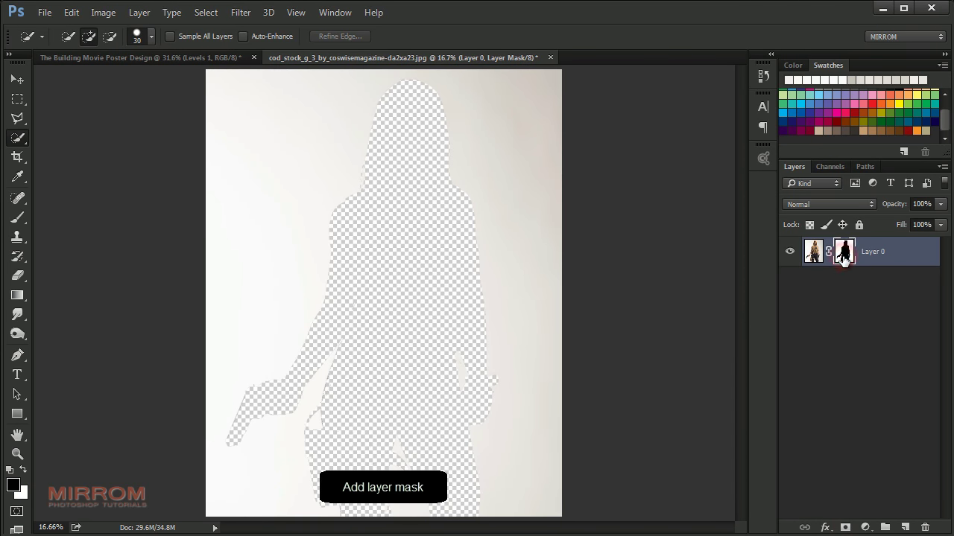
# Step: Invert the mask to reveal the woman and pick a 45 px soft brush
pyautogui.hotkey('ctrl', 'i')
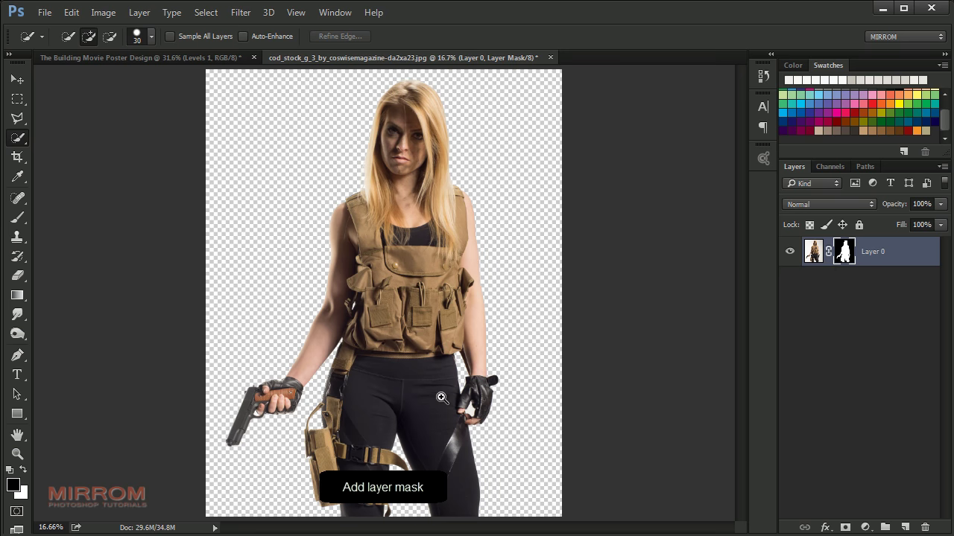
pyautogui.click(442, 398)
pyautogui.click(447, 395)
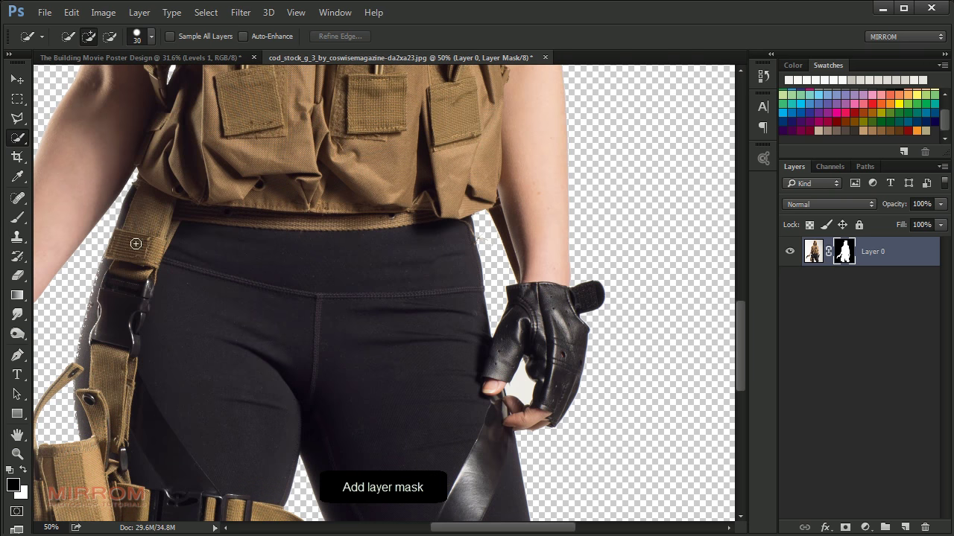
pyautogui.press('b')
pyautogui.rightClick(484, 274)
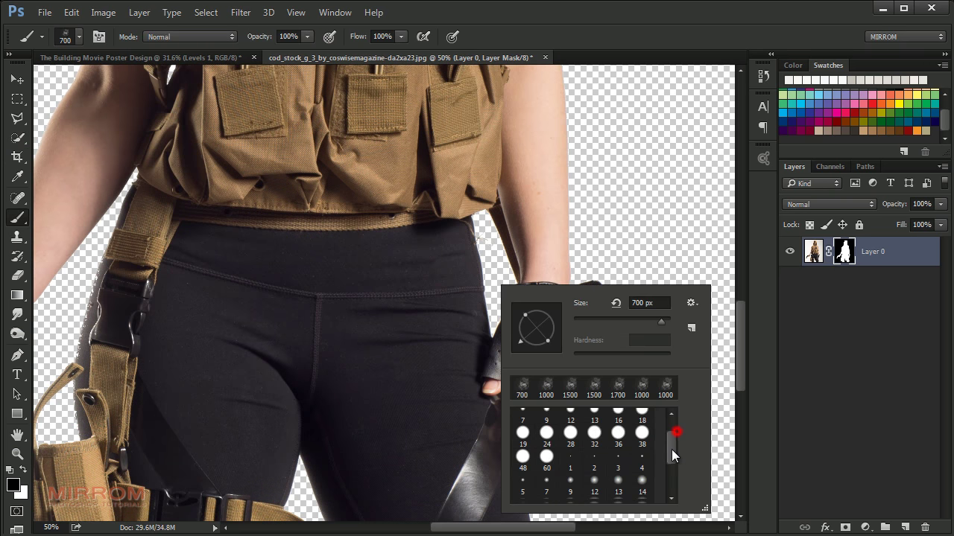
pyautogui.scroll(-3, 641, 455)
pyautogui.click(547, 467)
pyautogui.click(641, 251)
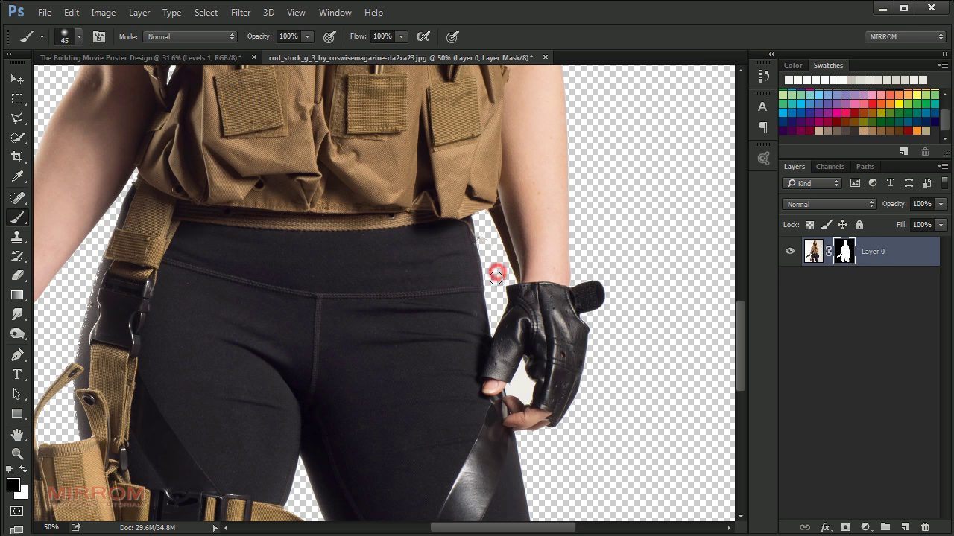
pyautogui.scroll(-2, 566, 388)
pyautogui.scroll(3, 544, 302)
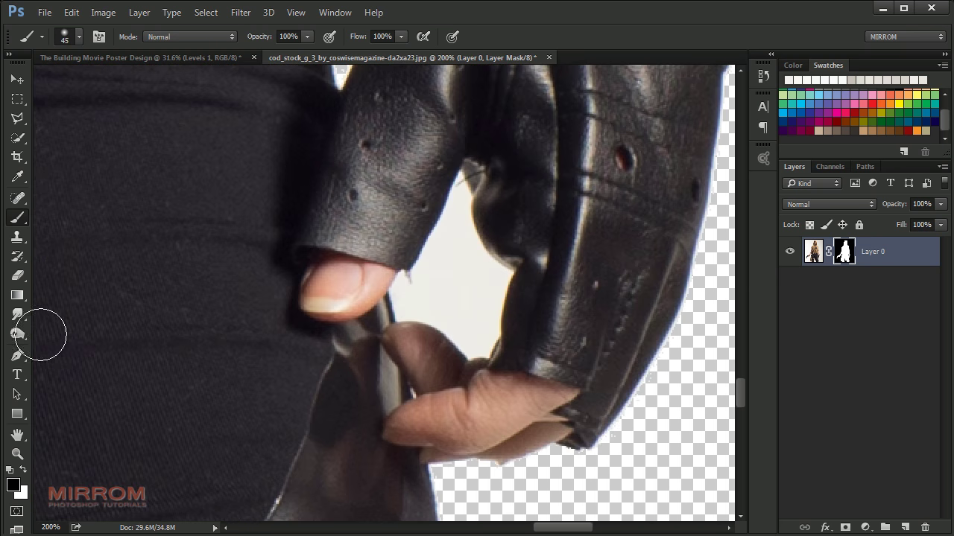
# Step: Trace the gap between glove and knife with a pen path and fill it on the mask to hide it
pyautogui.click(18, 356)
pyautogui.click(394, 328)
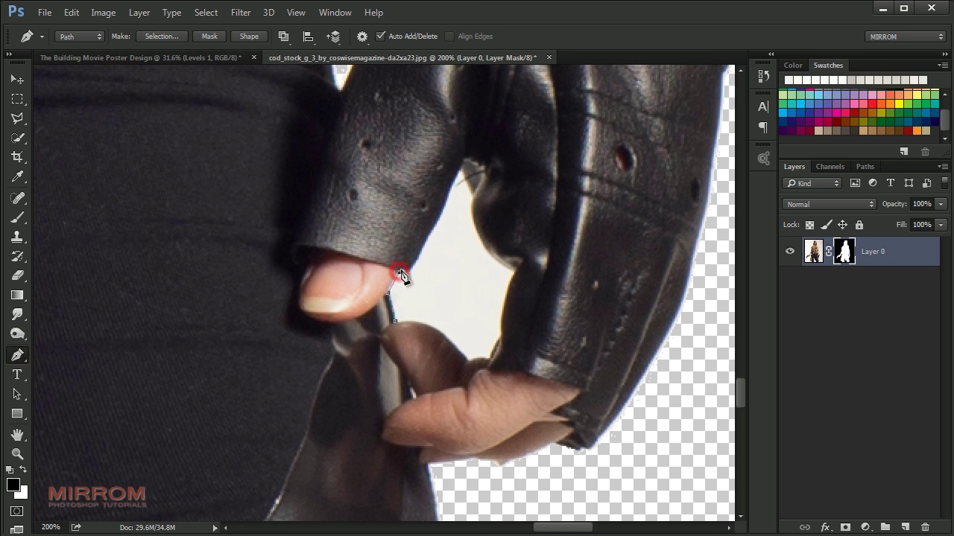
pyautogui.click(409, 268)
pyautogui.click(441, 213)
pyautogui.click(461, 167)
pyautogui.click(471, 193)
pyautogui.click(477, 229)
pyautogui.click(512, 271)
pyautogui.moveTo(498, 376); pyautogui.dragTo(501, 337)
pyautogui.click(488, 356)
pyautogui.rightClick(454, 313)
pyautogui.click(477, 228)
pyautogui.click(587, 154)
pyautogui.hotkey('alt', 'BackSpace')
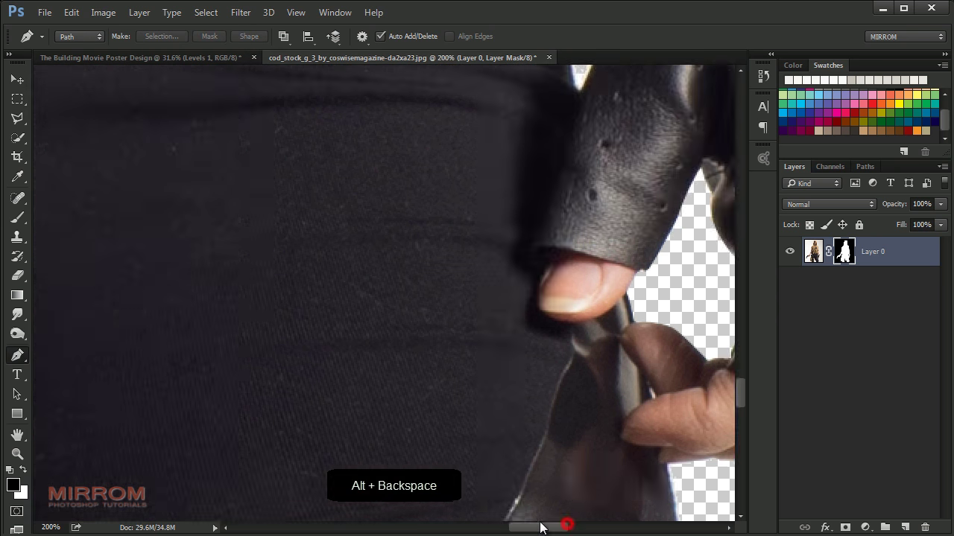
# Step: Trace the white gap inside the trigger guard with a pen path and make it a selection
pyautogui.hotkey('ctrl', '0')
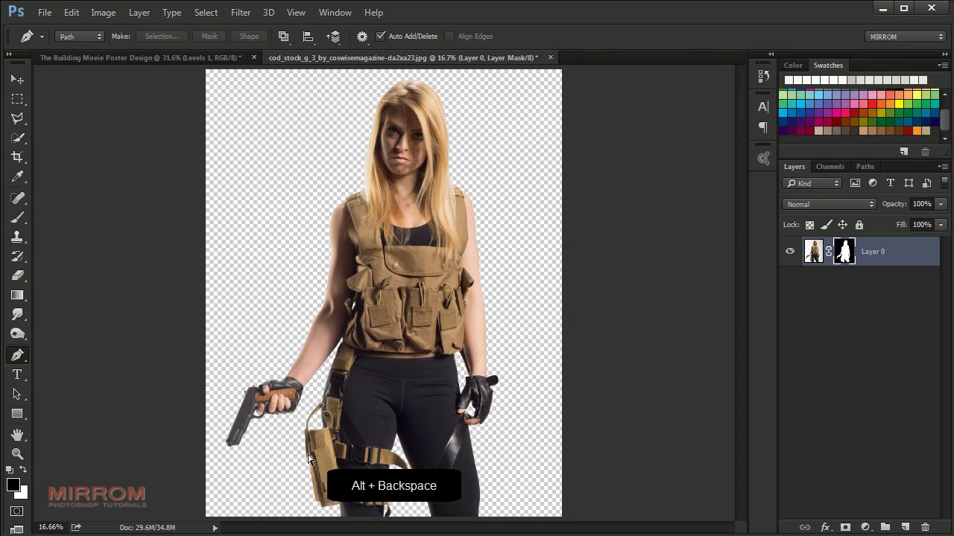
pyautogui.scroll(2, 309, 458)
pyautogui.scroll(2, 309, 458)
pyautogui.scroll(1, 309, 447)
pyautogui.scroll(1, 310, 415)
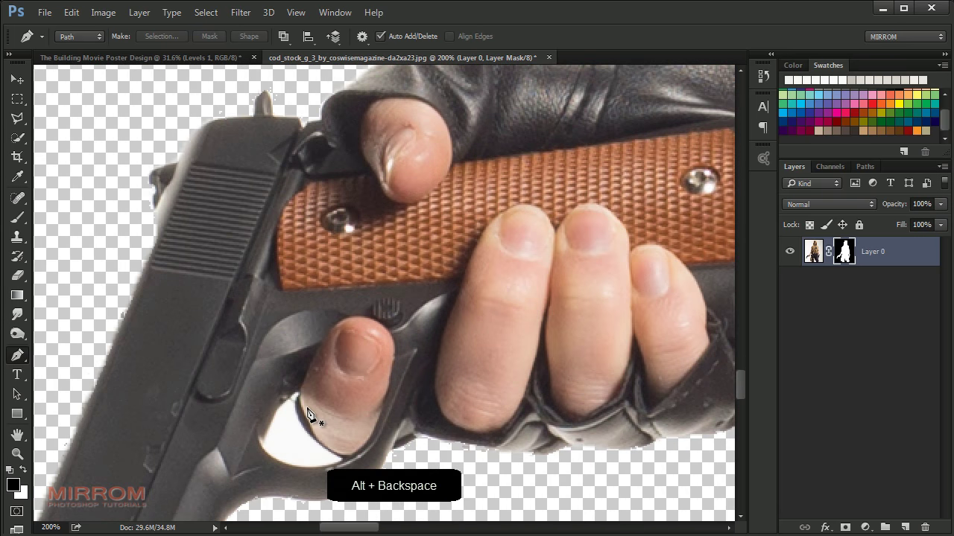
pyautogui.click(313, 438)
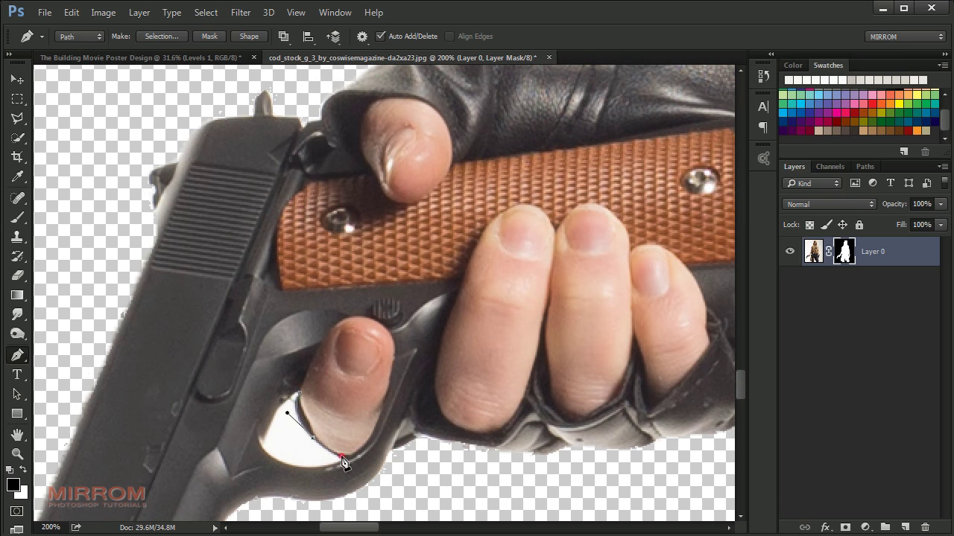
pyautogui.moveTo(278, 461); pyautogui.dragTo(242, 445)
pyautogui.rightClick(291, 421)
pyautogui.click(327, 99)
pyautogui.click(585, 159)
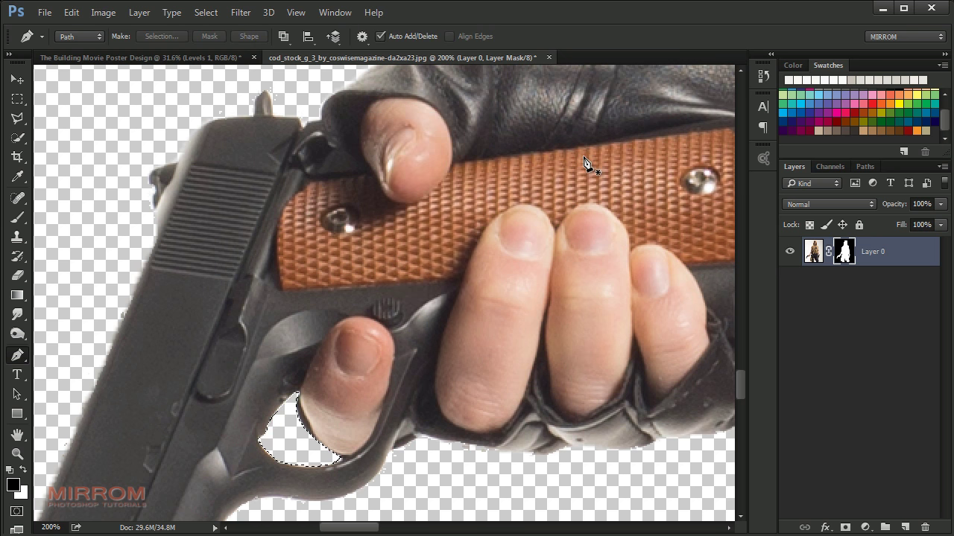
pyautogui.hotkey('ctrl', '0')
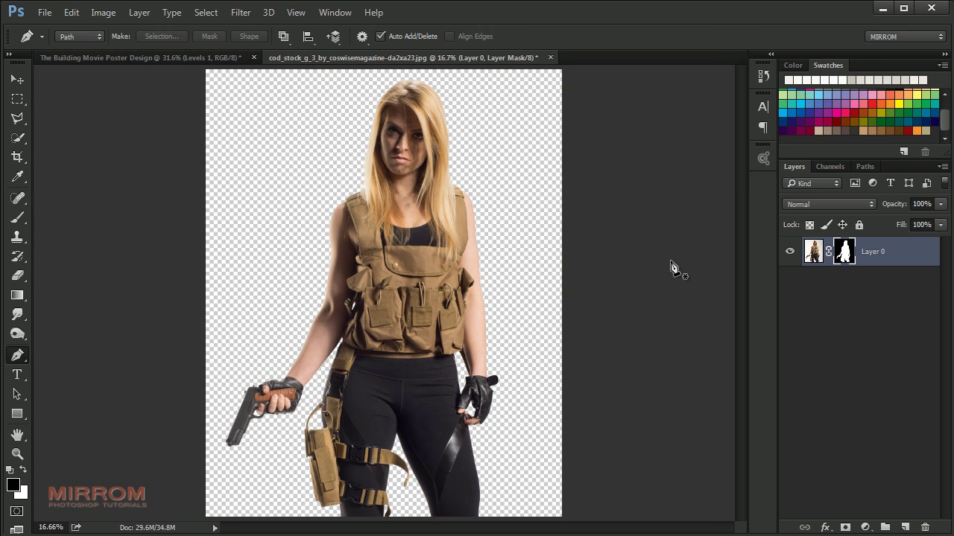
pyautogui.press('v')
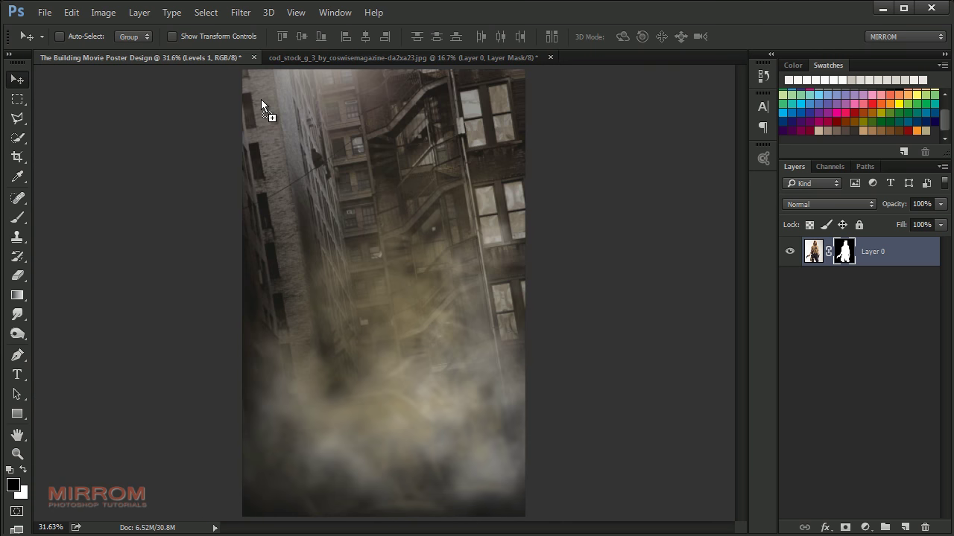
# Step: Drag the cut-out woman into the Building poster and close her photo unsaved
pyautogui.moveTo(409, 215); pyautogui.dragTo(400, 211)
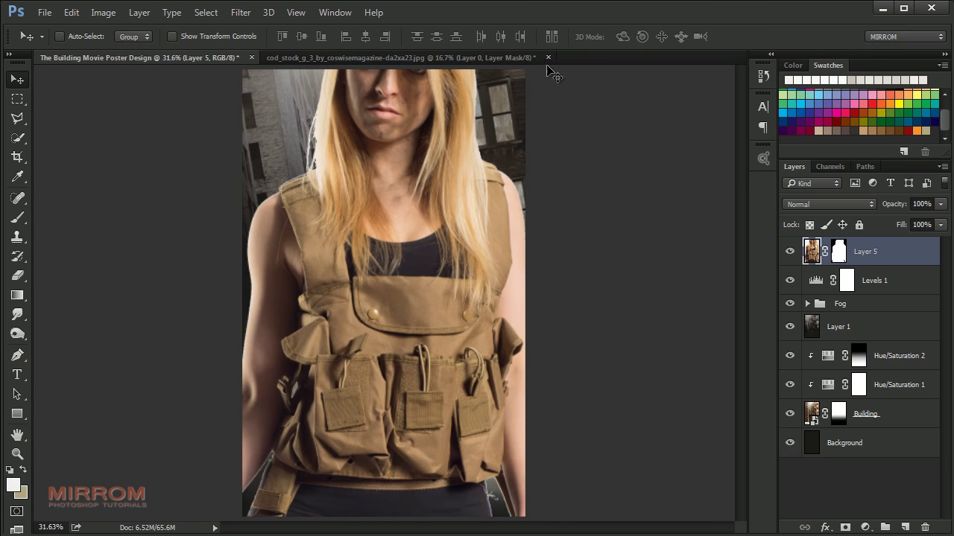
pyautogui.click(548, 57)
pyautogui.click(479, 228)
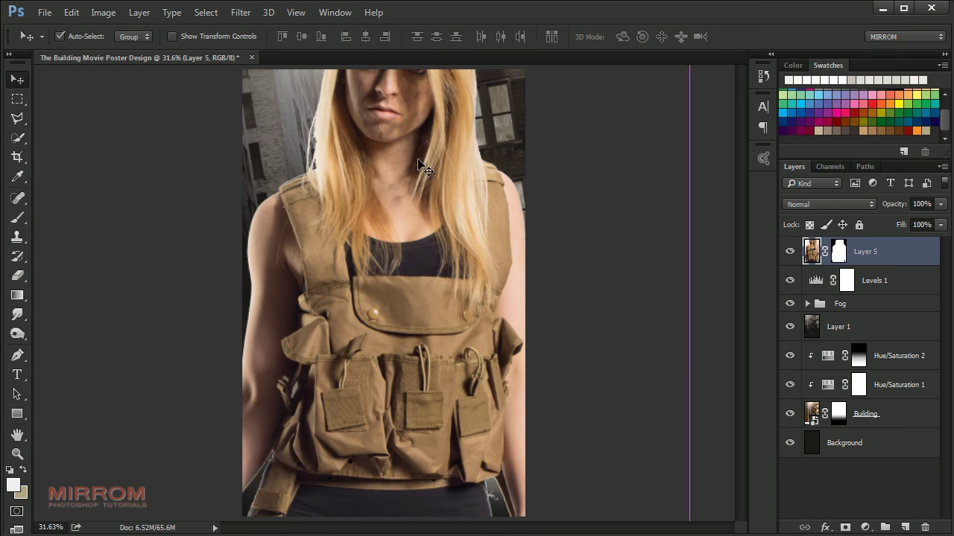
# Step: Scale the woman to 54% and position her in the alley
pyautogui.hotkey('ctrl', 't')
pyautogui.doubleClick(246, 36)
pyautogui.write('54')
pyautogui.press('Return')
pyautogui.moveTo(388, 175)
pyautogui.mouseDown()
pyautogui.moveTo(426, 168)
pyautogui.moveTo(419, 150)
pyautogui.mouseUp()
pyautogui.press('Return')
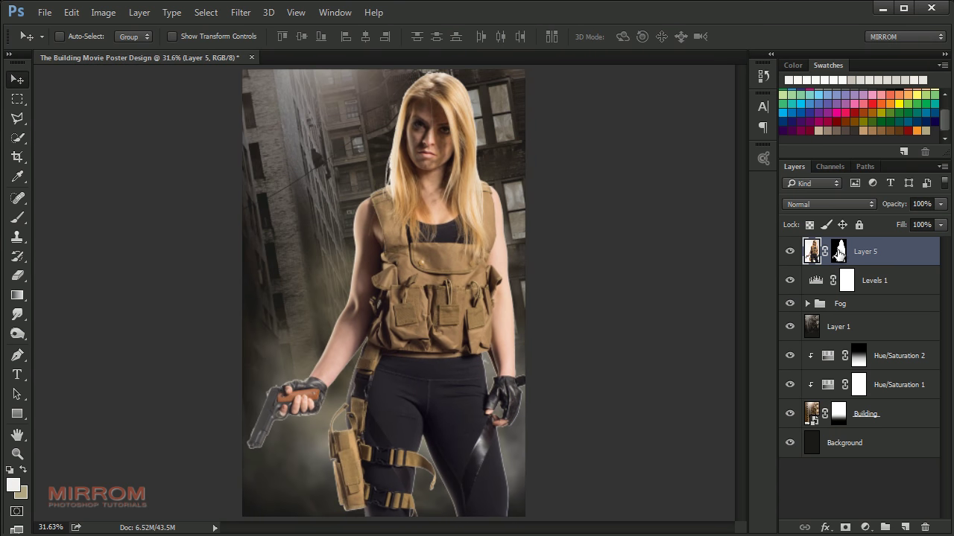
# Step: Open Refine Mask on the woman's layer mask
pyautogui.rightClick(839, 254)
pyautogui.click(839, 253)
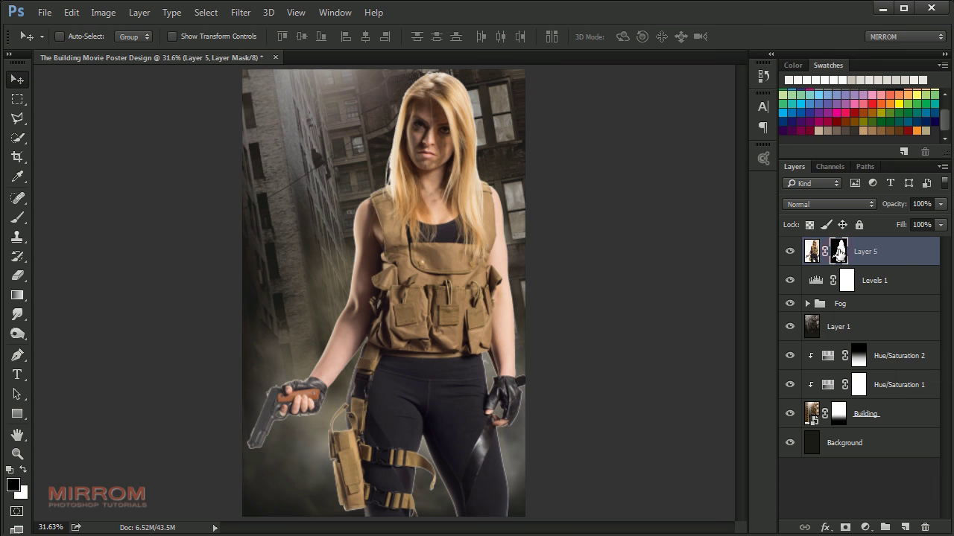
pyautogui.rightClick(839, 254)
pyautogui.click(877, 376)
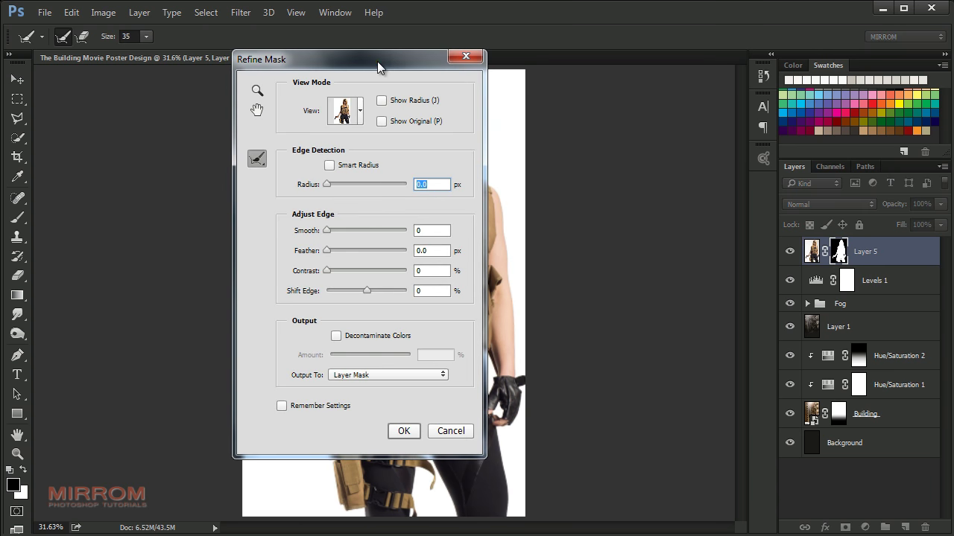
# Step: Refine the woman's mask with Smart Radius 2.3, Smooth 9, Feather 1.0 and Shift Edge -12%
pyautogui.moveTo(377, 61); pyautogui.dragTo(593, 74)
pyautogui.moveTo(549, 200); pyautogui.dragTo(552, 198)
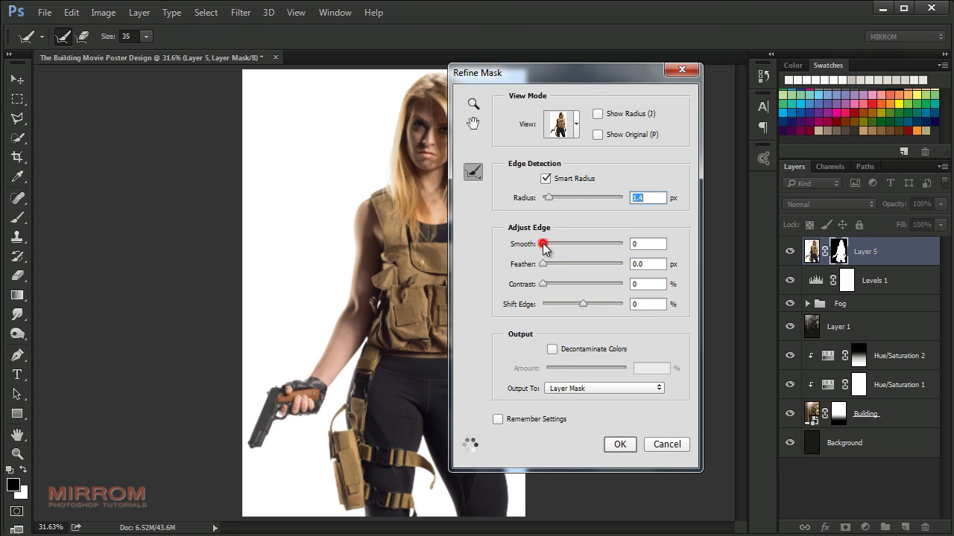
pyautogui.moveTo(542, 245); pyautogui.dragTo(550, 248)
pyautogui.moveTo(583, 304); pyautogui.dragTo(577, 304)
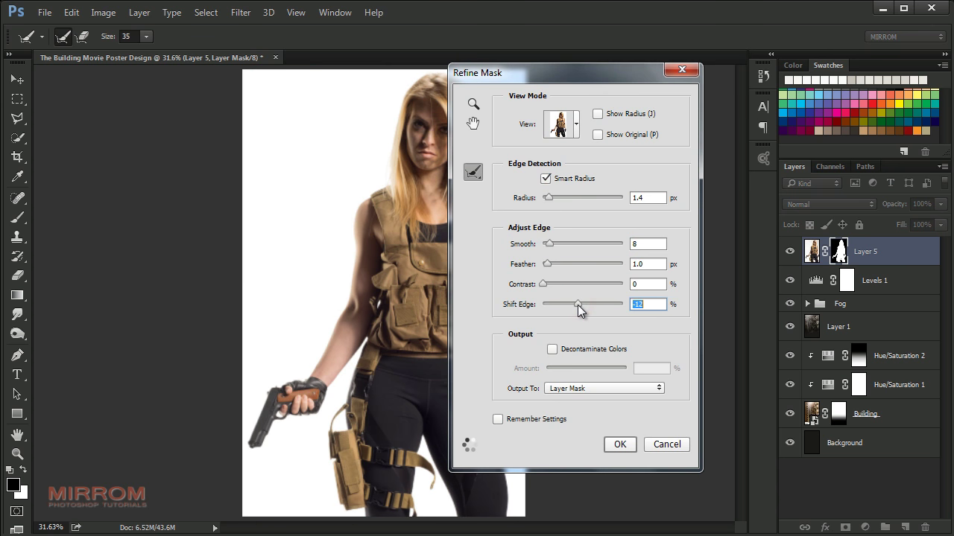
pyautogui.click(550, 246)
pyautogui.moveTo(552, 199); pyautogui.dragTo(556, 198)
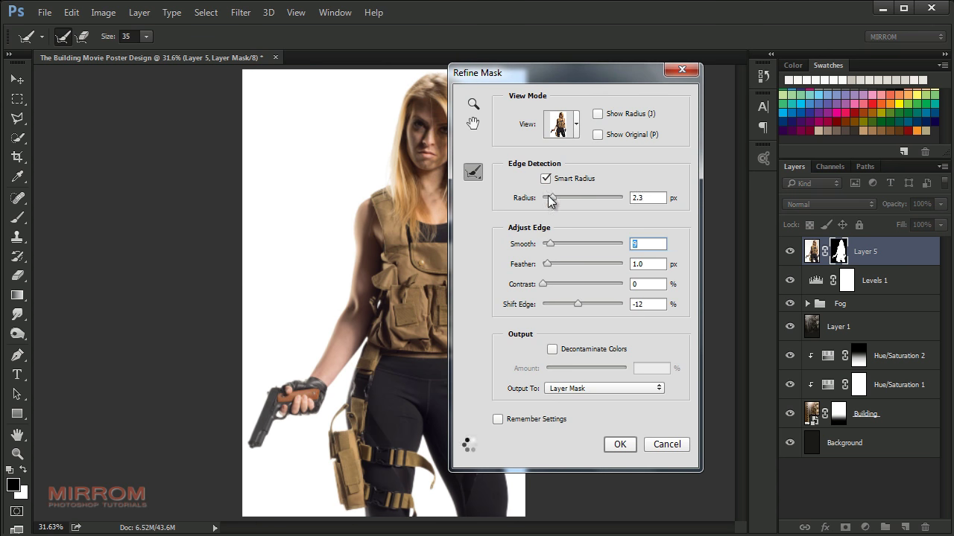
pyautogui.moveTo(478, 74); pyautogui.dragTo(559, 77)
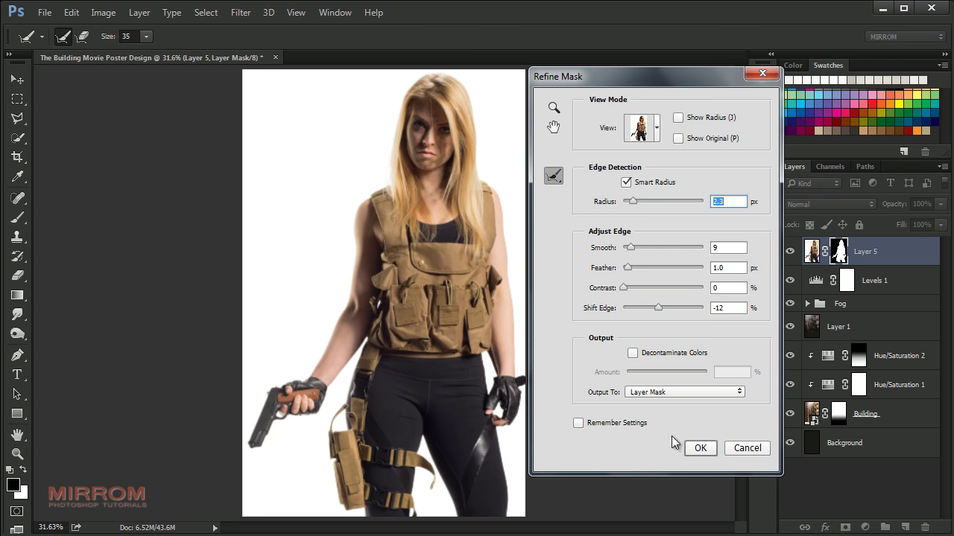
pyautogui.click(699, 447)
# Step: Apply the refined layer mask permanently to Layer 5
pyautogui.press('v')
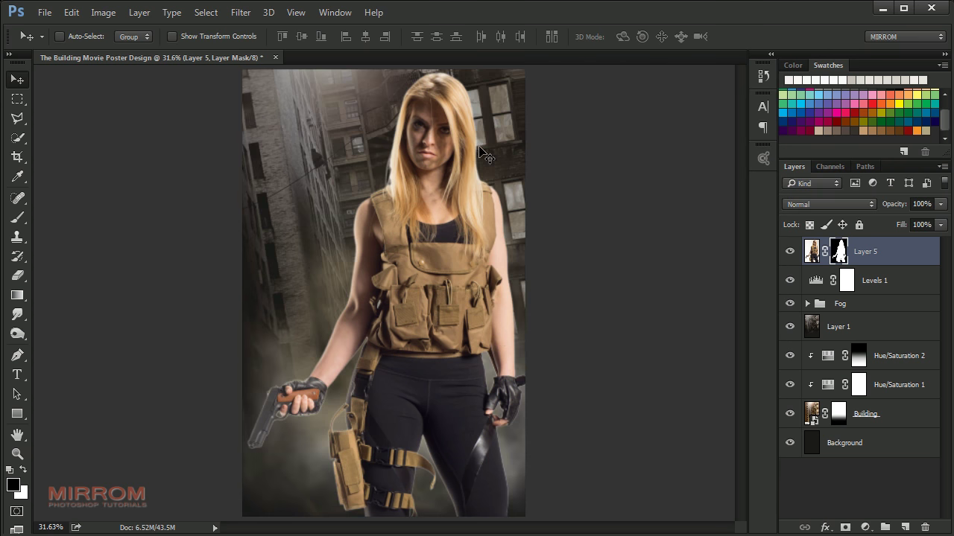
pyautogui.scroll(2, 348, 373)
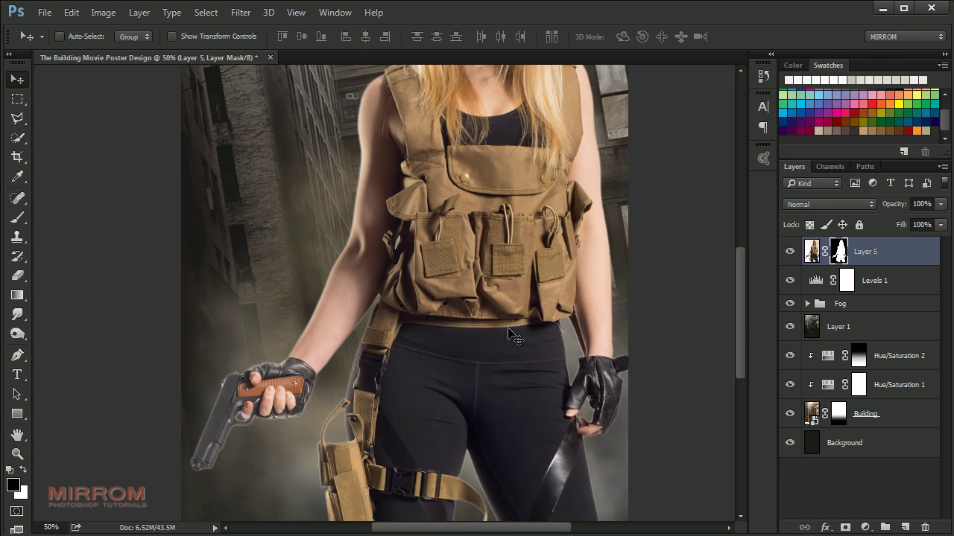
pyautogui.scroll(1, 514, 337)
pyautogui.scroll(2, 496, 305)
pyautogui.scroll(2, 477, 276)
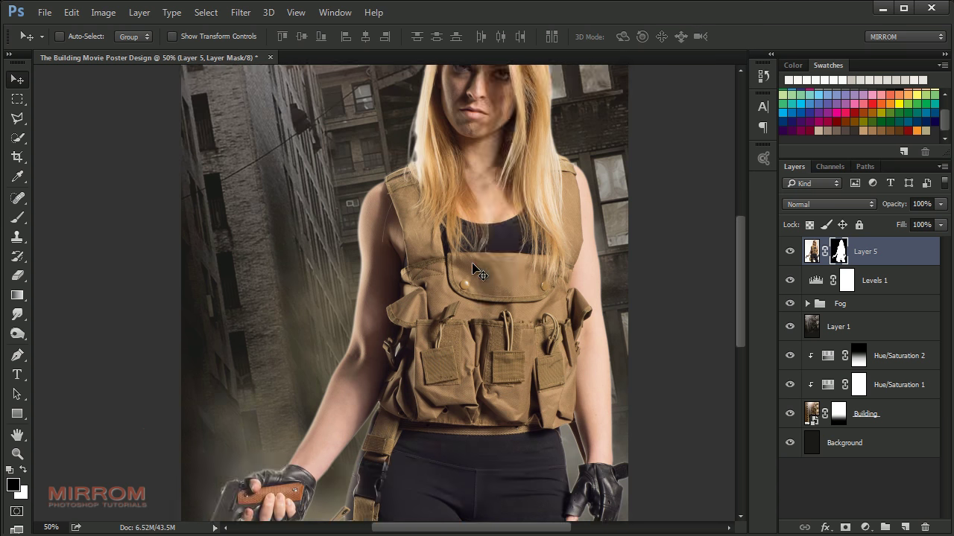
pyautogui.scroll(-8, 477, 272)
pyautogui.scroll(1, 477, 272)
pyautogui.scroll(5, 477, 272)
pyautogui.scroll(5, 476, 272)
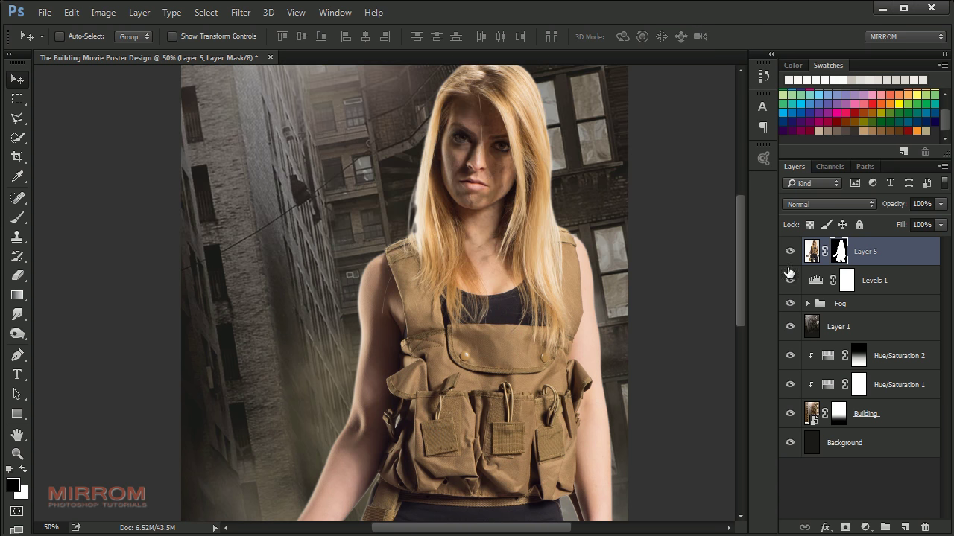
pyautogui.rightClick(839, 251)
pyautogui.click(886, 294)
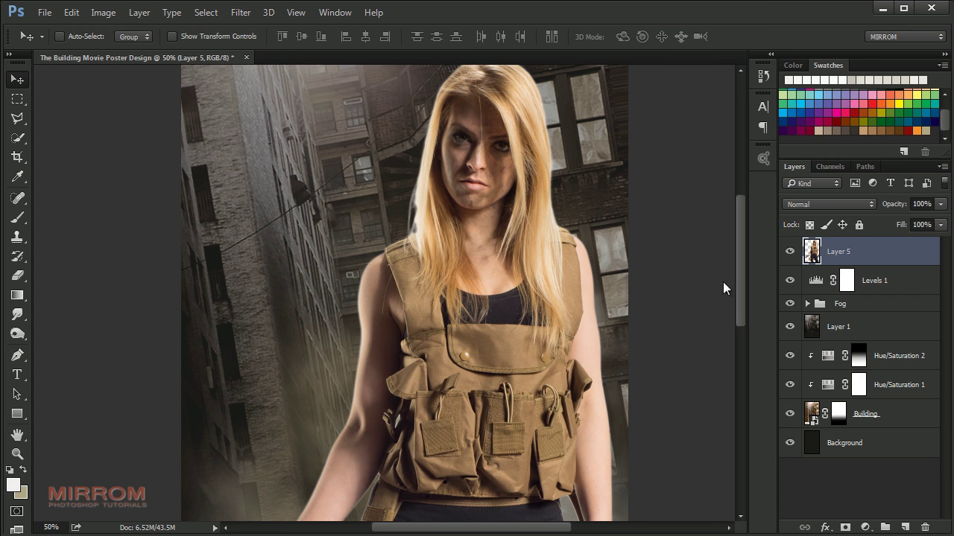
pyautogui.scroll(-1, 626, 272)
pyautogui.scroll(-1, 639, 266)
pyautogui.scroll(-2, 645, 261)
# Step: Rename Layer 5 to Model and add a blank layer mask to it
pyautogui.scroll(-1, 643, 263)
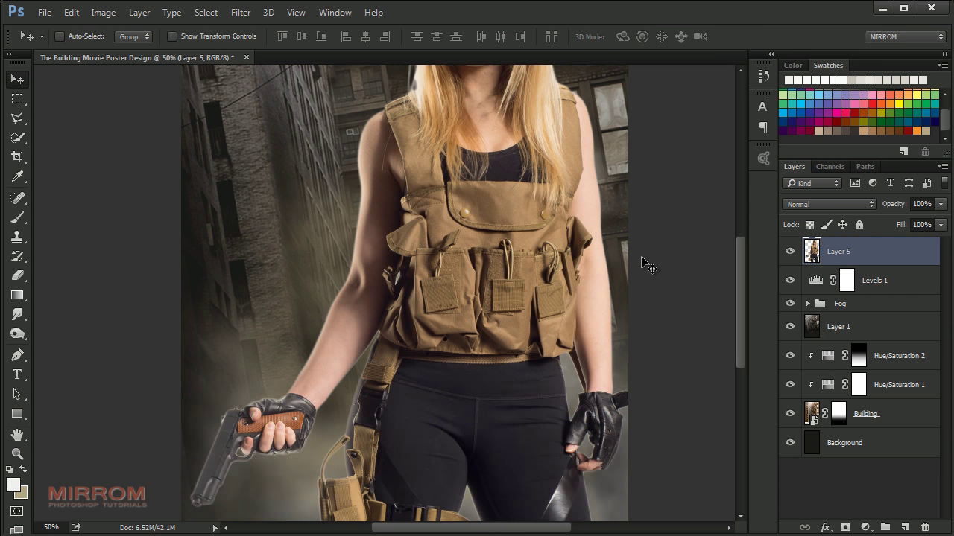
pyautogui.scroll(2, 645, 265)
pyautogui.doubleClick(837, 252)
pyautogui.write('Mode')
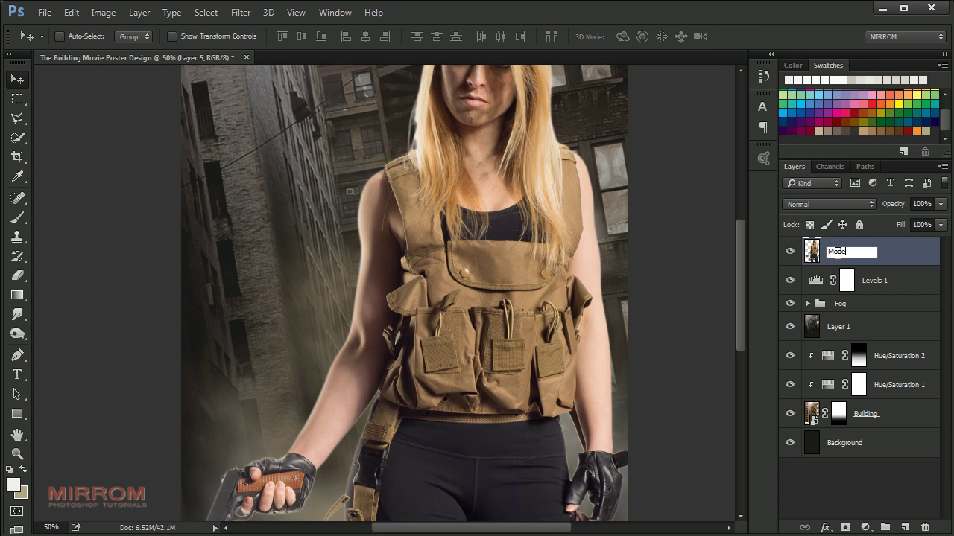
pyautogui.write('l')
pyautogui.press('Return')
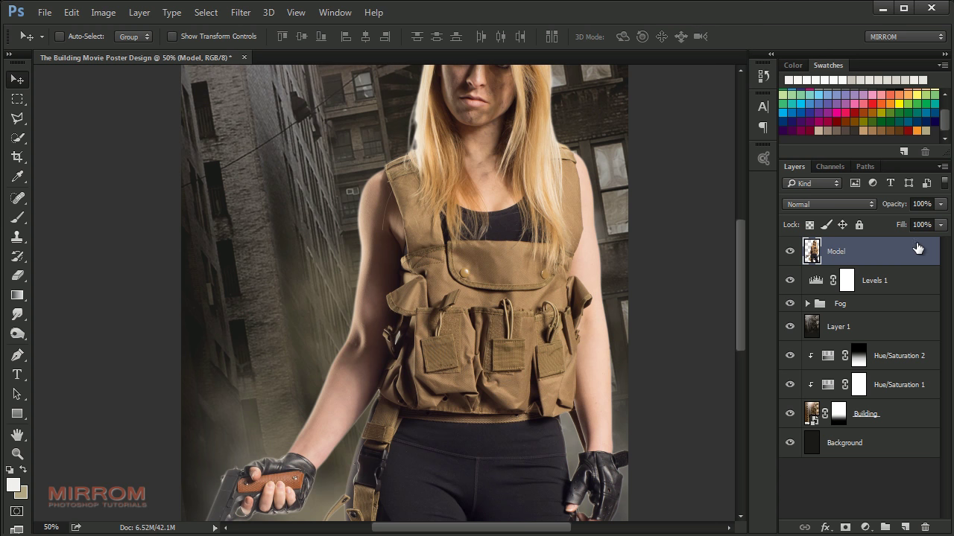
pyautogui.rightClick(906, 251)
pyautogui.click(933, 259)
pyautogui.hotkey('ctrl', '0')
pyautogui.press('l')
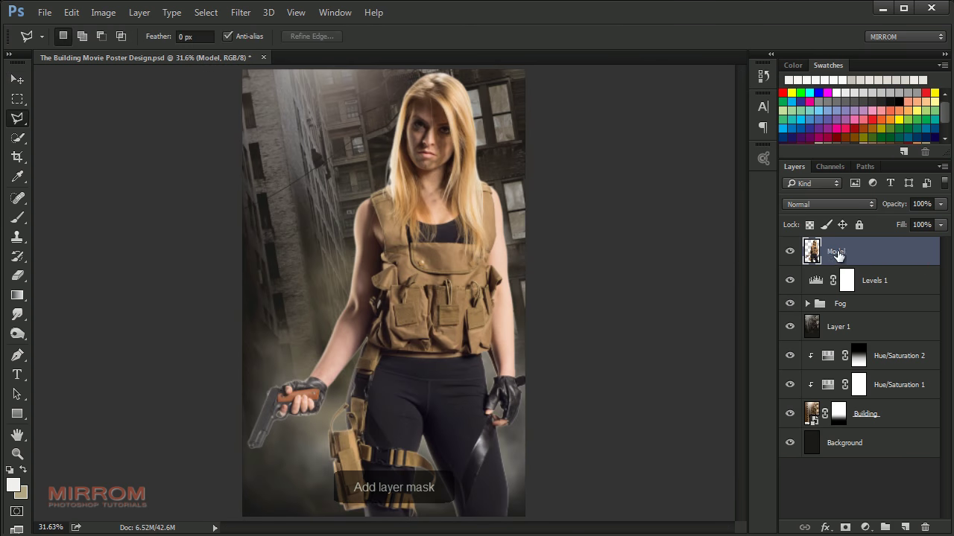
pyautogui.click(845, 527)
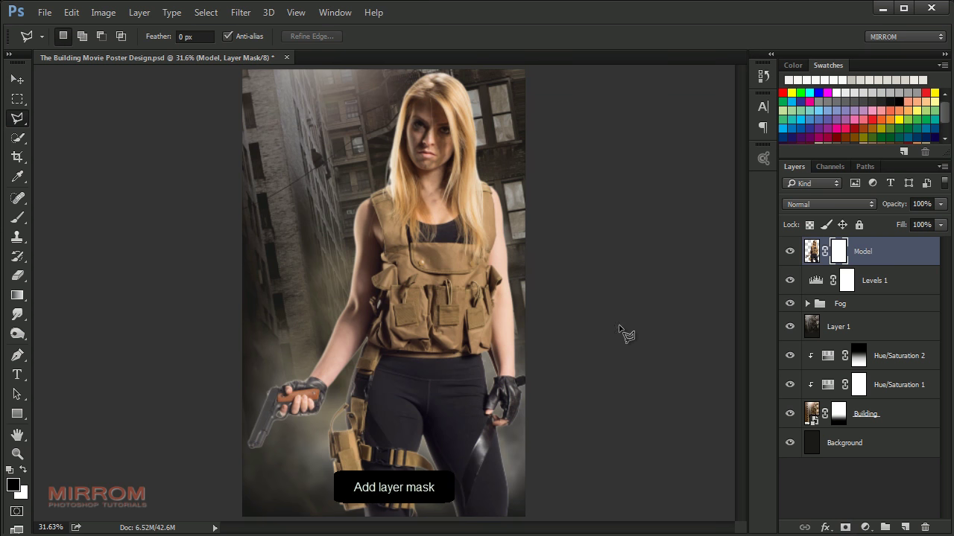
pyautogui.press('v')
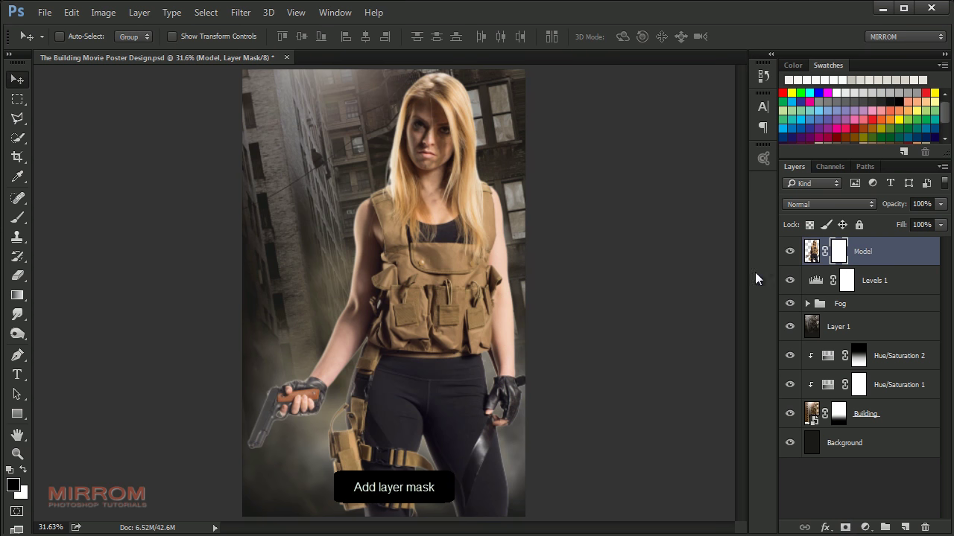
# Step: Outline the area around her legs with a Polygonal Lasso selection
pyautogui.rightClick(18, 118)
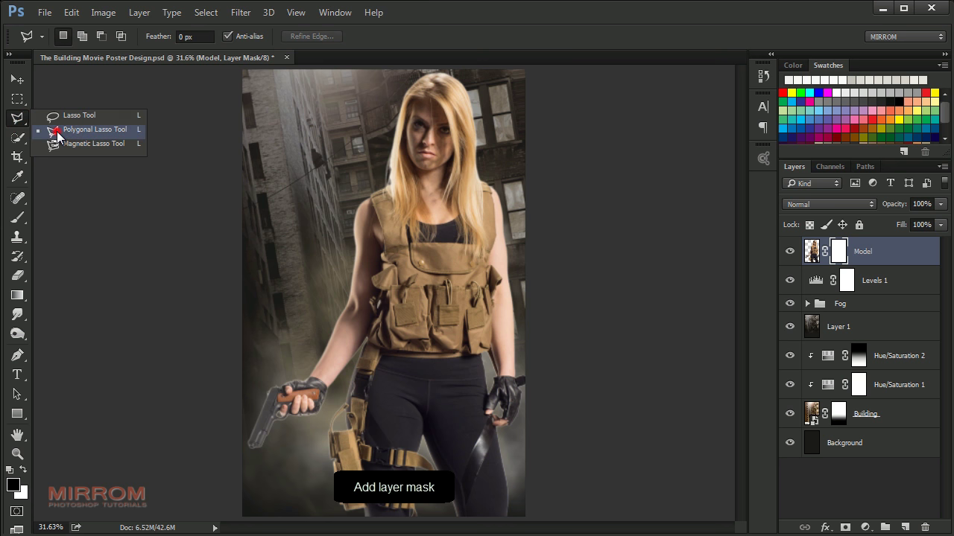
pyautogui.click(54, 128)
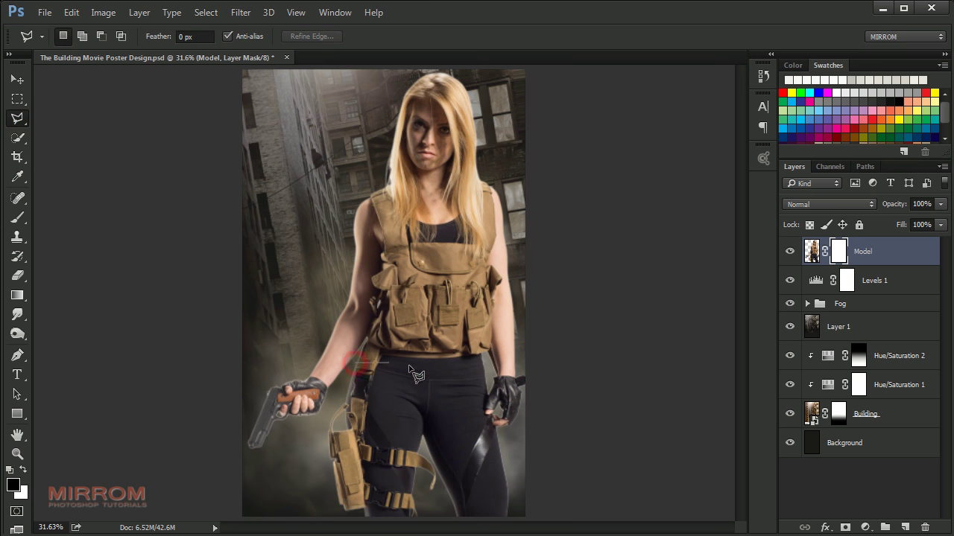
pyautogui.click(546, 363)
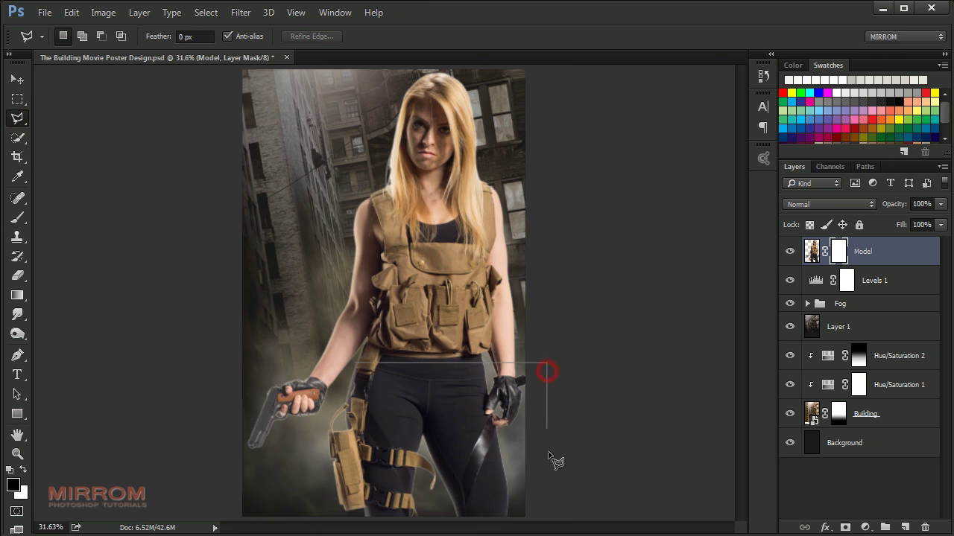
pyautogui.click(547, 518)
pyautogui.click(327, 519)
pyautogui.click(315, 447)
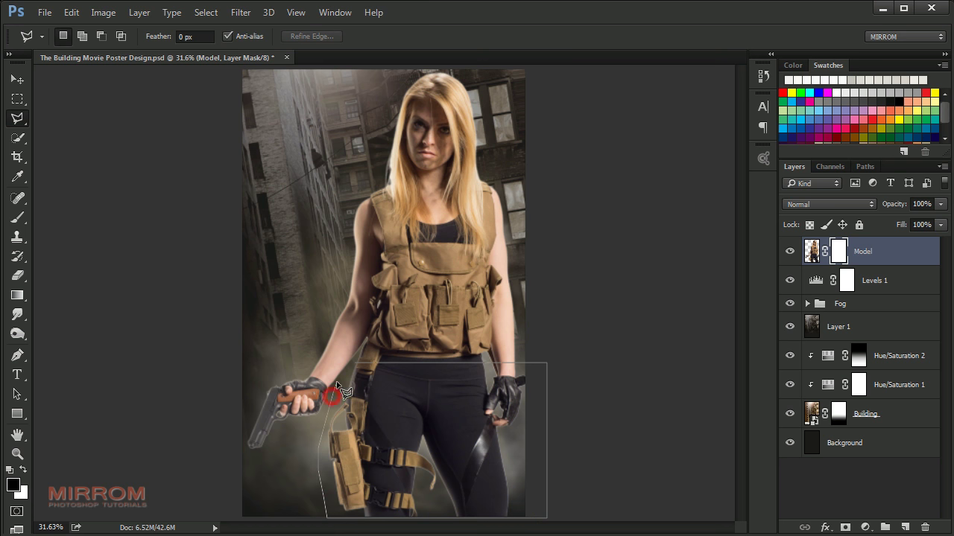
pyautogui.click(355, 364)
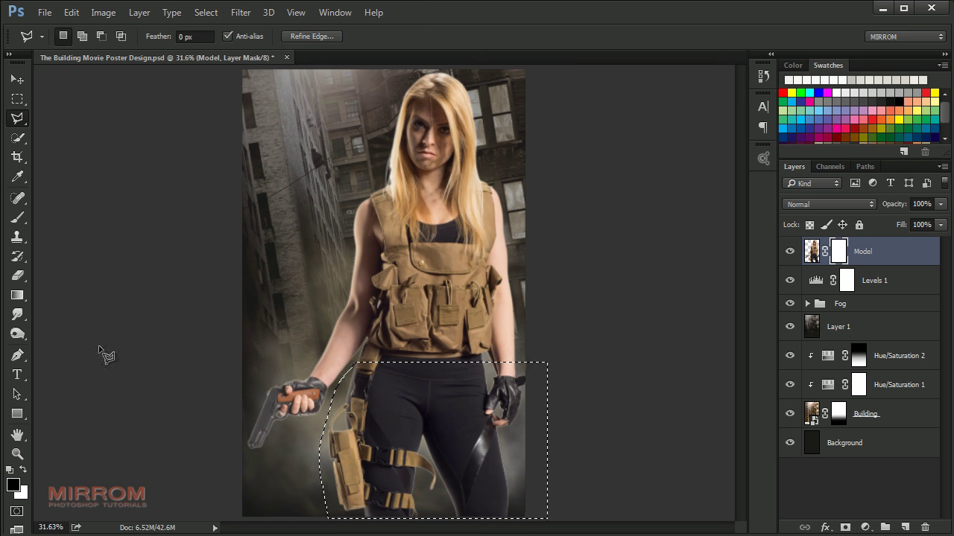
# Step: Drag a black-to-white gradient on the mask to fade her legs, then deselect
pyautogui.click(17, 295)
pyautogui.click(67, 293)
pyautogui.moveTo(421, 513); pyautogui.dragTo(422, 400)
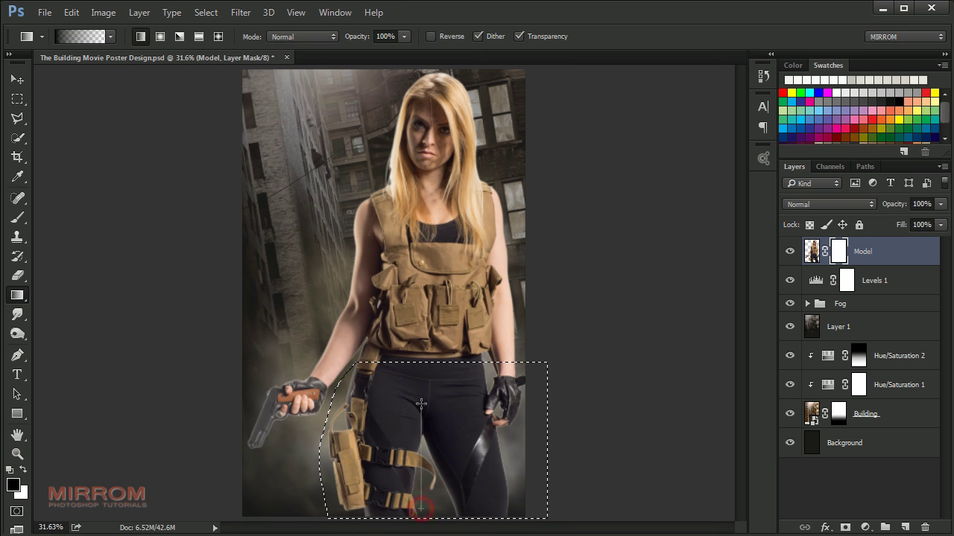
pyautogui.moveTo(471, 508); pyautogui.dragTo(473, 328)
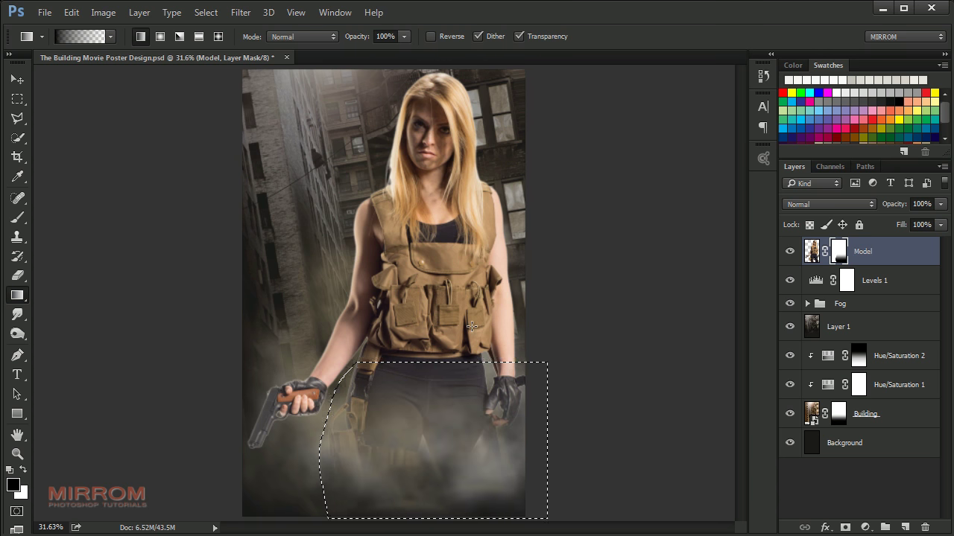
pyautogui.hotkey('ctrl', 'd')
pyautogui.press('v')
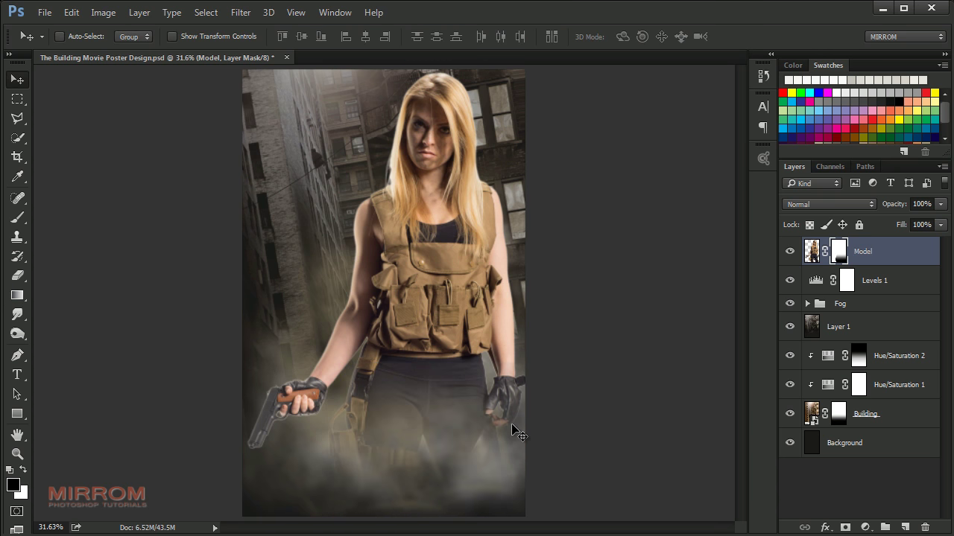
# Step: Paint white on the Model mask to restore the lower vest detail
pyautogui.scroll(5, 470, 377)
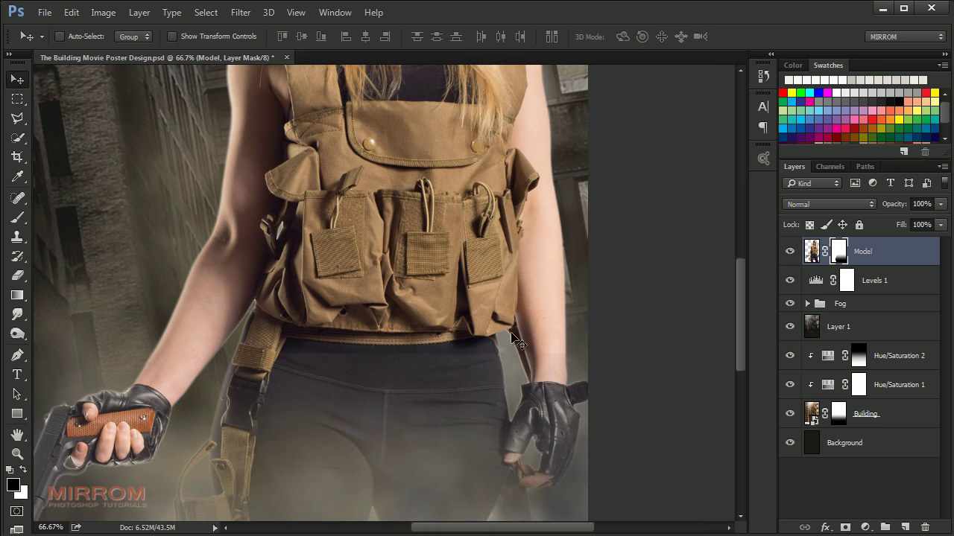
pyautogui.press('b')
pyautogui.press(']')
pyautogui.press(']')
pyautogui.press(']')
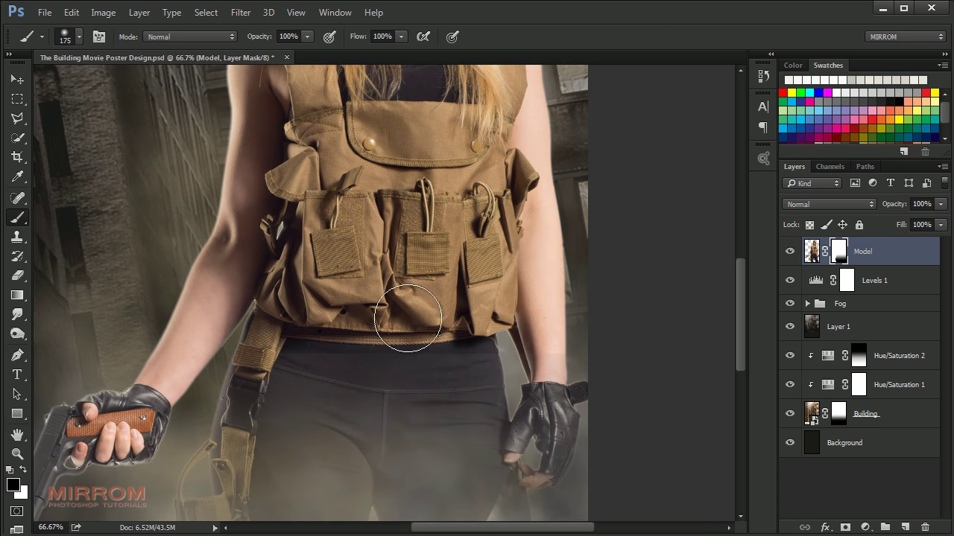
pyautogui.press(']')
pyautogui.press(']')
pyautogui.press(']')
pyautogui.click(23, 470)
pyautogui.moveTo(498, 292)
pyautogui.mouseDown()
pyautogui.moveTo(266, 296)
pyautogui.moveTo(292, 275)
pyautogui.moveTo(542, 276)
pyautogui.moveTo(319, 298)
pyautogui.moveTo(485, 282)
pyautogui.mouseUp()
# Step: Free-transform the Model layer to move her slightly lower on the poster
pyautogui.press('v')
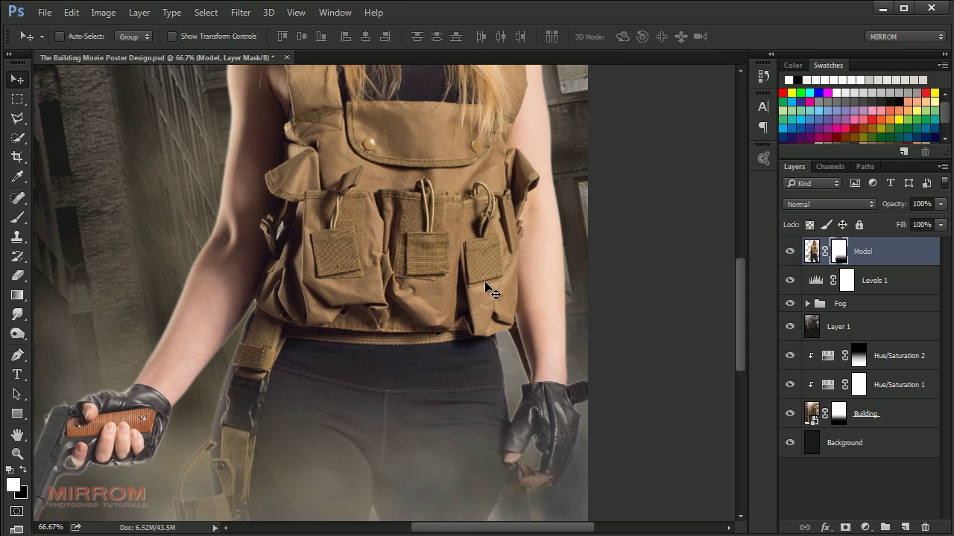
pyautogui.hotkey('ctrl', '0')
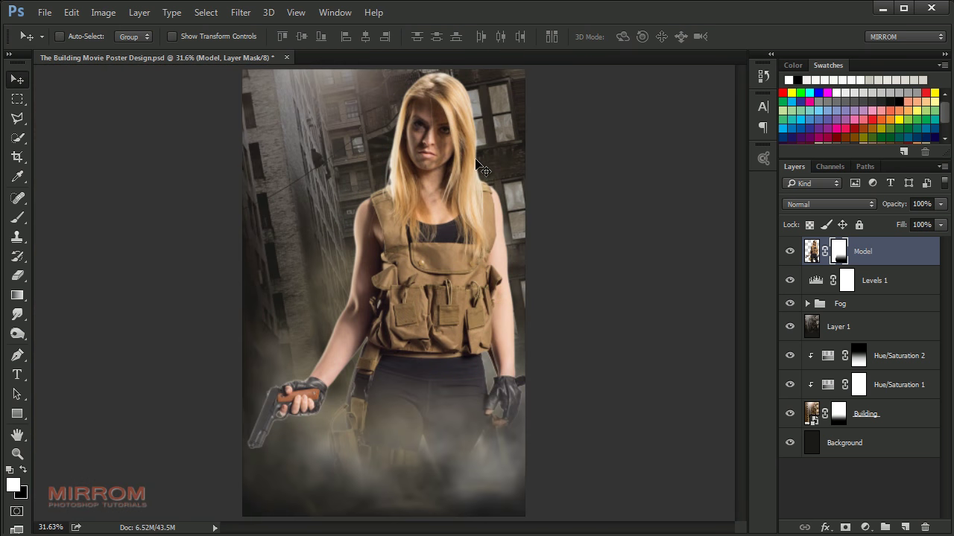
pyautogui.hotkey('ctrl', 't')
pyautogui.moveTo(475, 109); pyautogui.dragTo(466, 135)
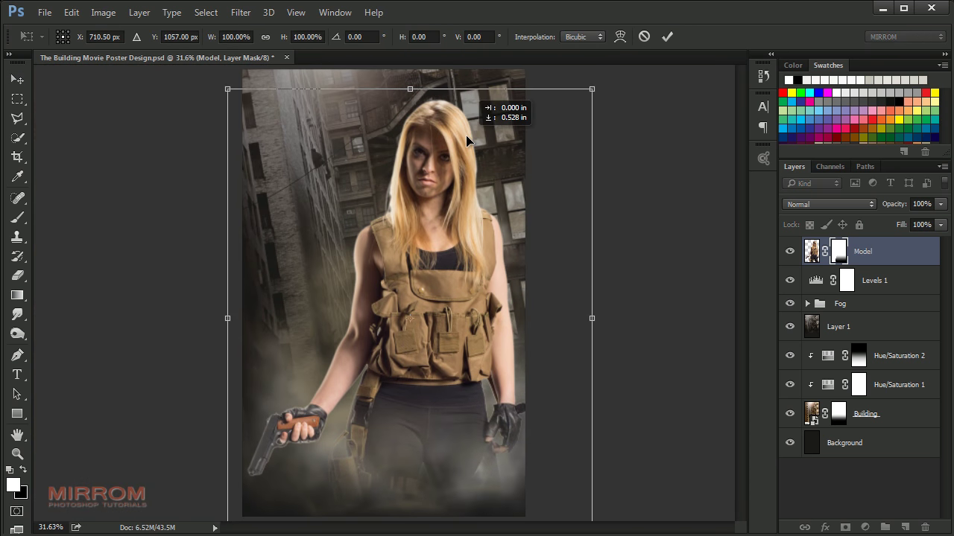
pyautogui.moveTo(227, 89); pyautogui.dragTo(233, 81)
pyautogui.press('Return')
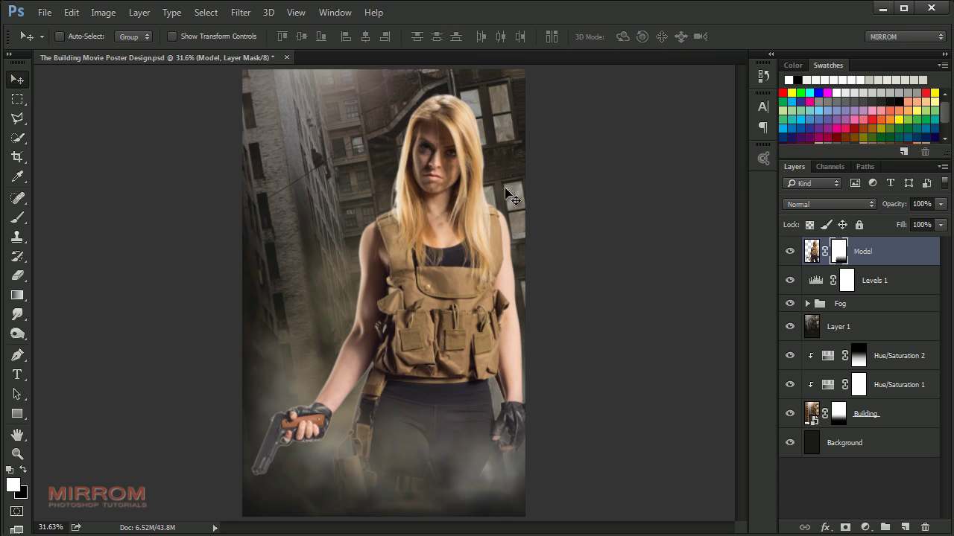
# Step: Stretch the Fog group upward to about 105% height, then reselect Model
pyautogui.click(790, 304)
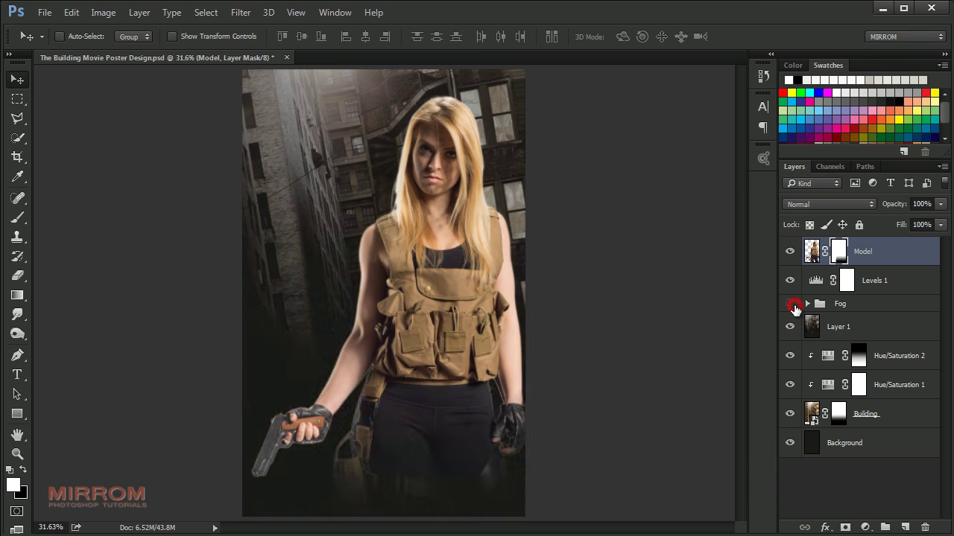
pyautogui.click(835, 304)
pyautogui.hotkey('ctrl', 't')
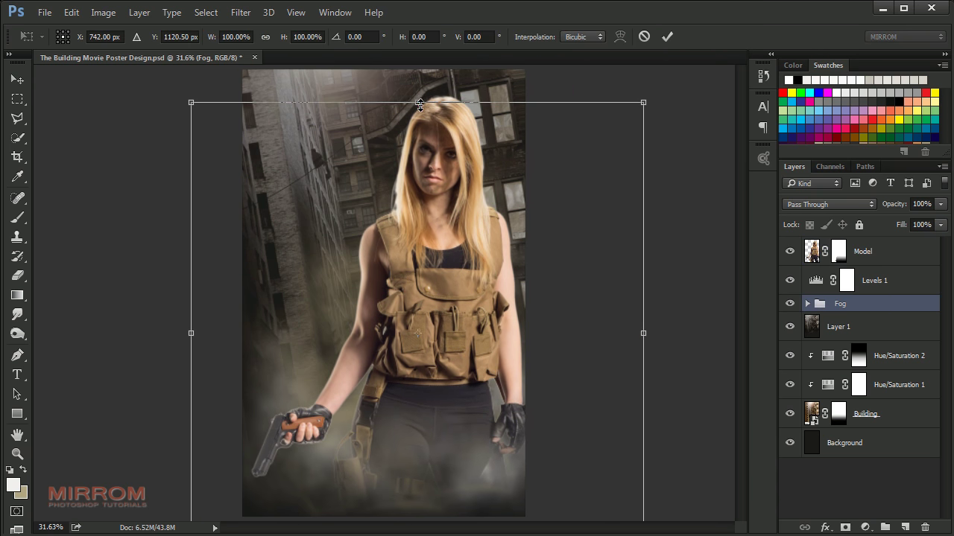
pyautogui.moveTo(418, 100); pyautogui.dragTo(419, 78)
pyautogui.click(667, 36)
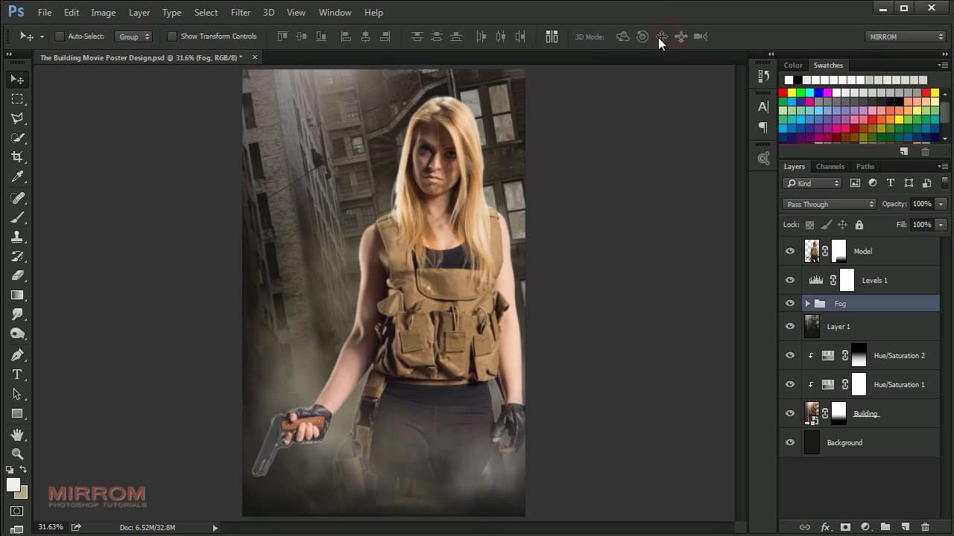
pyautogui.click(868, 251)
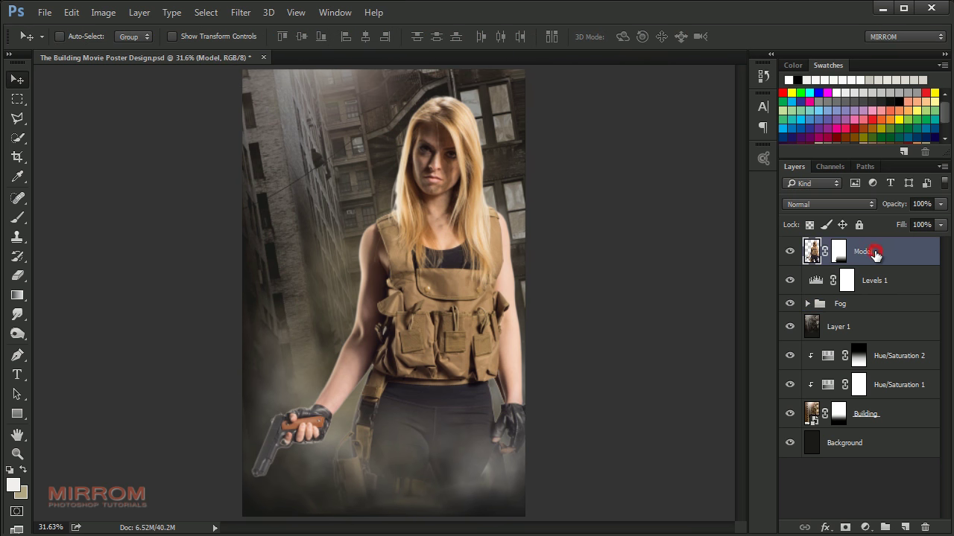
pyautogui.click(790, 251)
# Step: Open Camera Raw Filter on Model with Exposure +0.35, Highlights -100, Shadows +15, Blacks +7
pyautogui.click(241, 12)
pyautogui.click(310, 97)
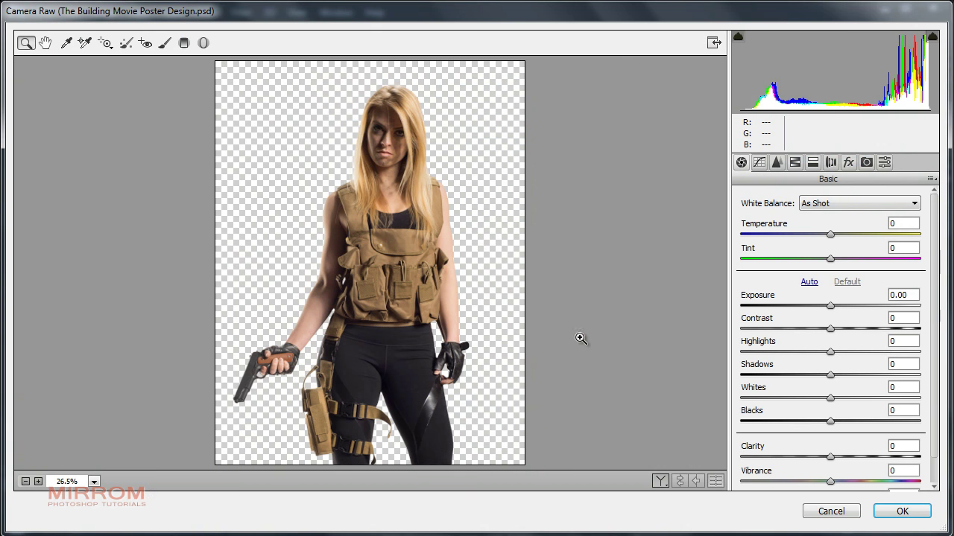
pyautogui.click(545, 315)
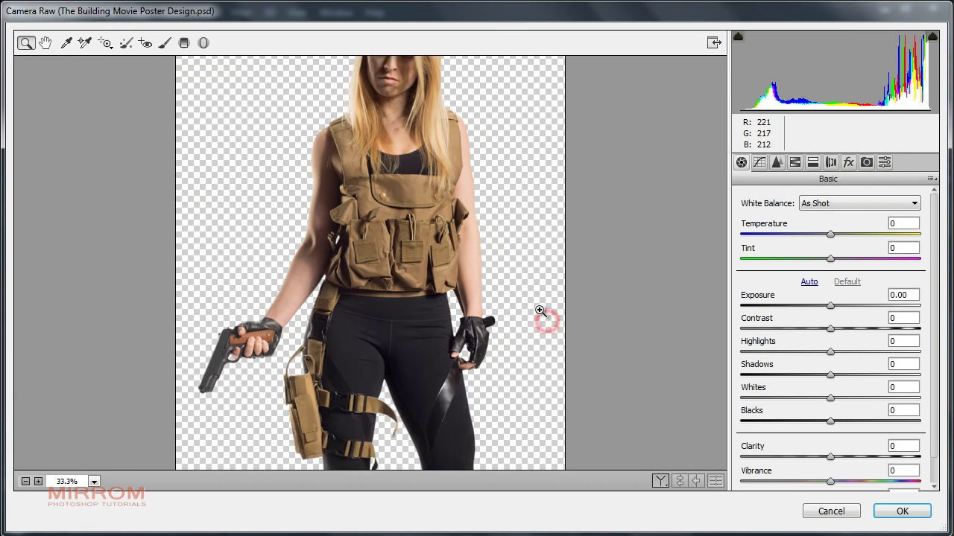
pyautogui.moveTo(832, 306); pyautogui.dragTo(821, 329)
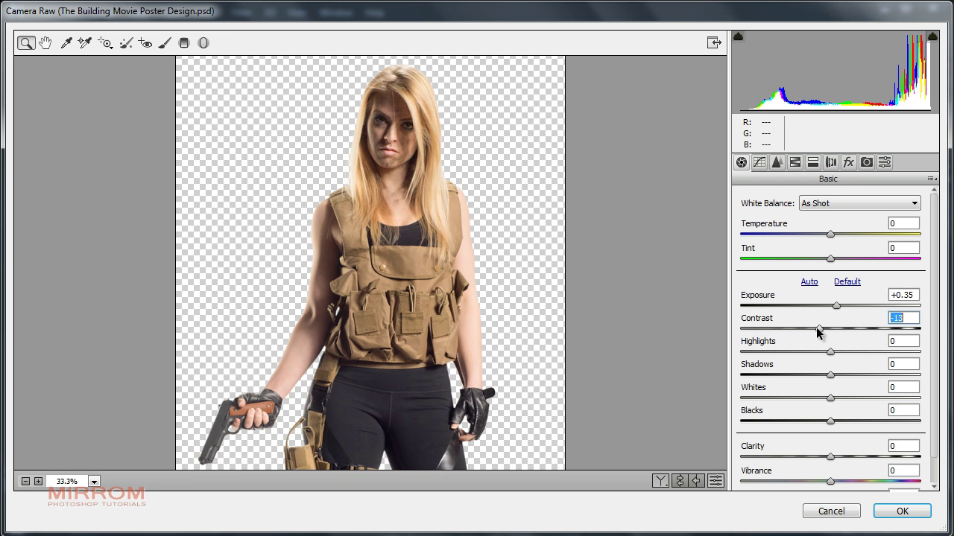
pyautogui.moveTo(831, 361); pyautogui.dragTo(736, 358)
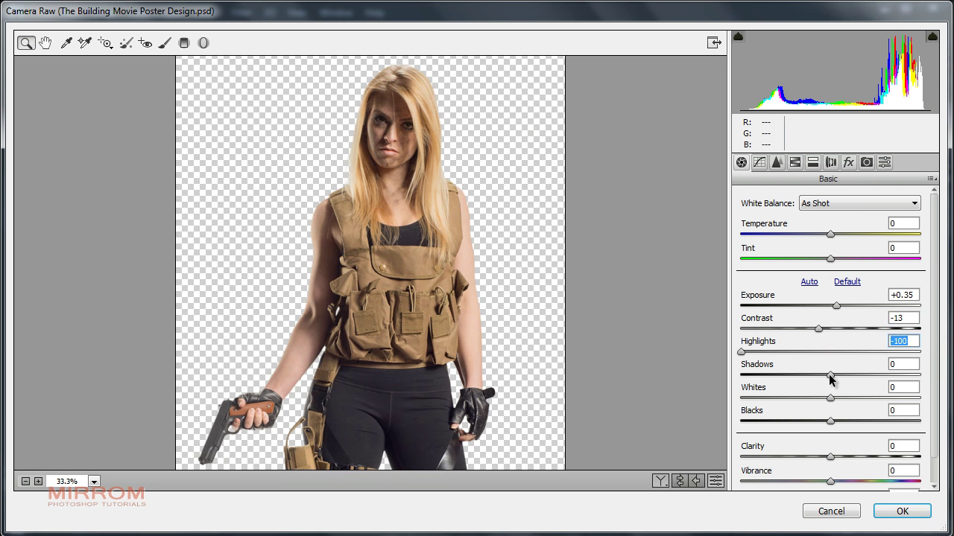
pyautogui.moveTo(830, 374)
pyautogui.mouseDown()
pyautogui.moveTo(844, 375)
pyautogui.moveTo(851, 398)
pyautogui.mouseUp()
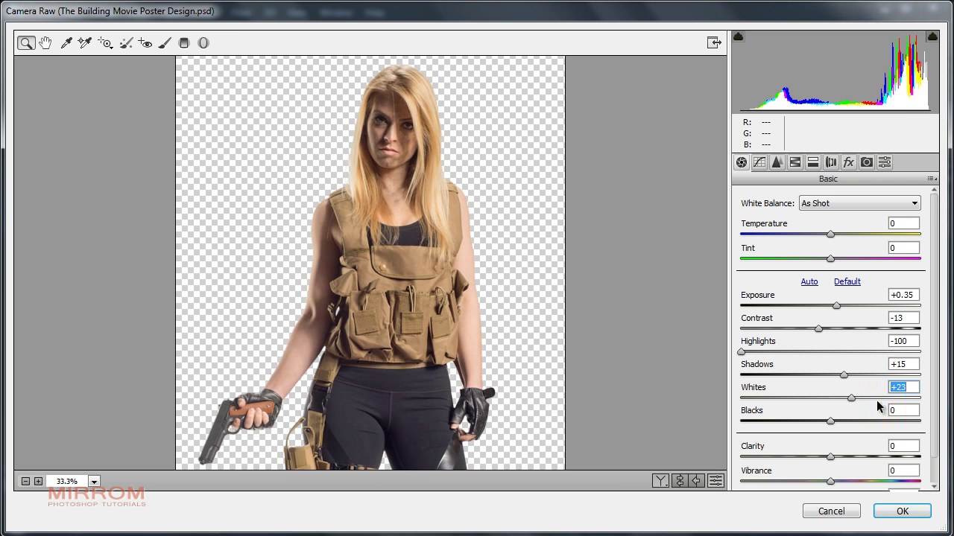
pyautogui.moveTo(829, 421); pyautogui.dragTo(834, 422)
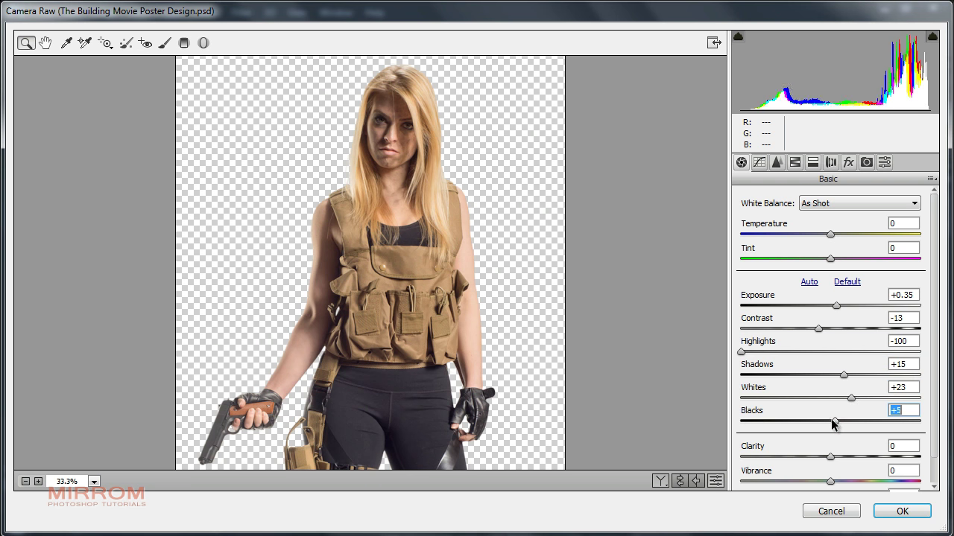
# Step: Add Clarity +59 and Vibrance -13, then apply the Camera Raw grade
pyautogui.moveTo(934, 334); pyautogui.dragTo(931, 370)
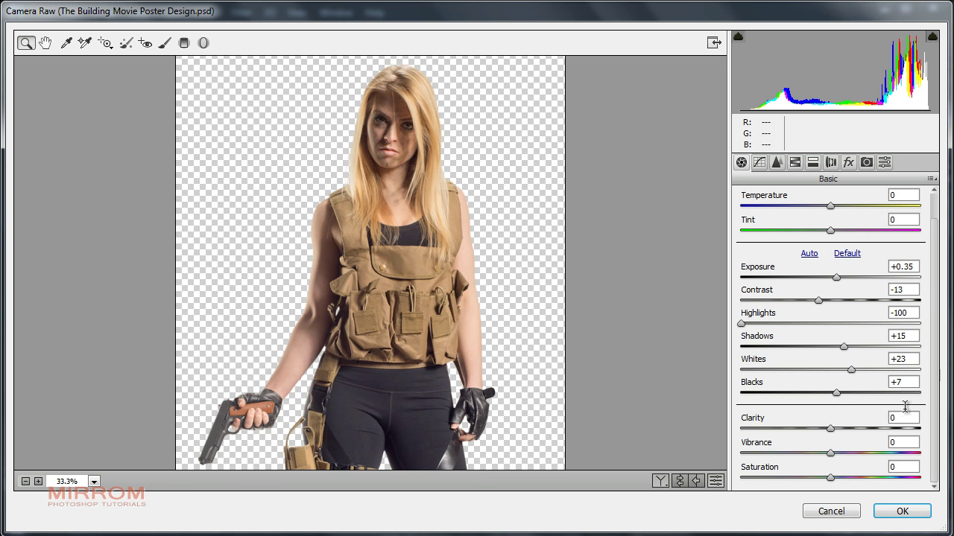
pyautogui.moveTo(832, 431); pyautogui.dragTo(877, 430)
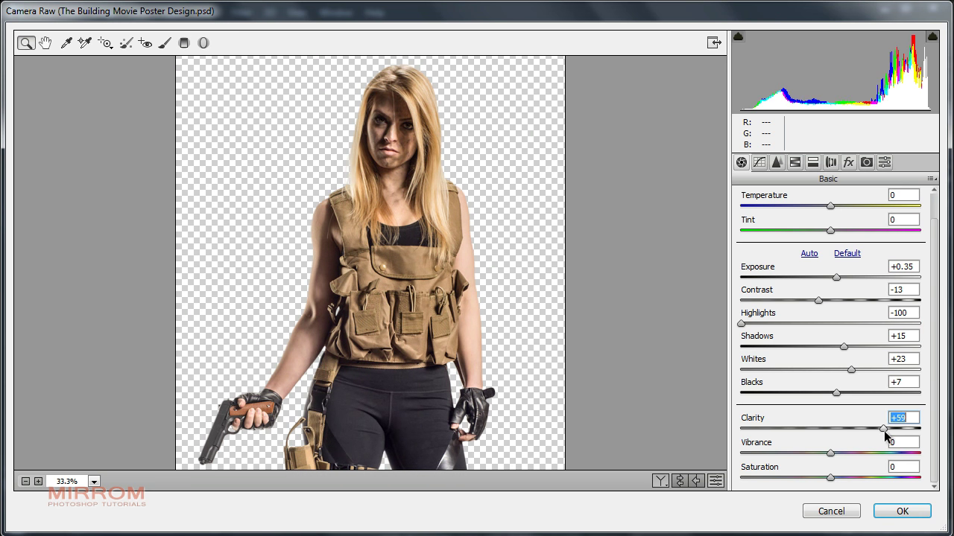
pyautogui.moveTo(829, 454); pyautogui.dragTo(816, 459)
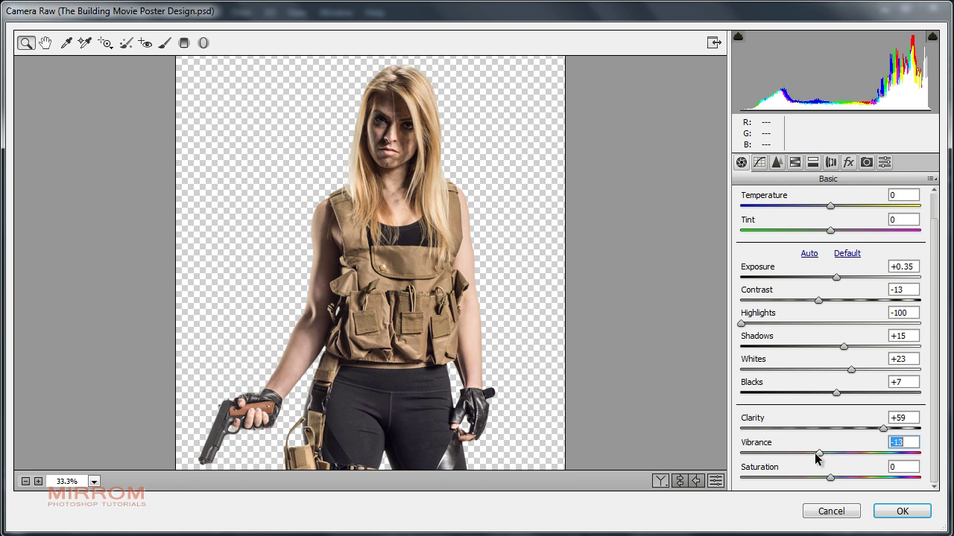
pyautogui.click(459, 177)
pyautogui.scroll(-5, 460, 178)
pyautogui.scroll(3, 460, 177)
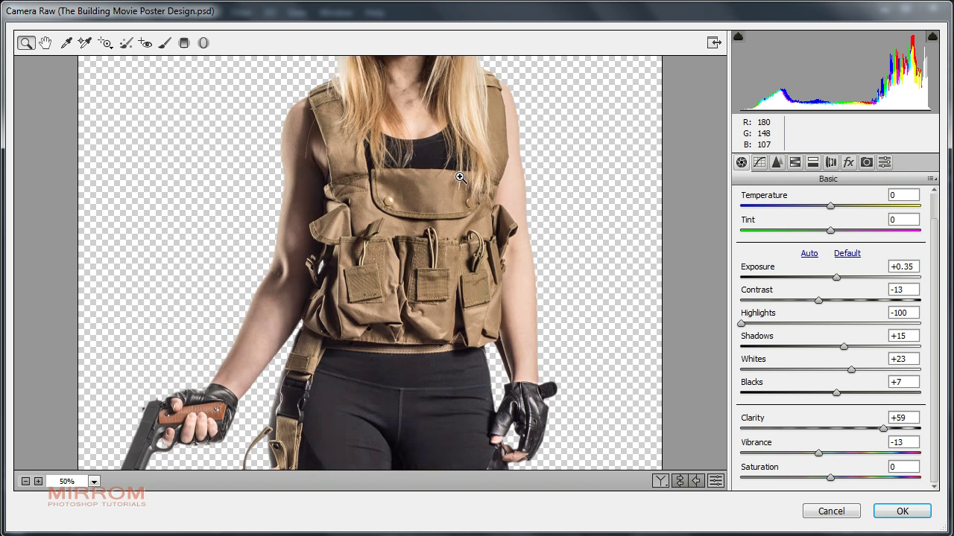
pyautogui.scroll(3, 459, 177)
pyautogui.click(889, 513)
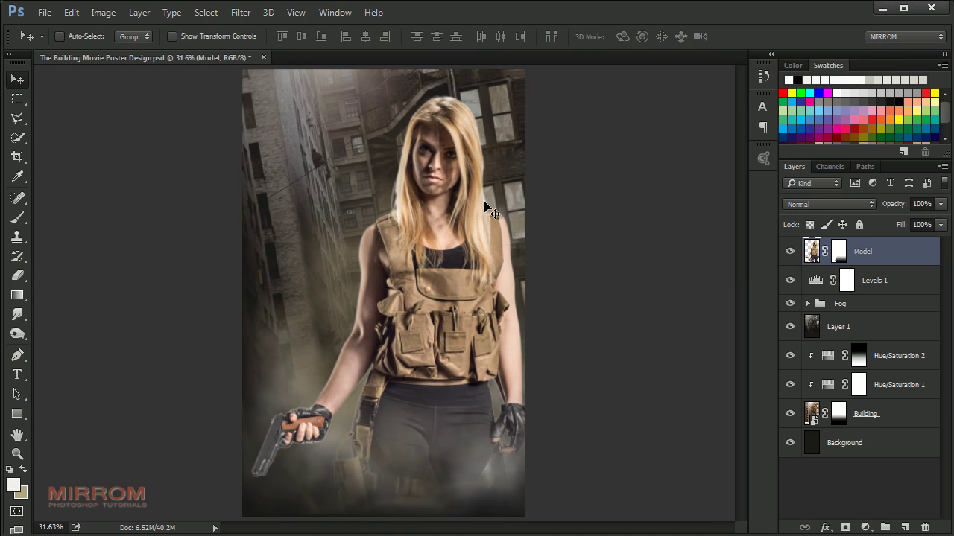
# Step: Add a new layer clipped to Model, filled with 50% gray, in Overlay mode
pyautogui.click(903, 527)
pyautogui.rightClick(883, 250)
pyautogui.click(673, 281)
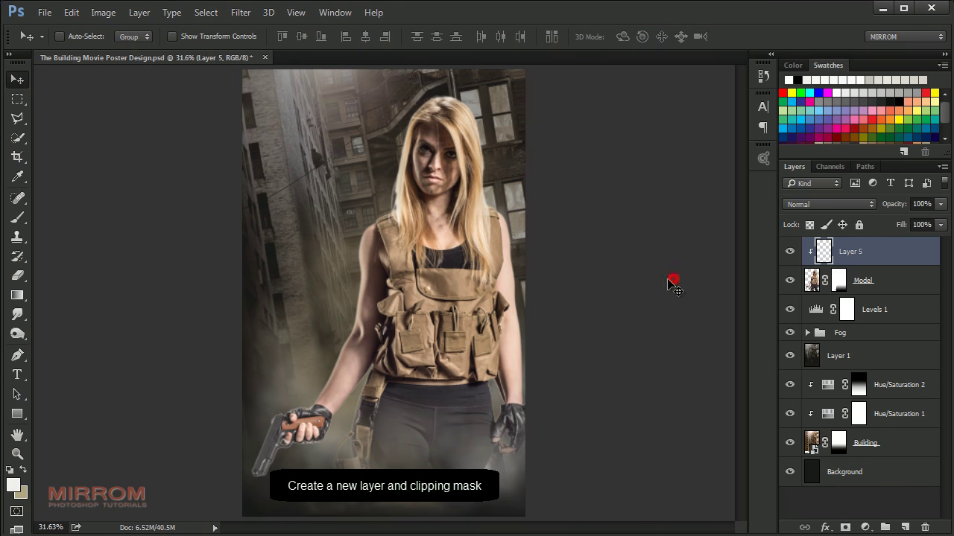
pyautogui.click(72, 12)
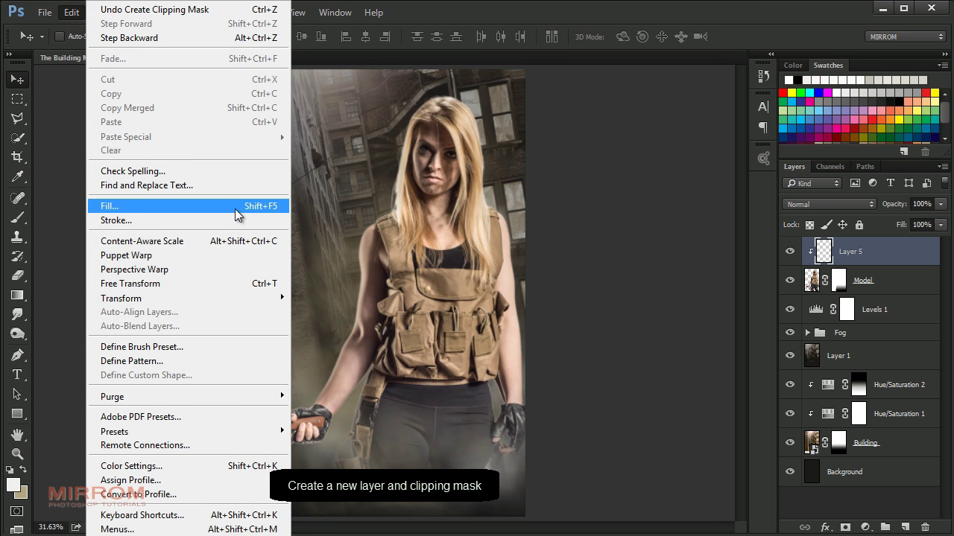
pyautogui.click(111, 204)
pyautogui.click(546, 151)
pyautogui.click(487, 259)
pyautogui.click(545, 196)
pyautogui.click(522, 395)
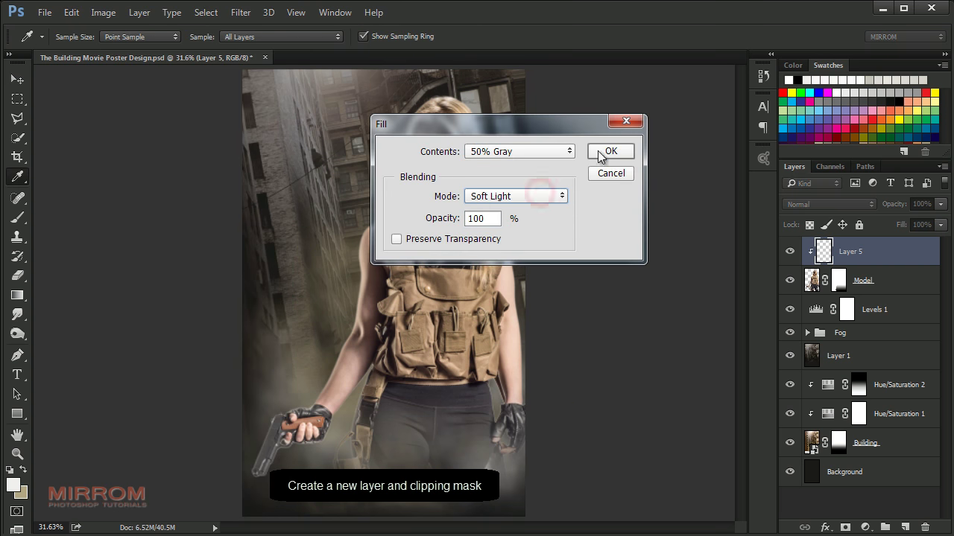
pyautogui.click(611, 151)
pyautogui.press('v')
pyautogui.click(830, 204)
pyautogui.click(817, 372)
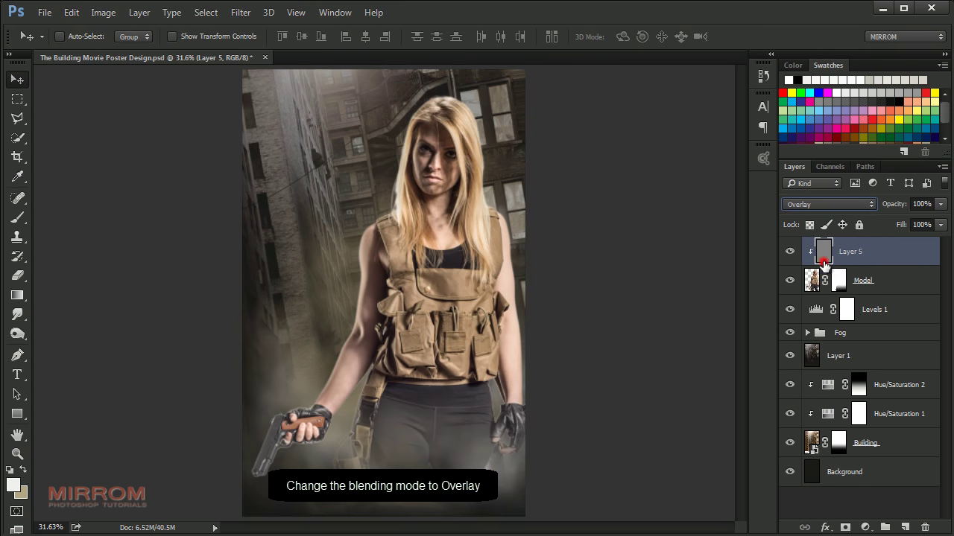
# Step: Burn darker shading into the gun with the Burn Tool at 80% exposure, 100 px brush
pyautogui.click(18, 333)
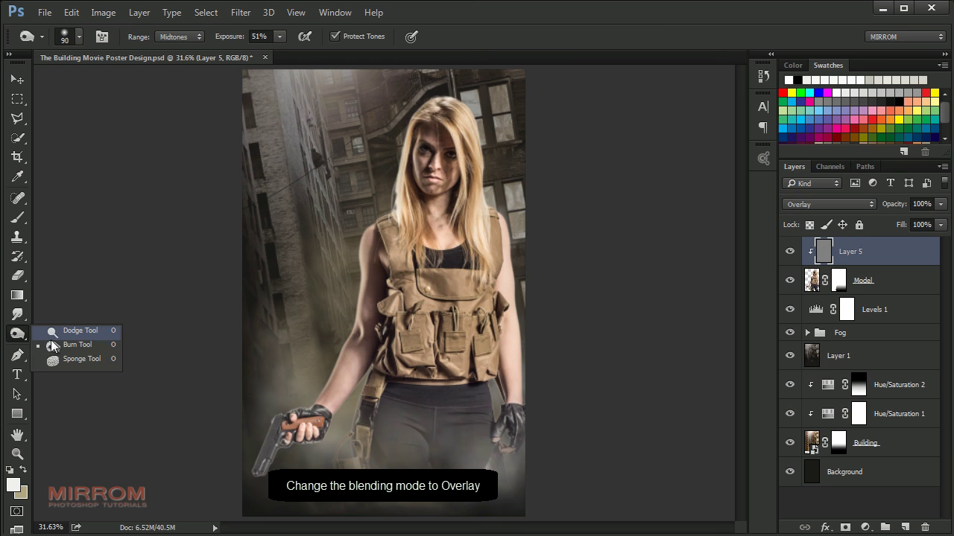
pyautogui.click(56, 345)
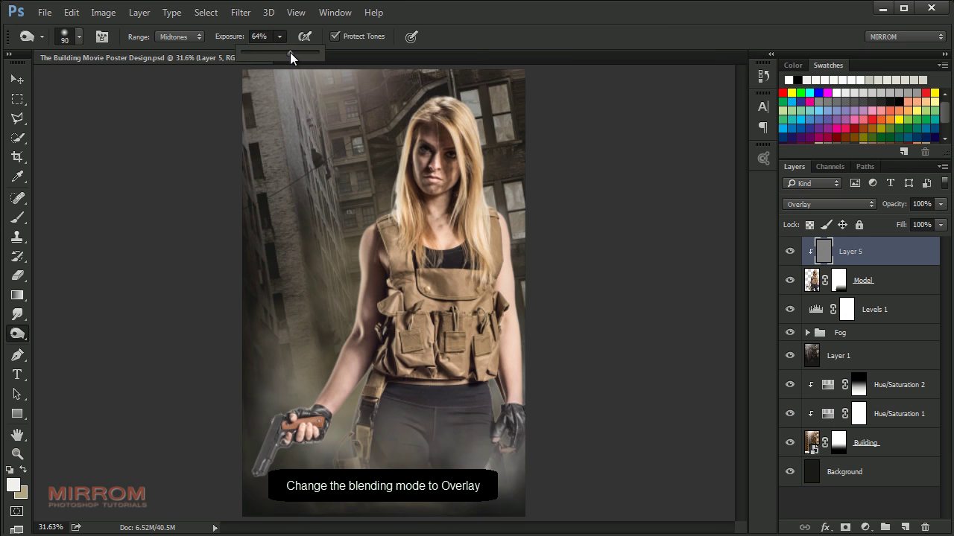
pyautogui.moveTo(290, 53); pyautogui.dragTo(296, 52)
pyautogui.click(215, 134)
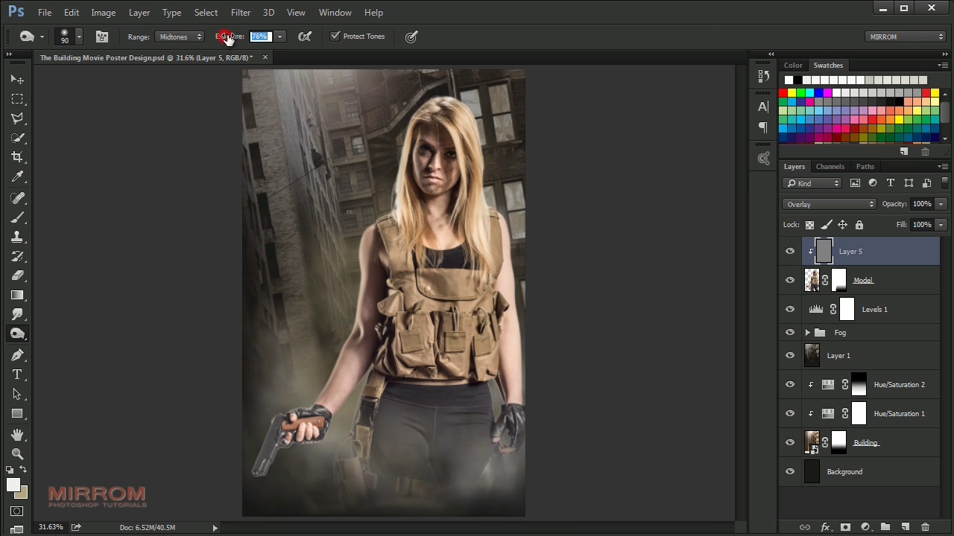
pyautogui.moveTo(227, 39); pyautogui.dragTo(230, 39)
pyautogui.scroll(2, 456, 385)
pyautogui.scroll(-3, 358, 335)
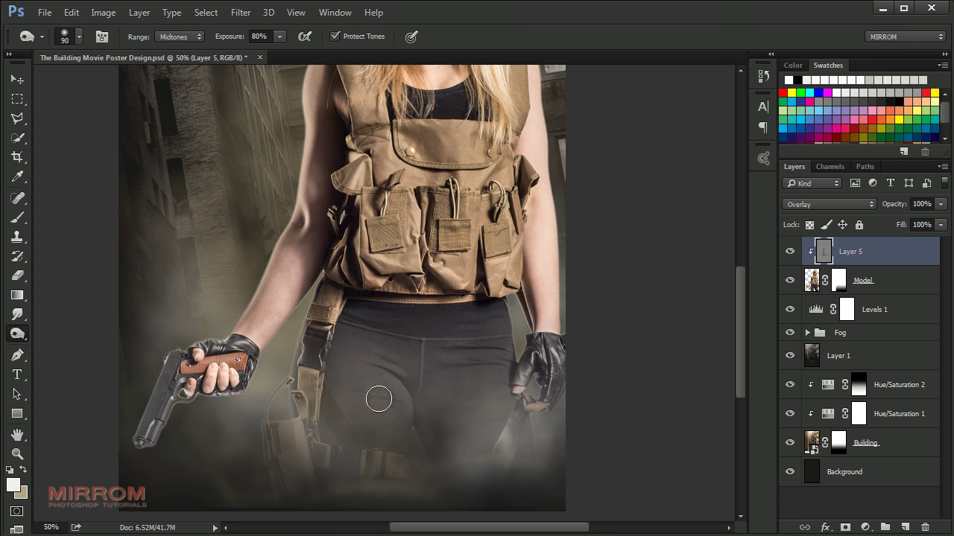
pyautogui.press('[')
pyautogui.press('[')
pyautogui.press('[')
pyautogui.press('[')
pyautogui.press('[')
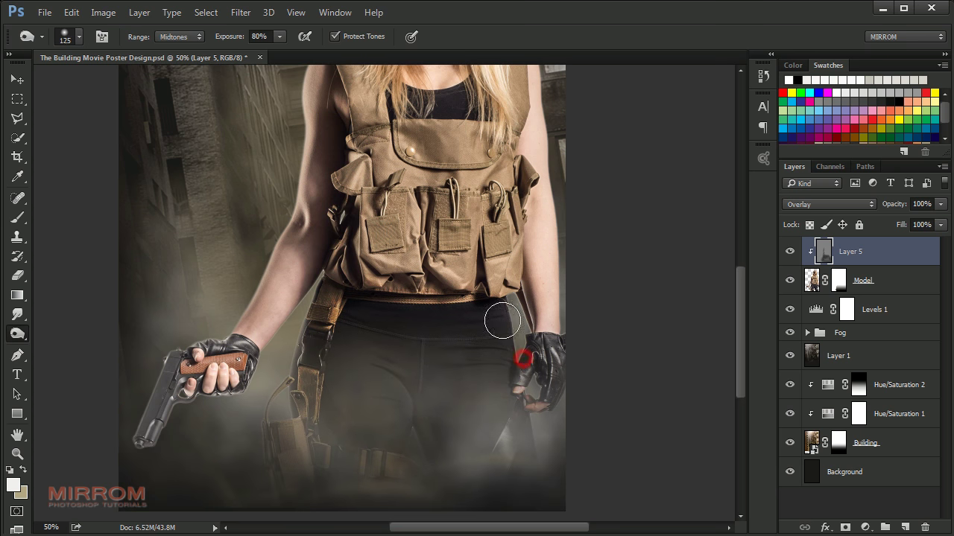
pyautogui.moveTo(182, 365)
pyautogui.mouseDown()
pyautogui.moveTo(141, 453)
pyautogui.moveTo(239, 361)
pyautogui.mouseUp()
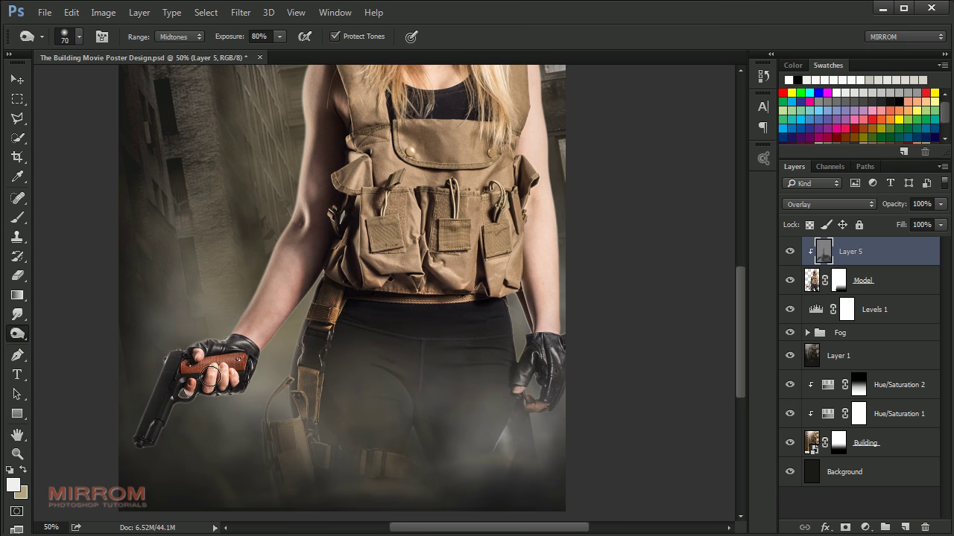